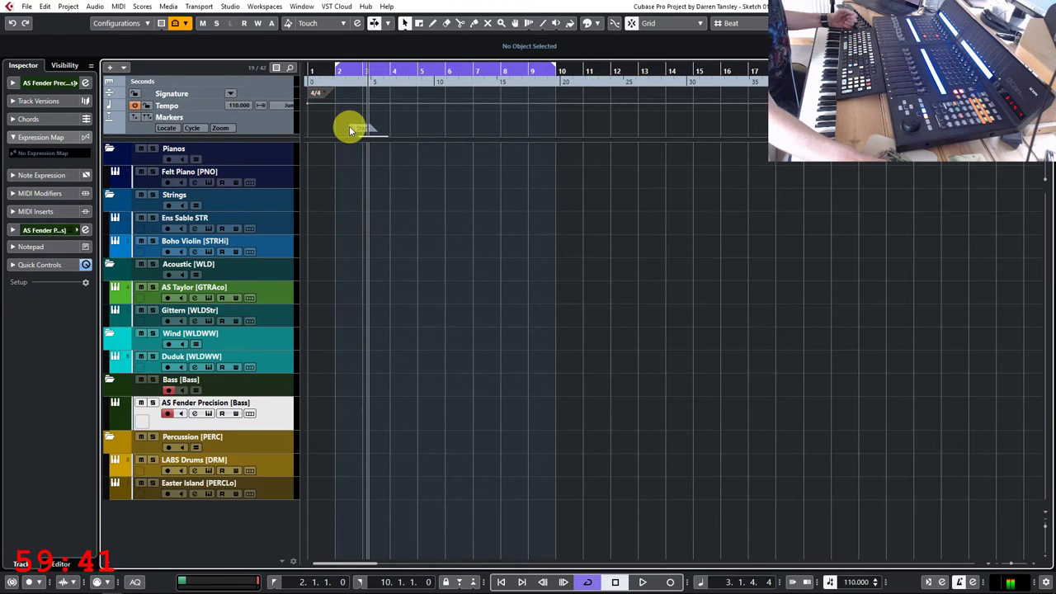
Snap the Start marker on the Marker track to bar 2 (2.1.1.0)
scroll(339, 125, "down", 1)
left_click_drag(337, 117, 337, 108)
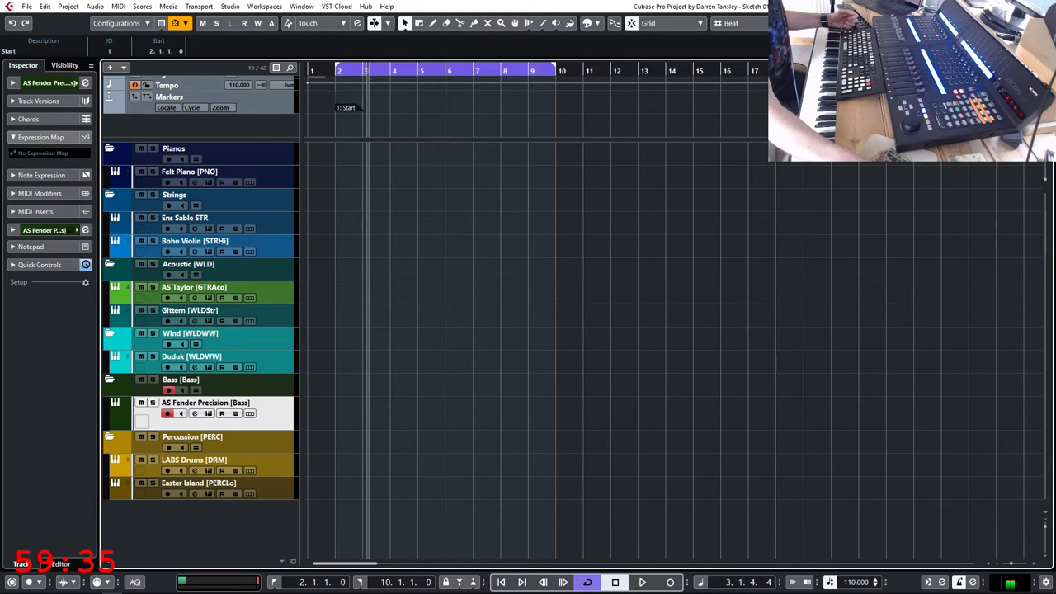
scroll(421, 105, "up", 1)
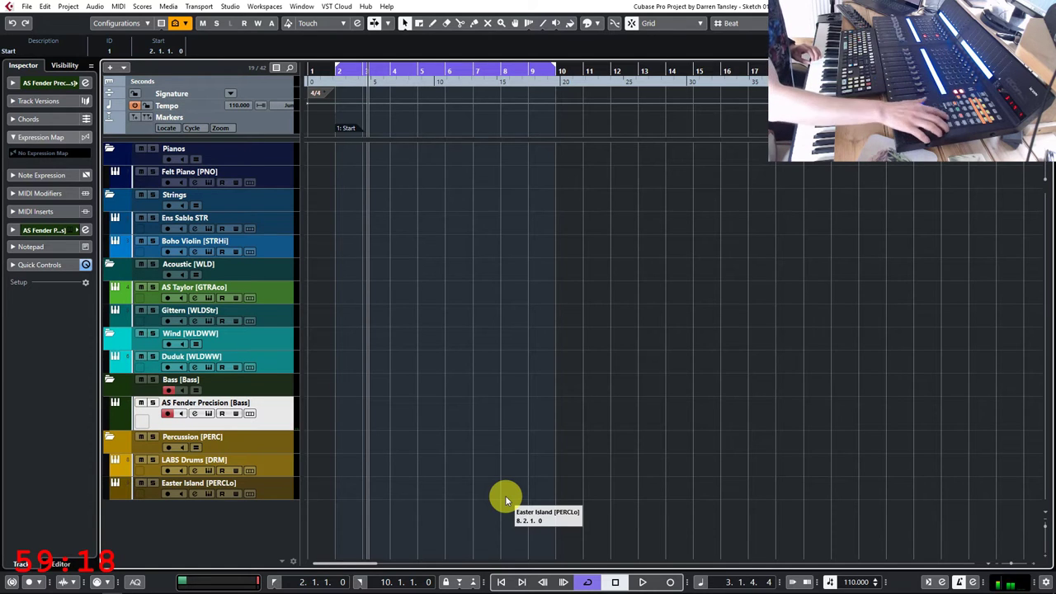
Jam a bass line over the cycle from bar 2 and capture it with Retrospective Record
key("KP_1")
key("space")
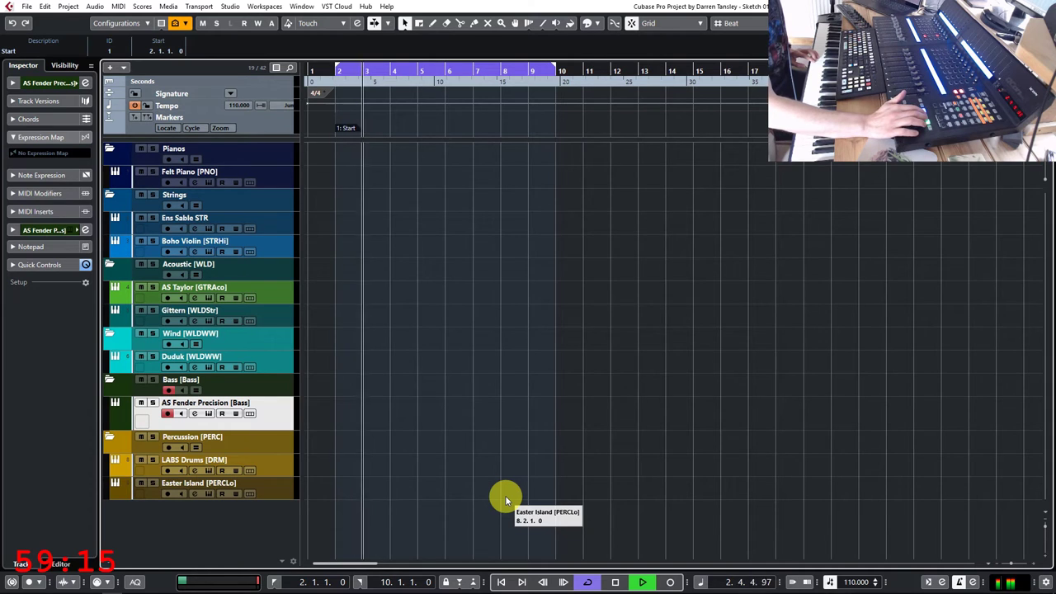
key("space")
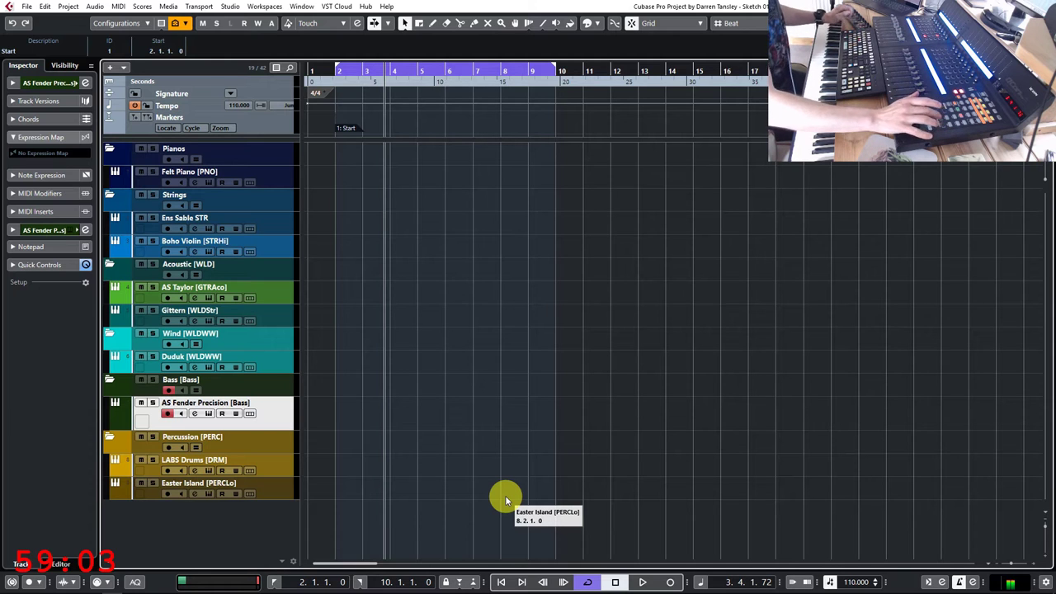
key("KP_1")
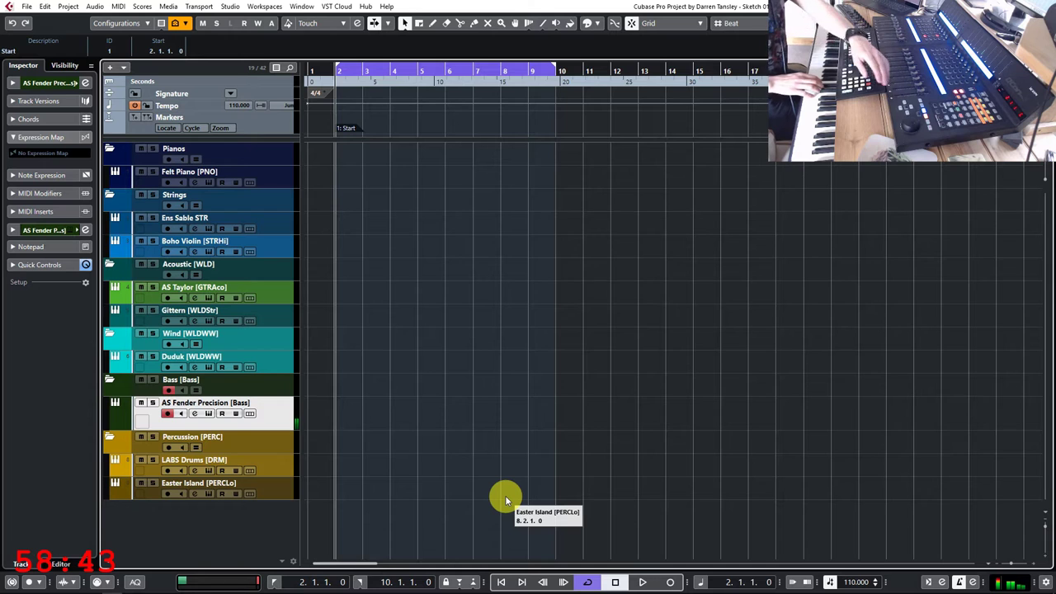
key("space")
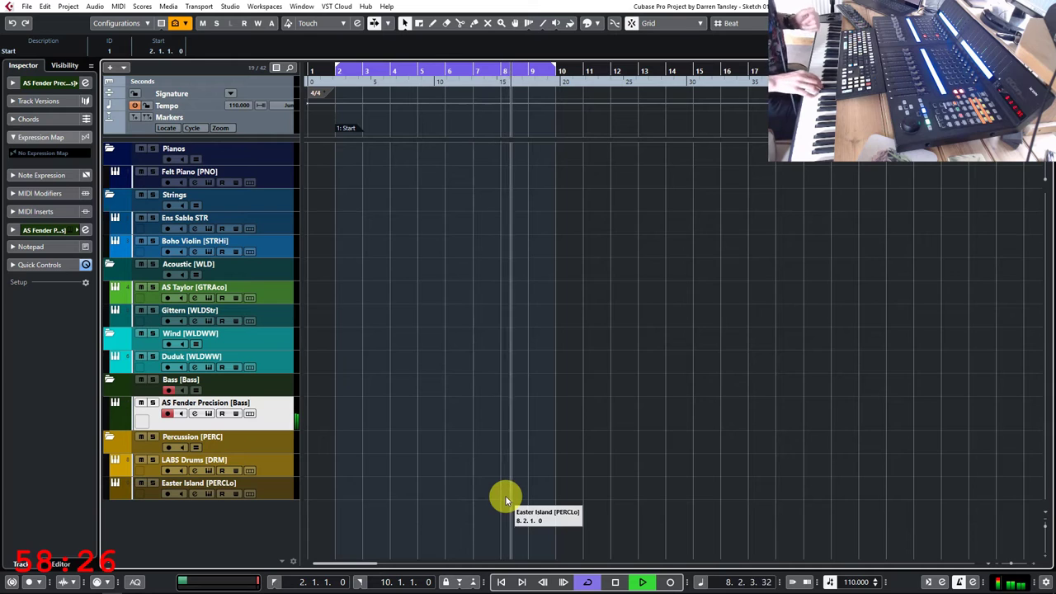
key("space")
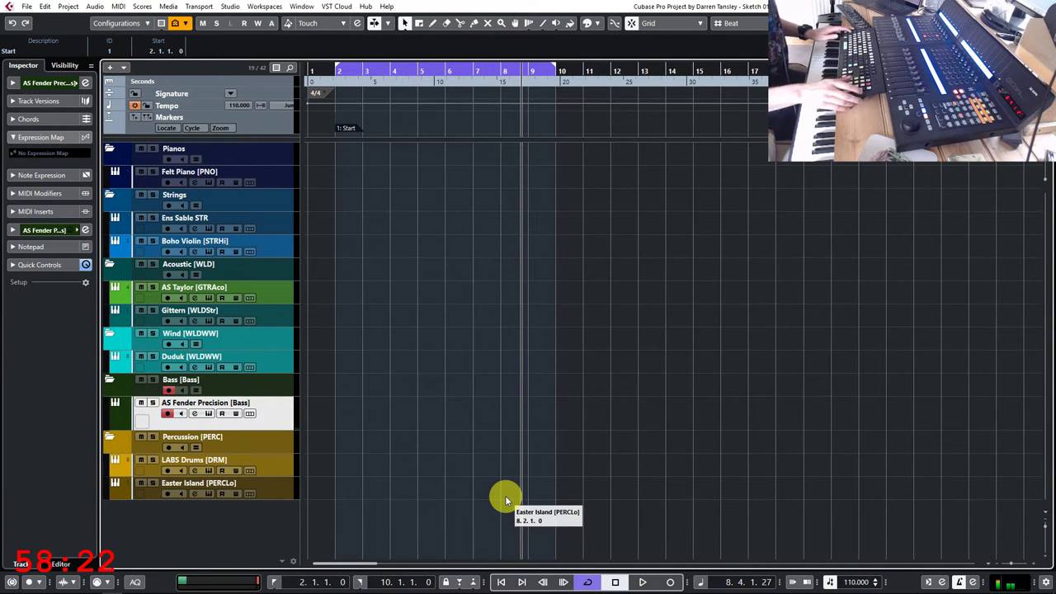
key("shift+KP_Multiply")
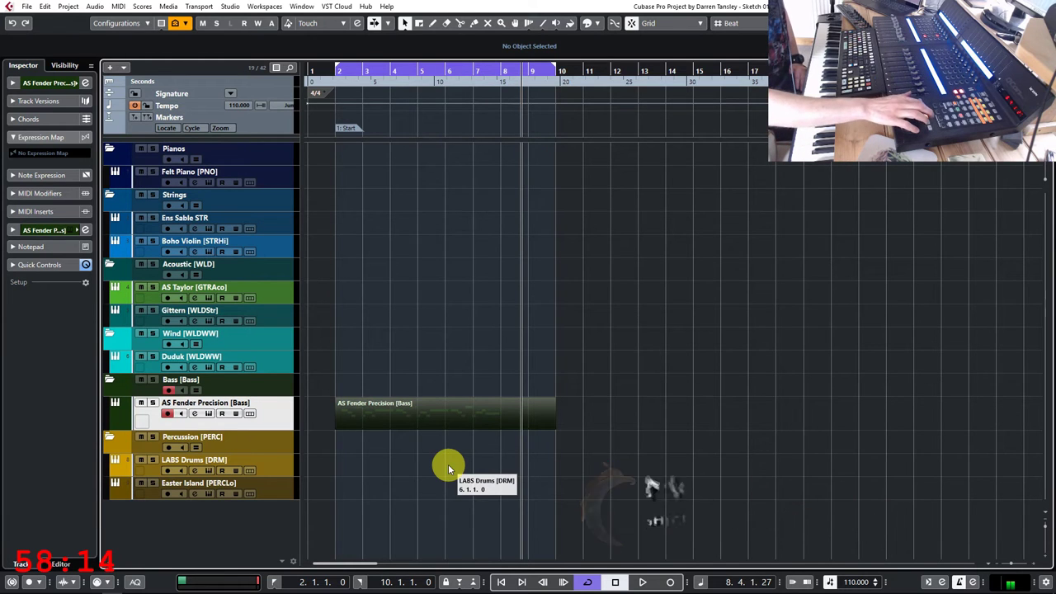
Play back the captured bass take from bar 2 and check its notes in the Key Editor
key("space")
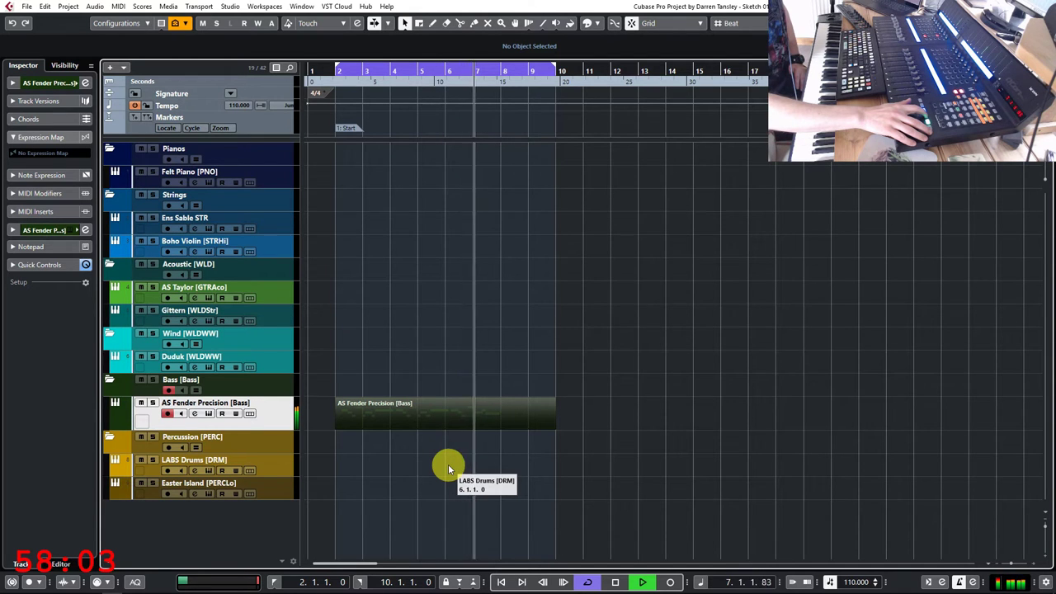
key("space")
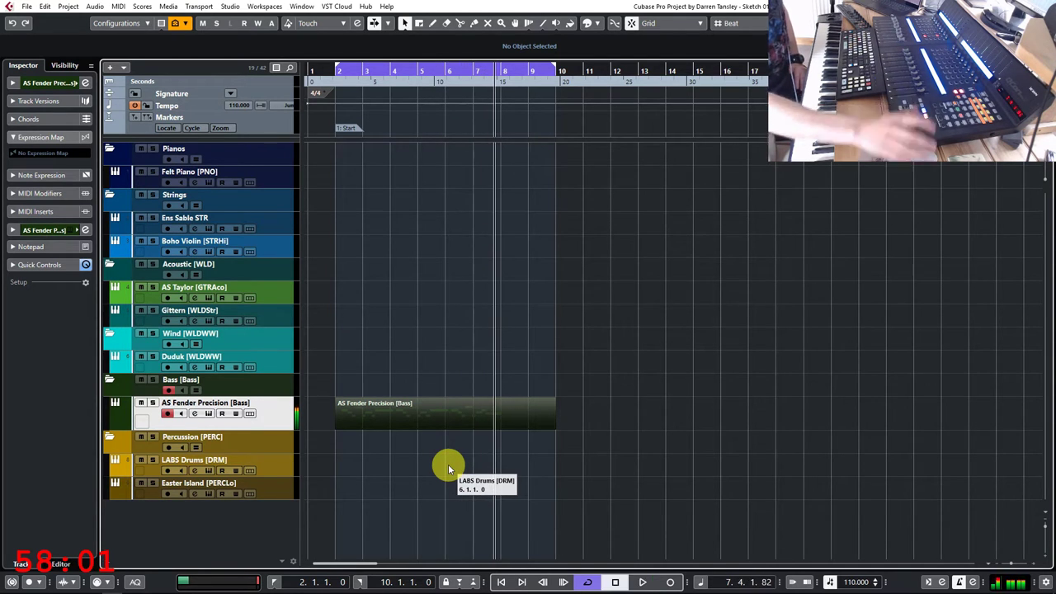
double_click(395, 424)
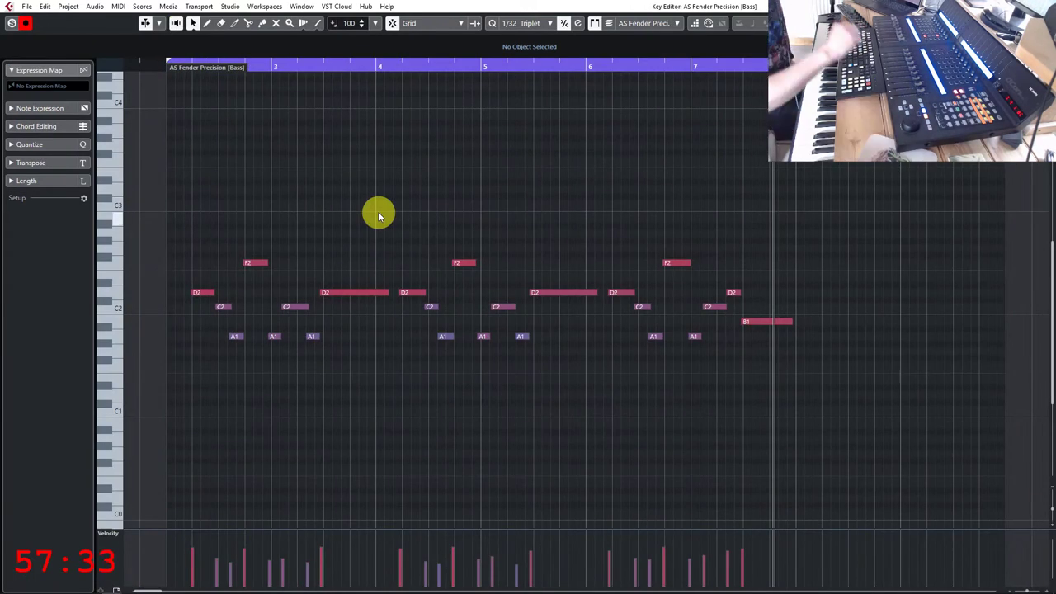
key("KP_Multiply")
Stop and undo the bass recording, then record a quick take from bar 1 and undo it too
key("space")
key("ctrl+z")
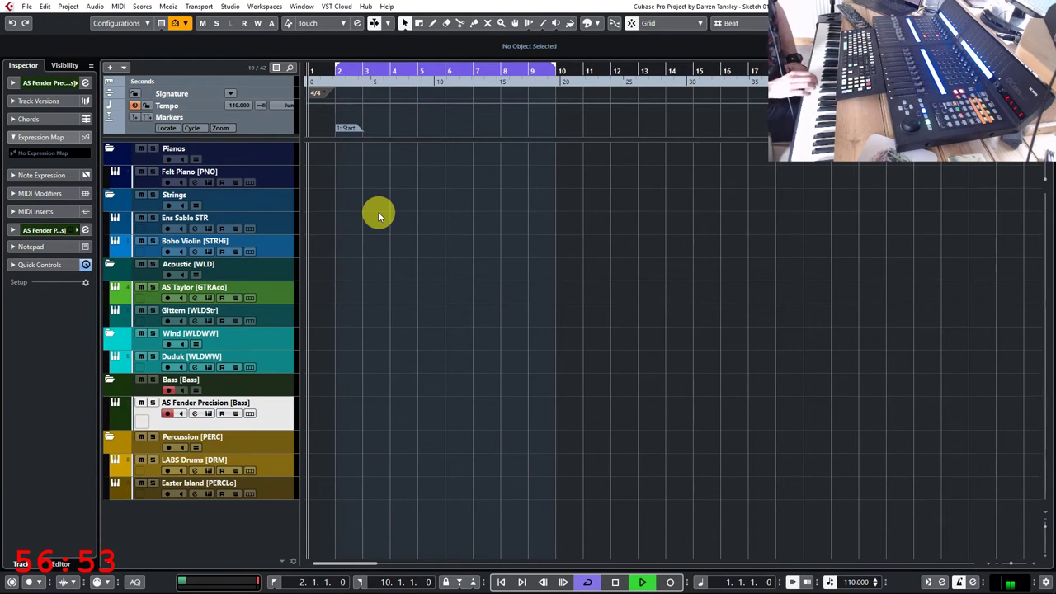
key("space")
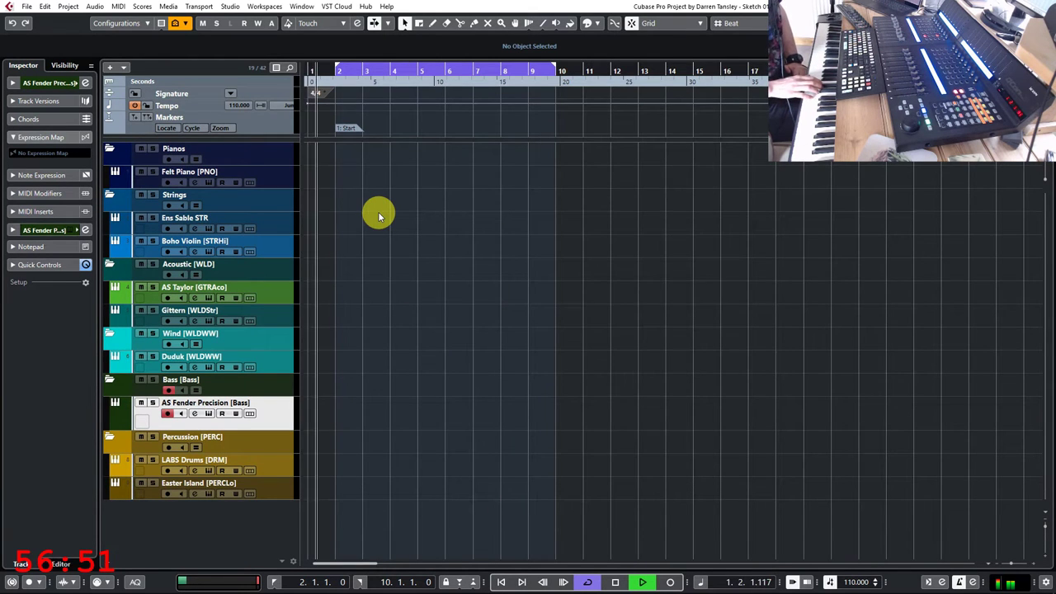
key("KP_Multiply")
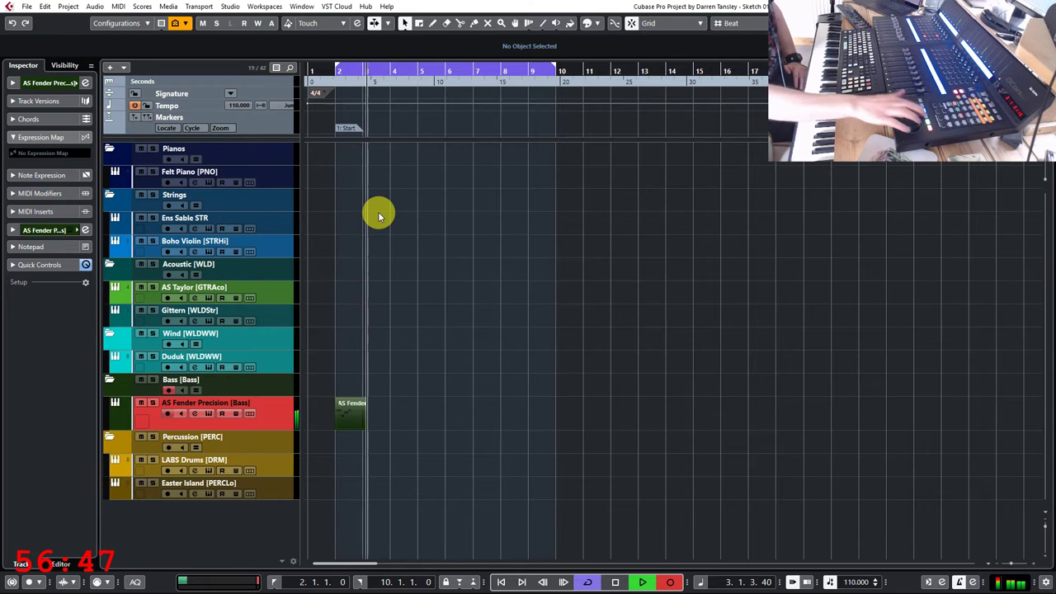
key("space")
key("ctrl+z")
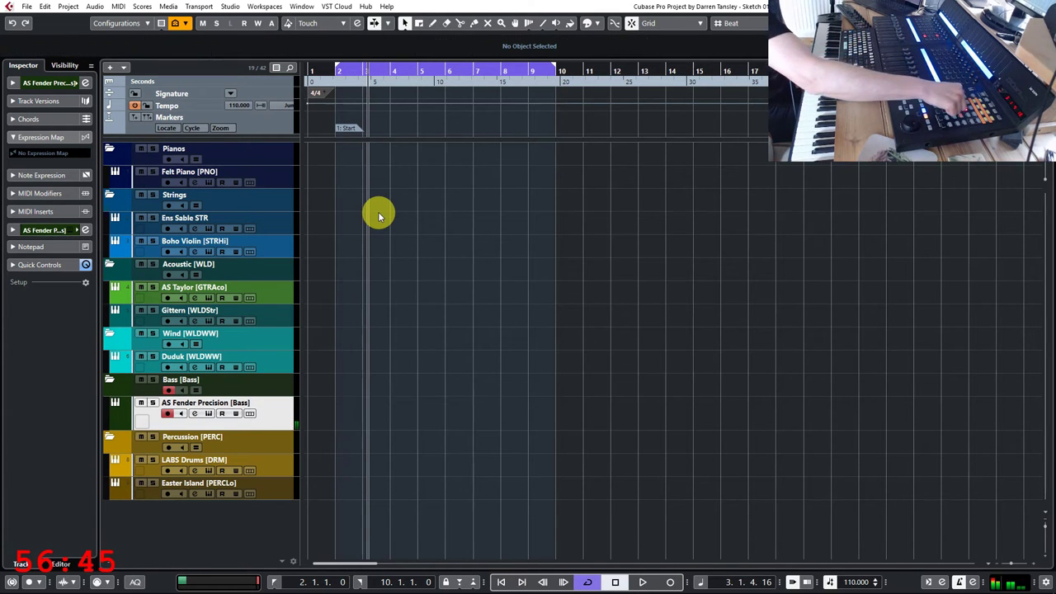
Replay from the cycle start while jamming and capture the bass via Retrospective Record
key("KP_1")
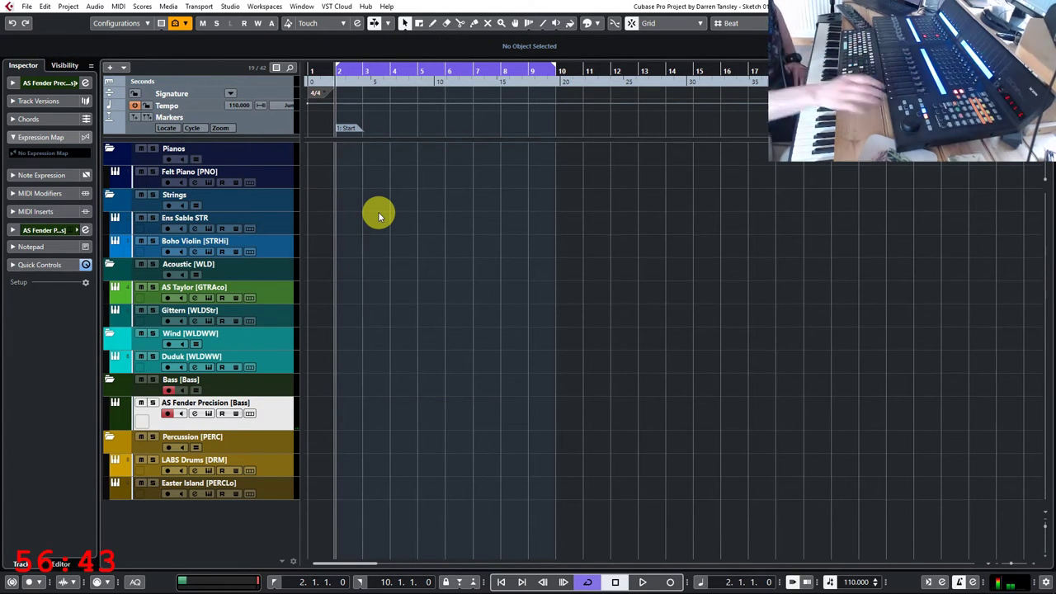
key("space")
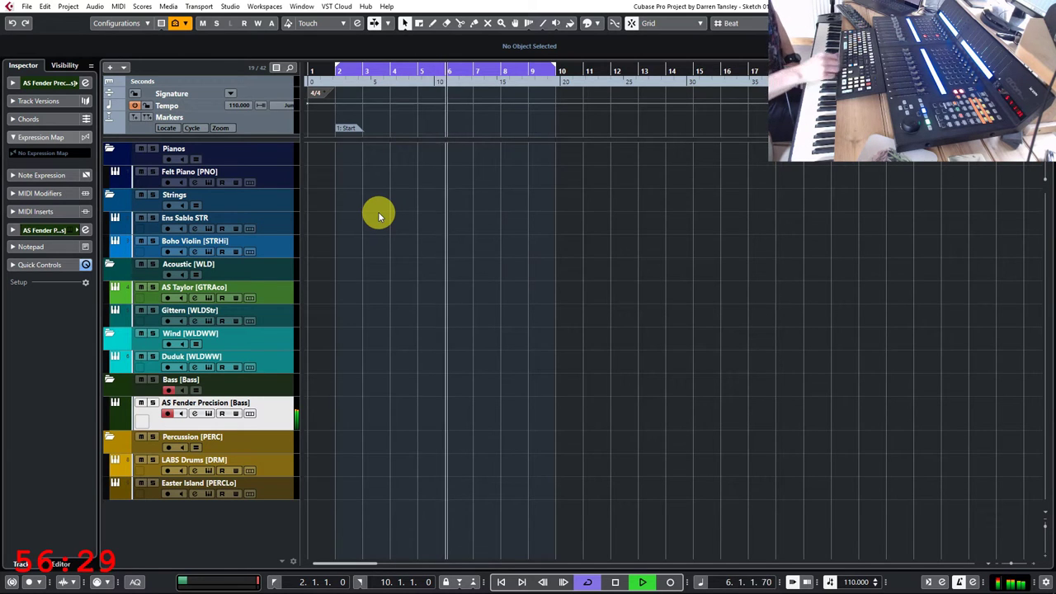
key("space")
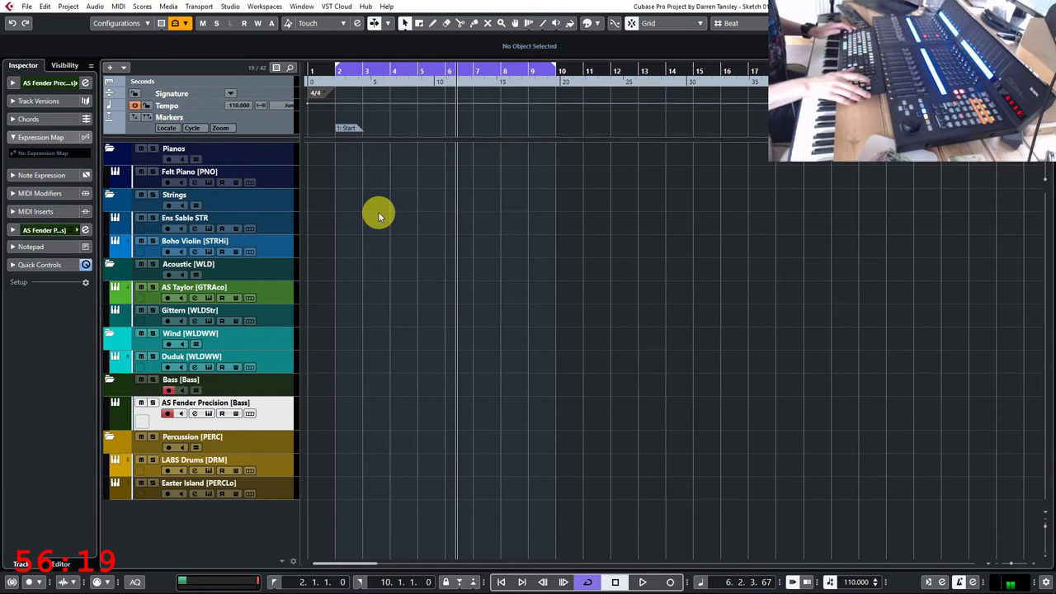
key("shift+KP_Multiply")
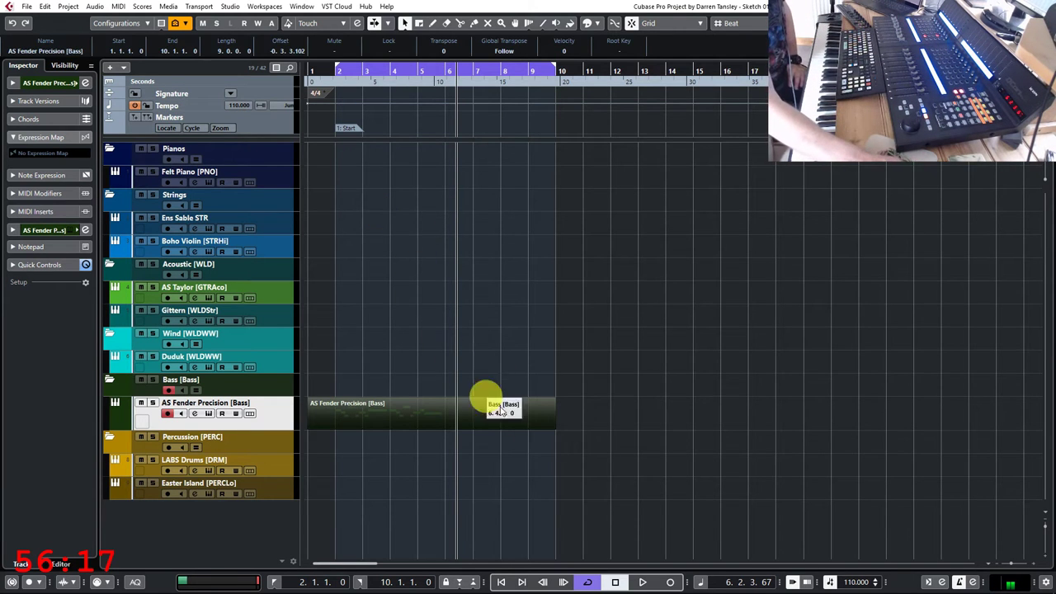
Split the bass part at bar 6 with the Scissors, undoing the extra cut near bar 2
right_click(608, 482)
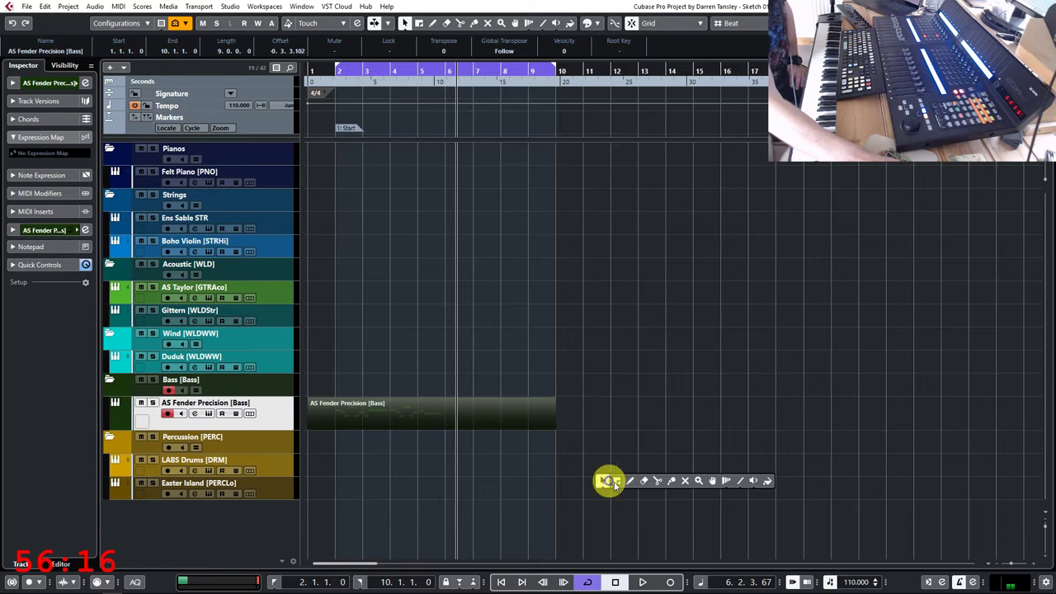
left_click(657, 484)
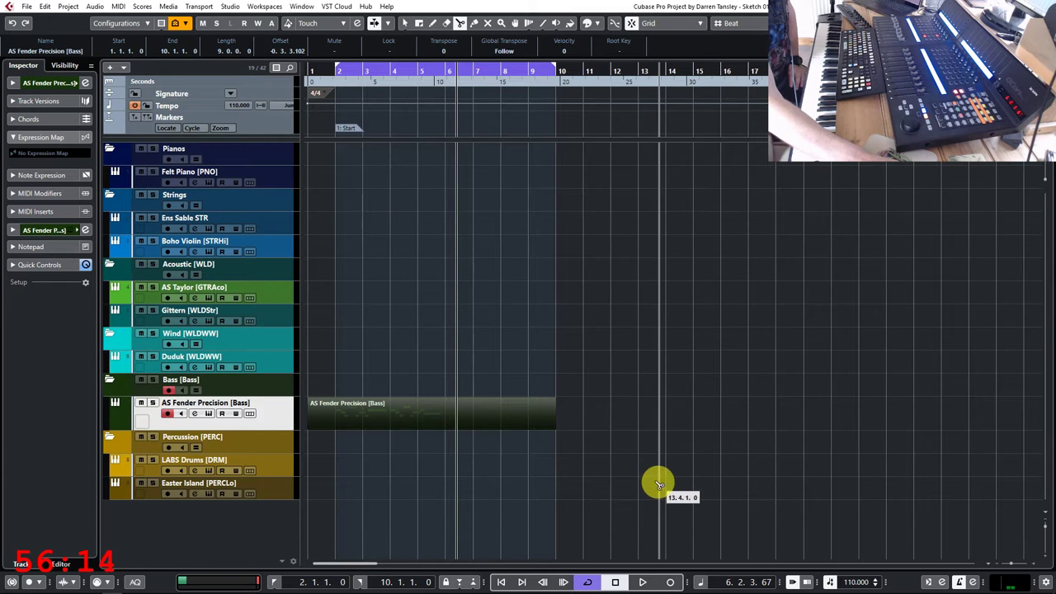
left_click(448, 425)
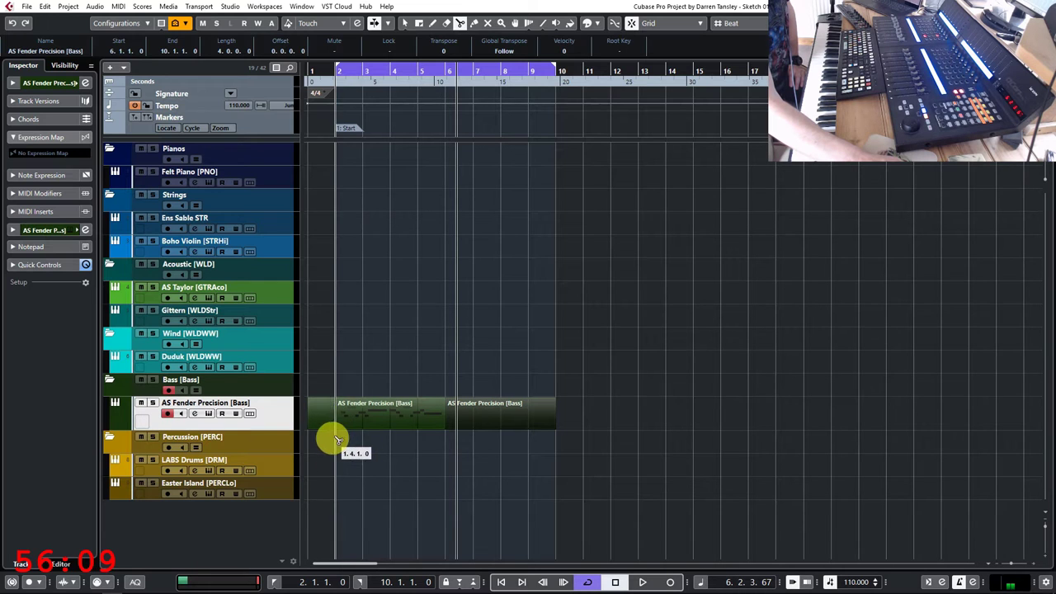
key("1")
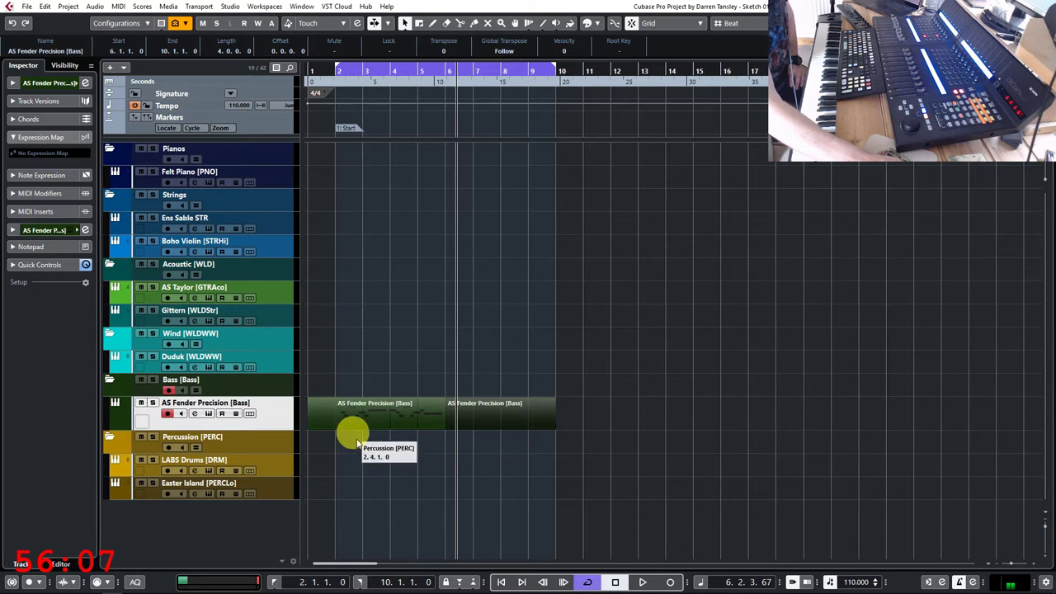
key("ctrl+z")
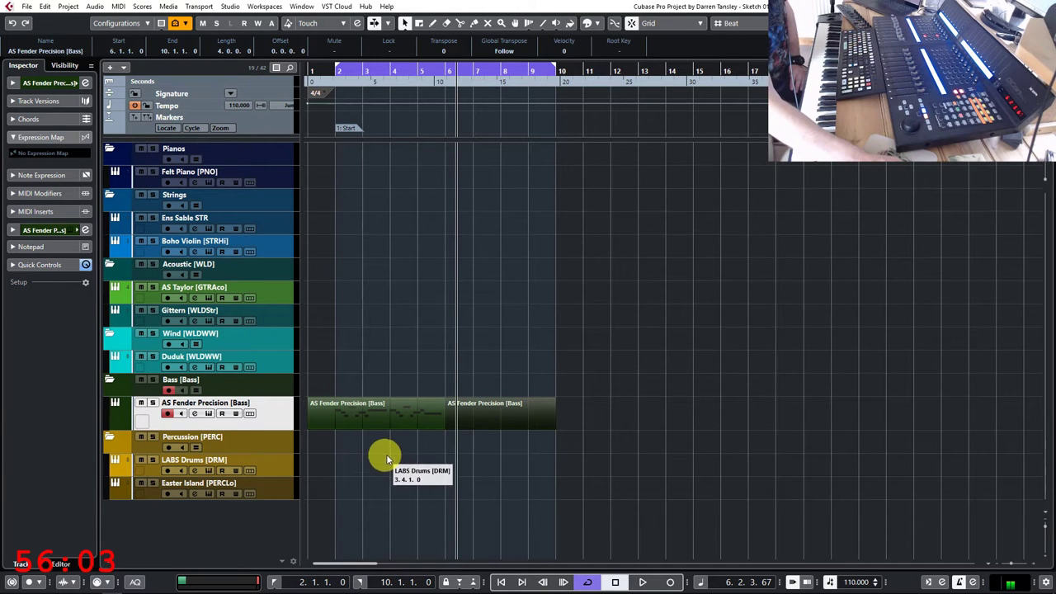
Delete the second bass part from bar 6 and duplicate the remaining part after itself
right_click(515, 422)
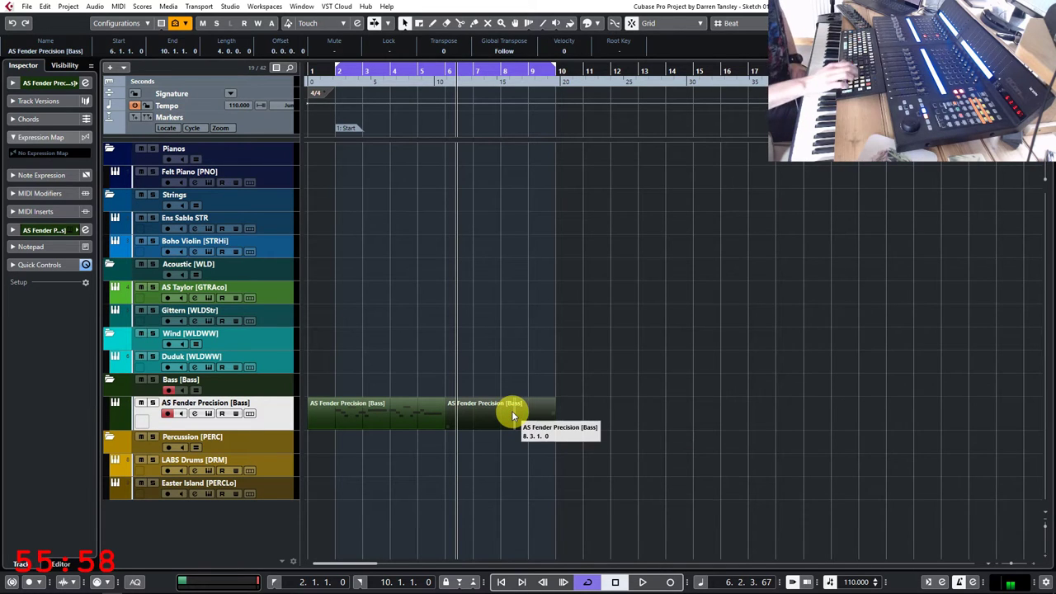
key("Delete")
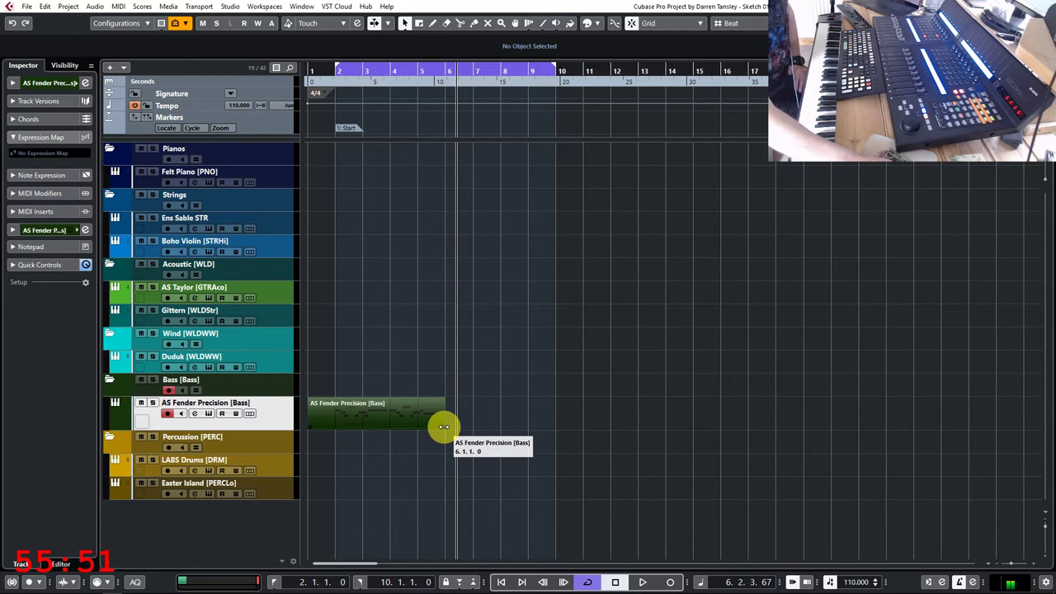
mouse_move(444, 427)
left_mouse_down()
mouse_move(555, 424)
mouse_move(442, 424)
left_mouse_up()
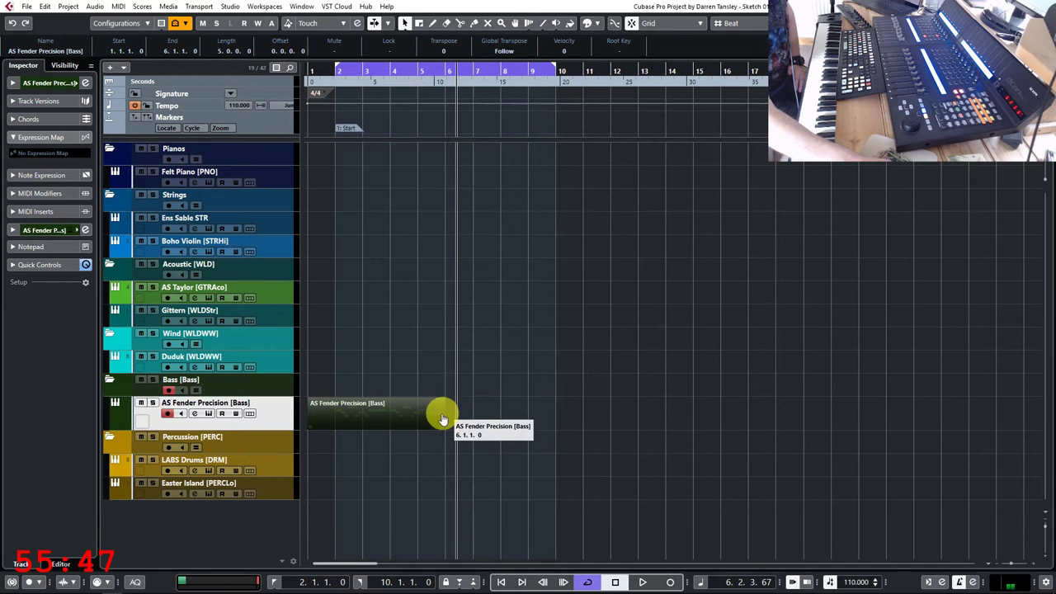
key("ctrl+d")
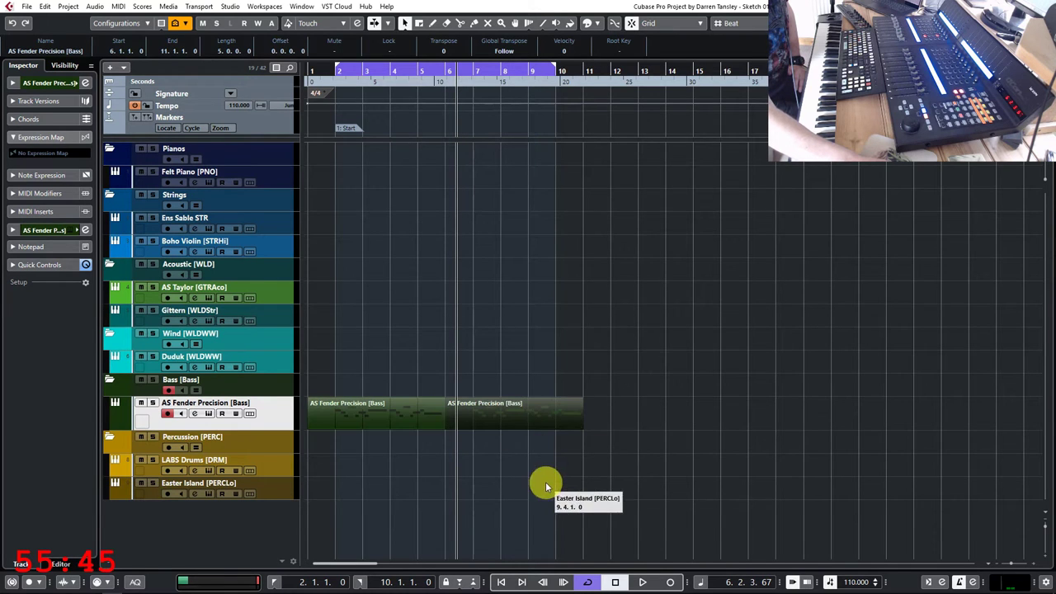
Cut the copied bass part at bar 7 and return to the Object Selection tool
right_click(476, 441)
left_click(532, 442)
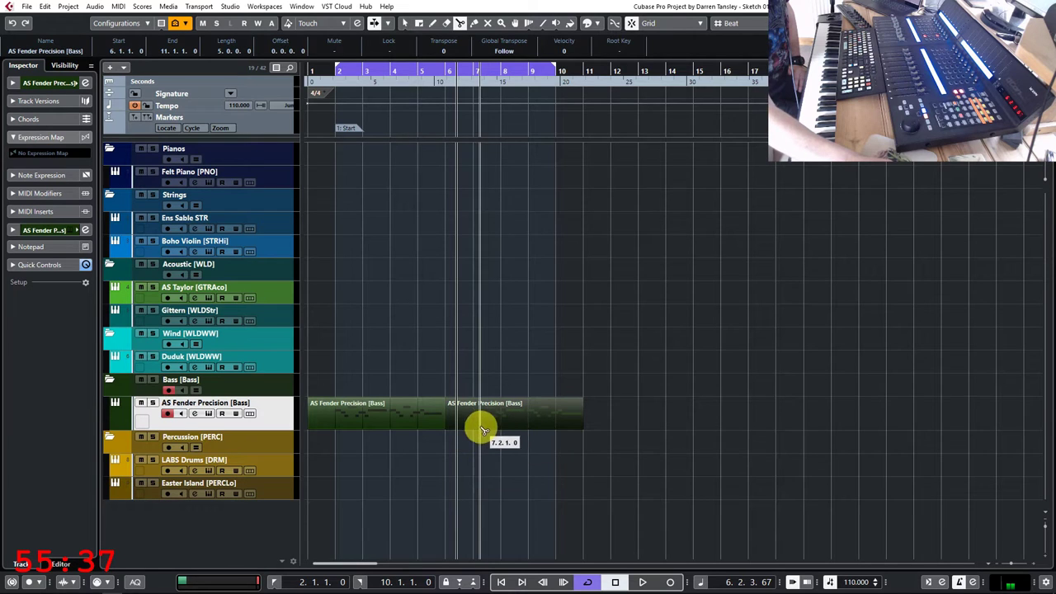
left_click(472, 417)
right_click(467, 450)
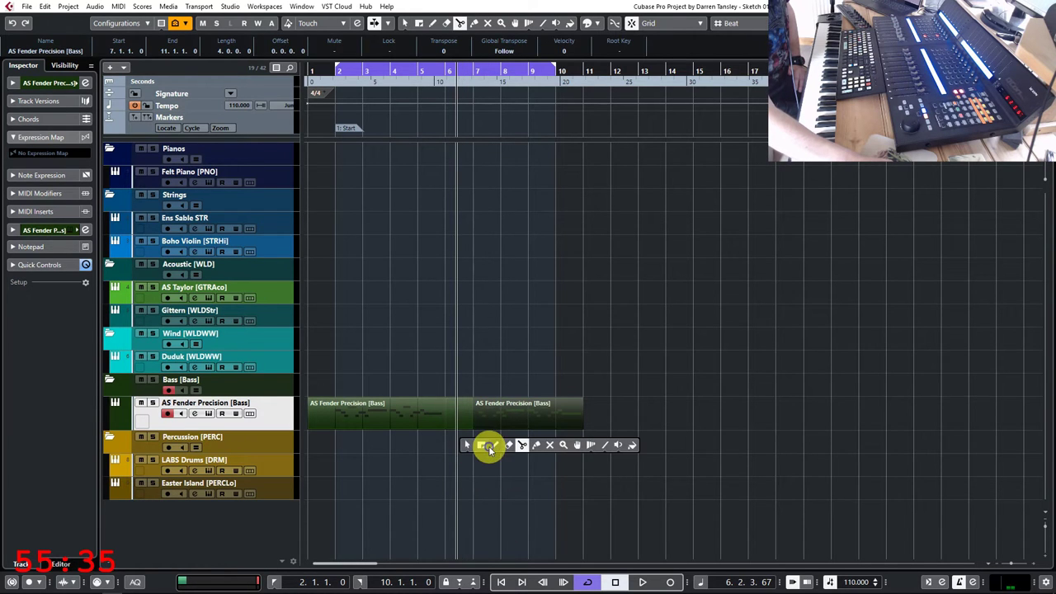
left_click(509, 446)
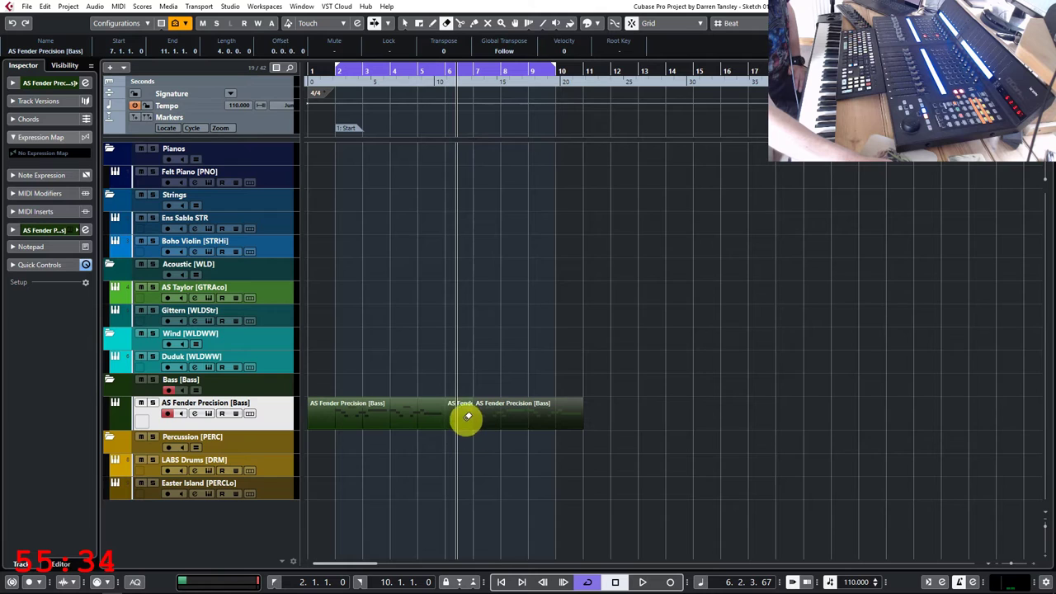
right_click(476, 467)
left_click(493, 471)
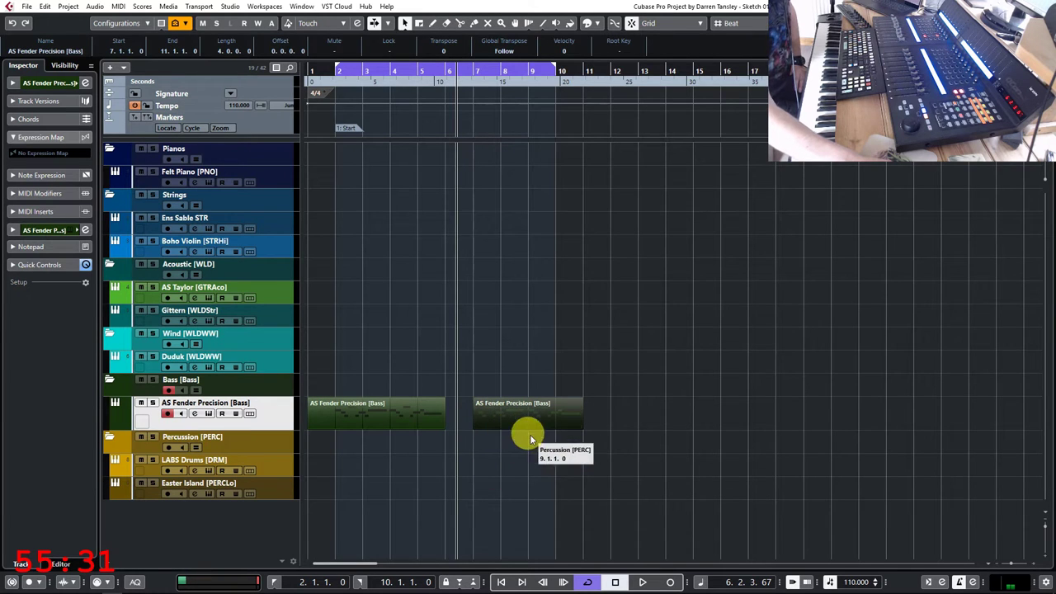
Slide the second bass part against the first and glue them into one part
left_click_drag(521, 421, 497, 425)
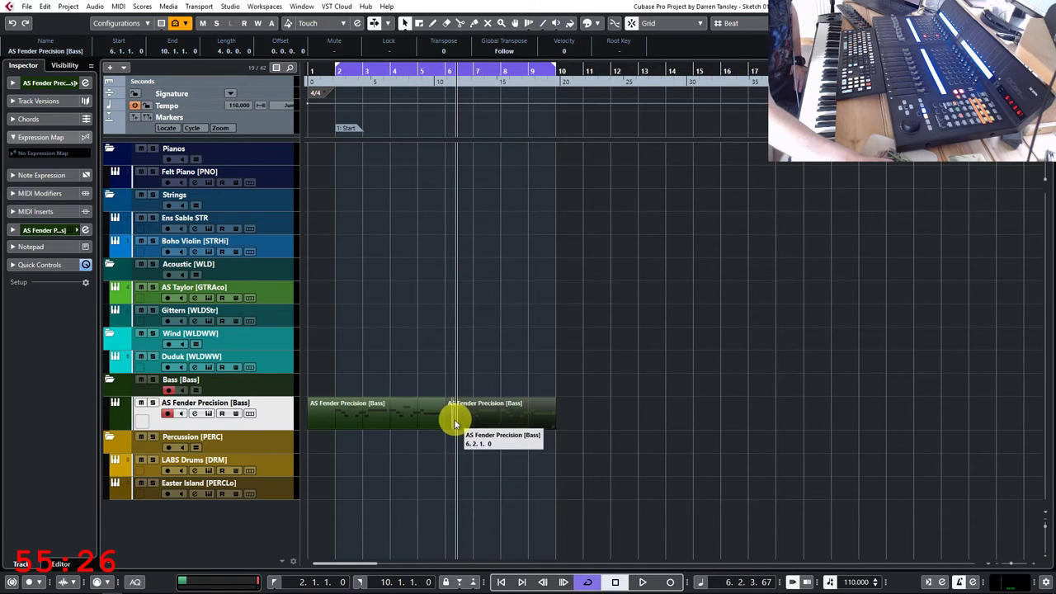
right_click(487, 452)
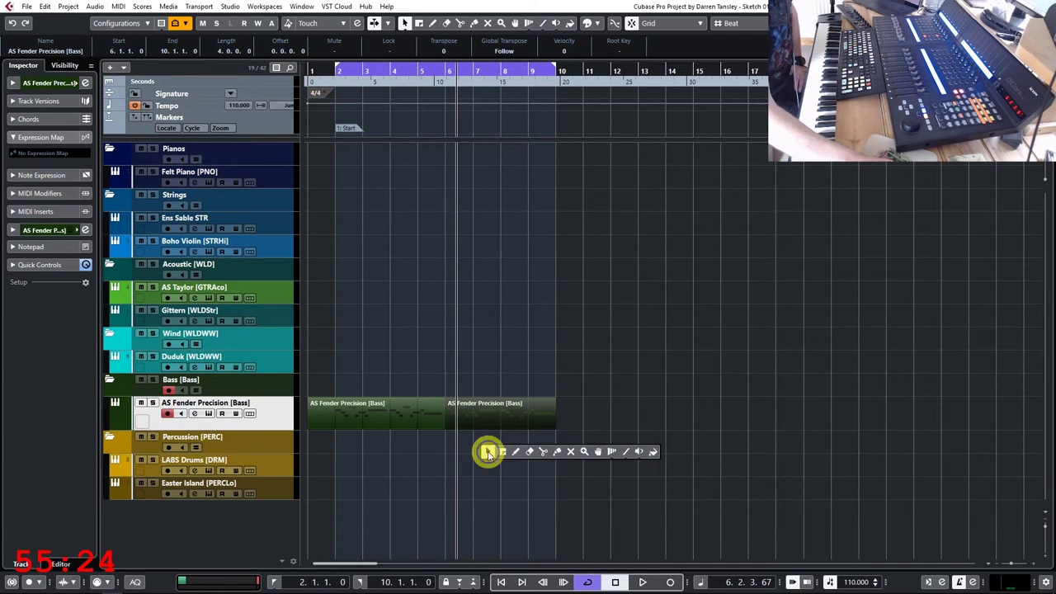
left_click(556, 452)
left_click(436, 414)
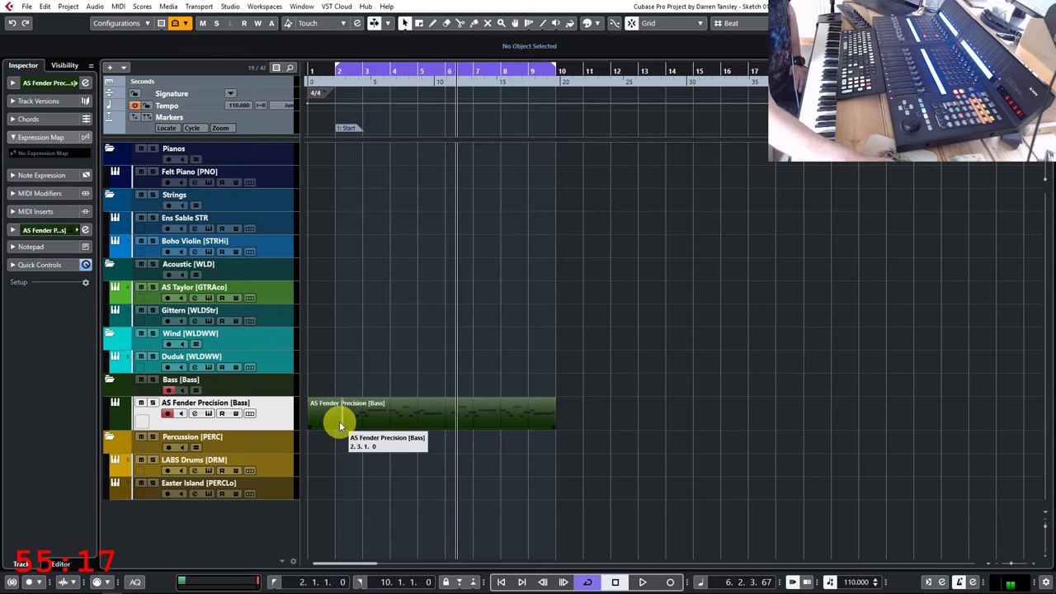
In the Key Editor, move the bass line's first D2 note exactly onto bar 2 (2.1.1.0)
double_click(433, 427)
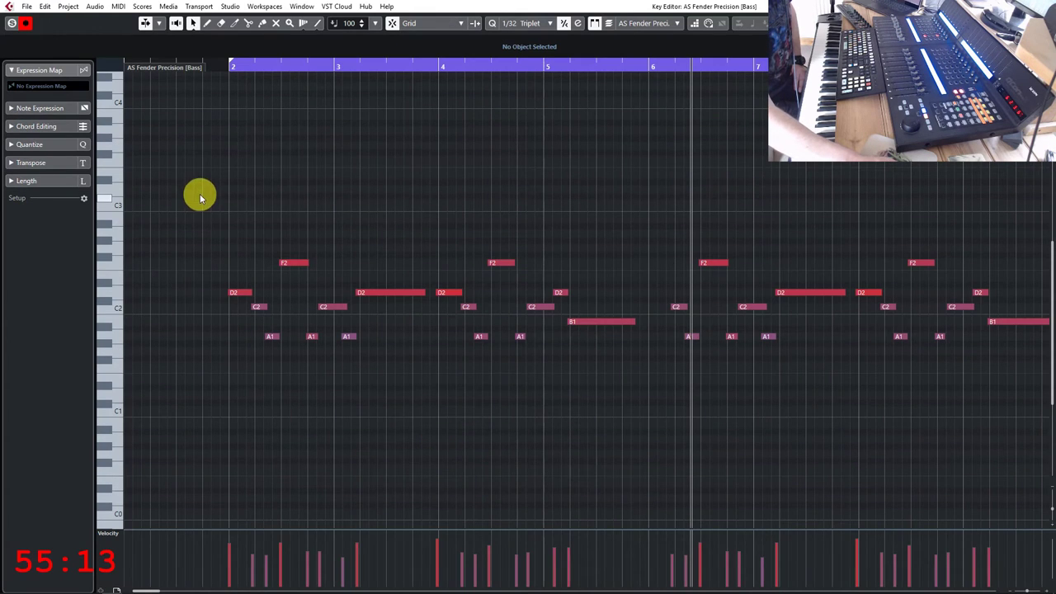
left_click_drag(200, 196, 1015, 409)
key("g")
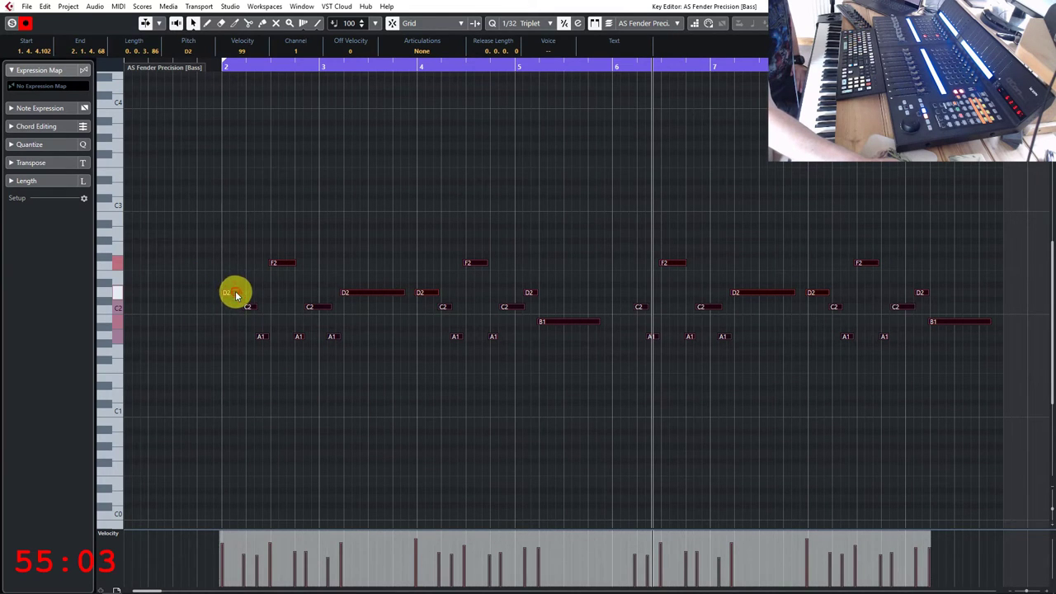
left_click_drag(235, 294, 240, 297)
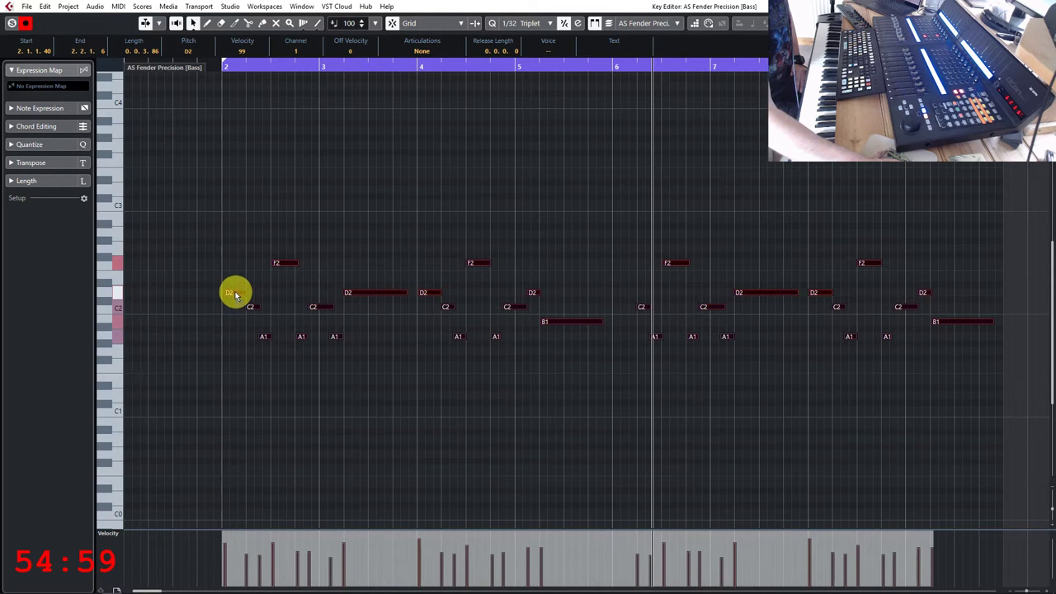
left_click_drag(236, 295, 235, 297)
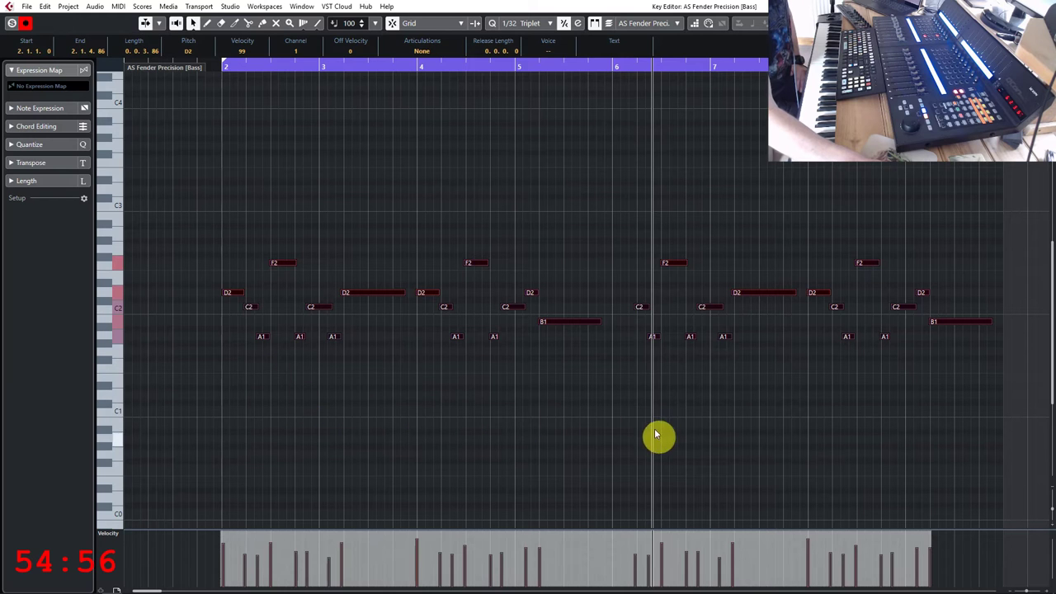
left_click(209, 363)
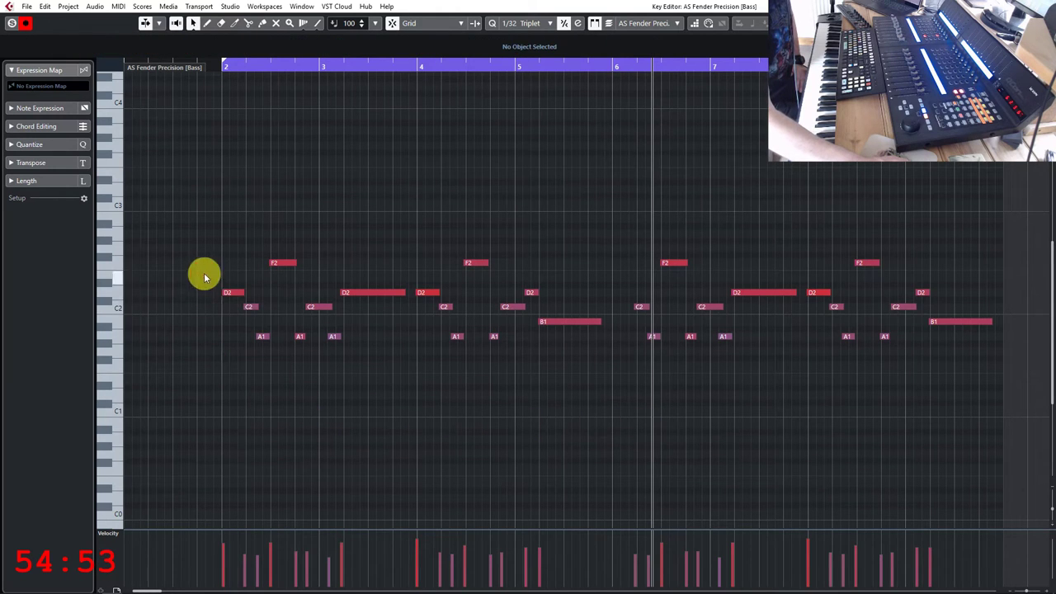
left_click_drag(206, 276, 252, 297)
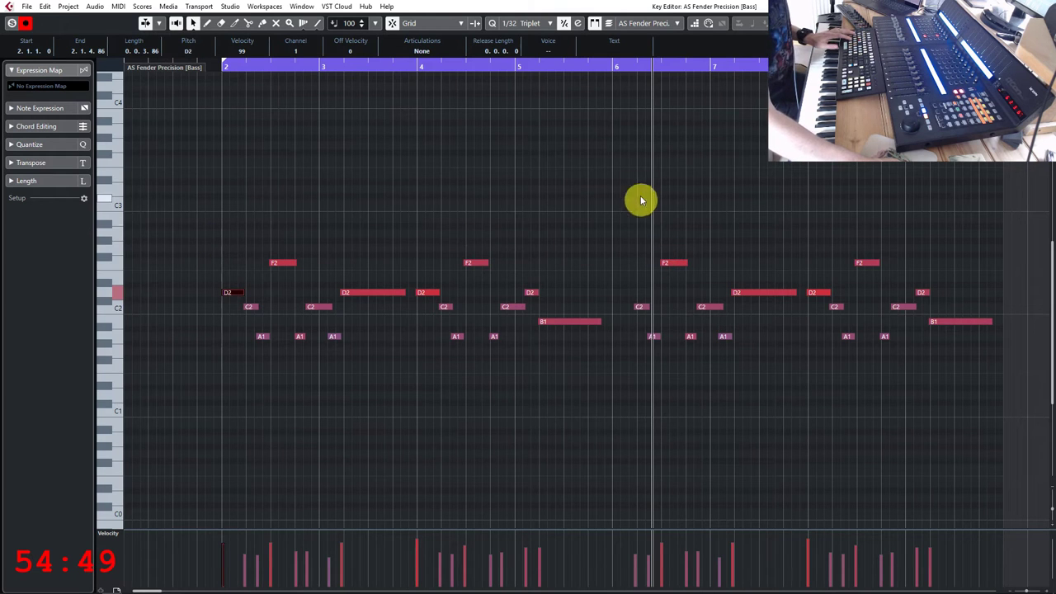
Play the bass line back from bar 2, then stop and close the Key Editor
left_click(612, 67)
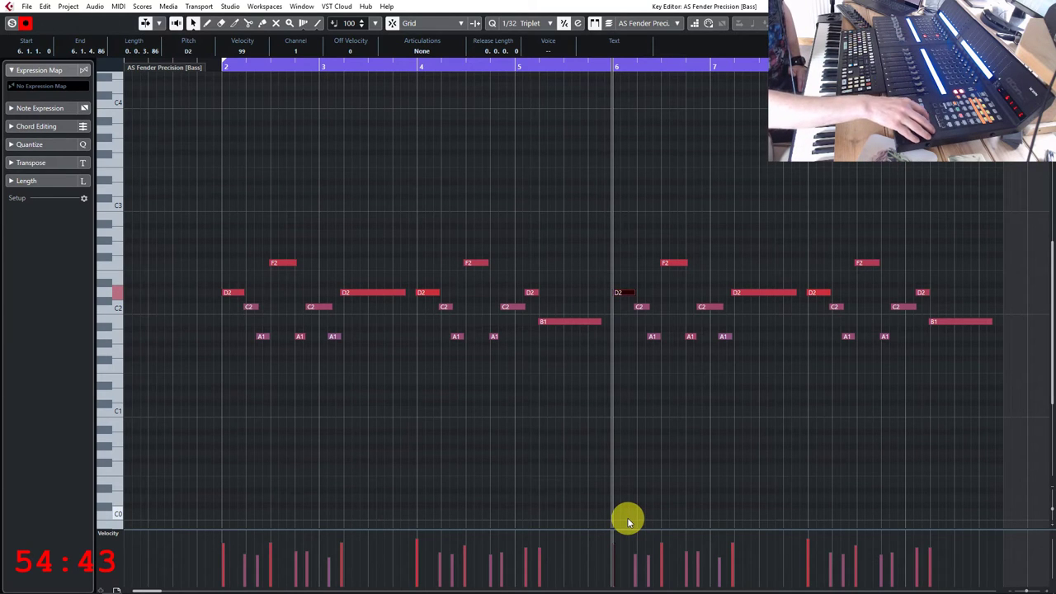
key("1")
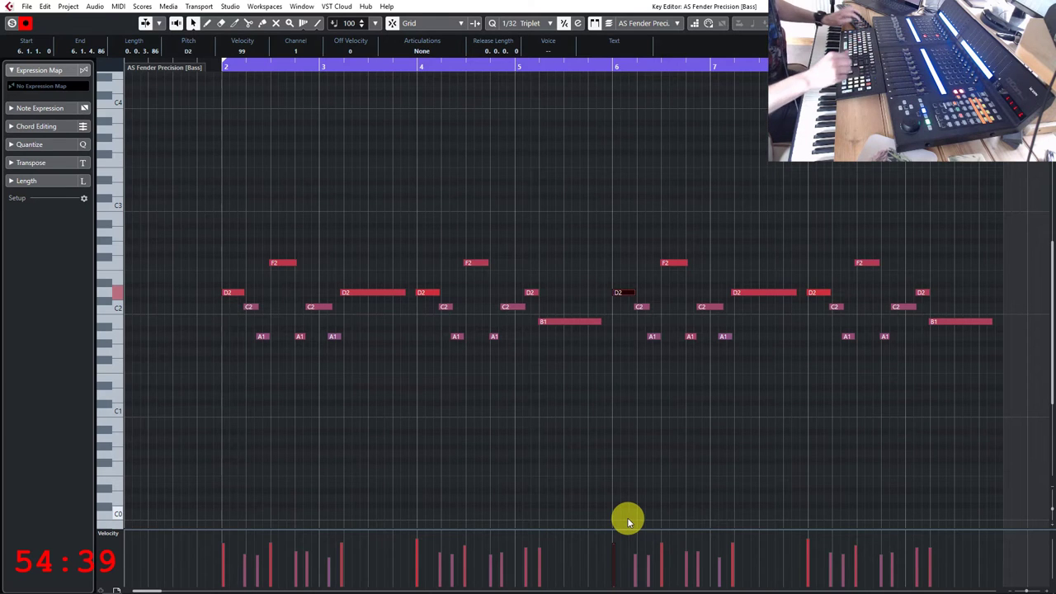
key("space")
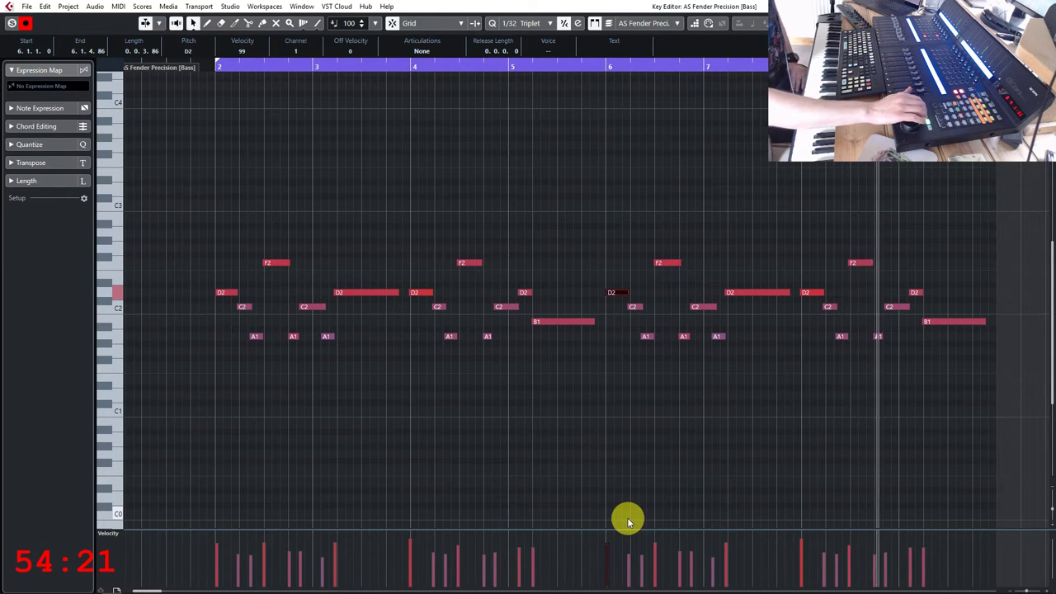
key("space")
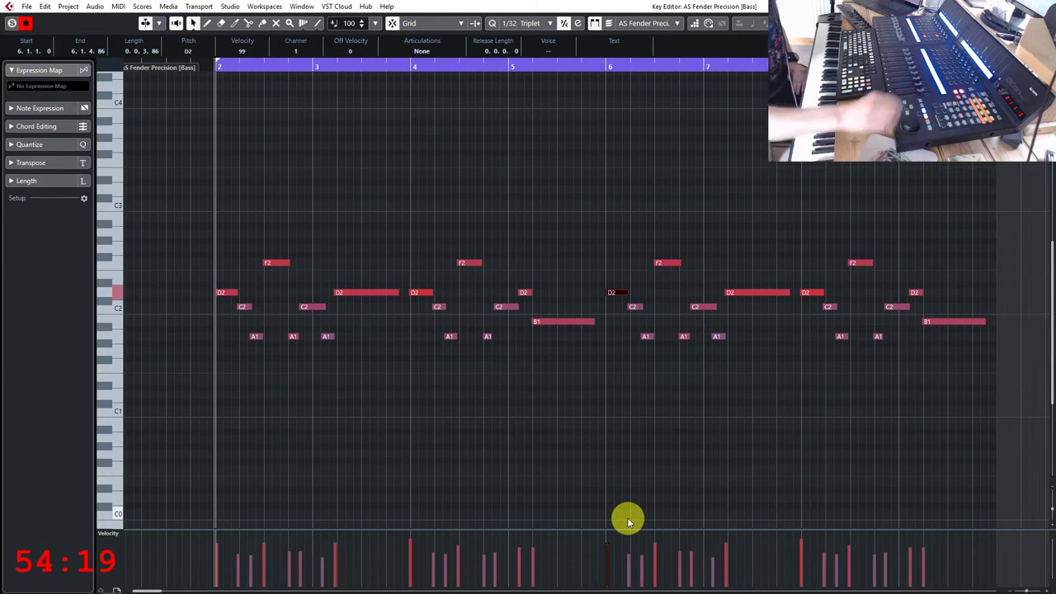
key("Escape")
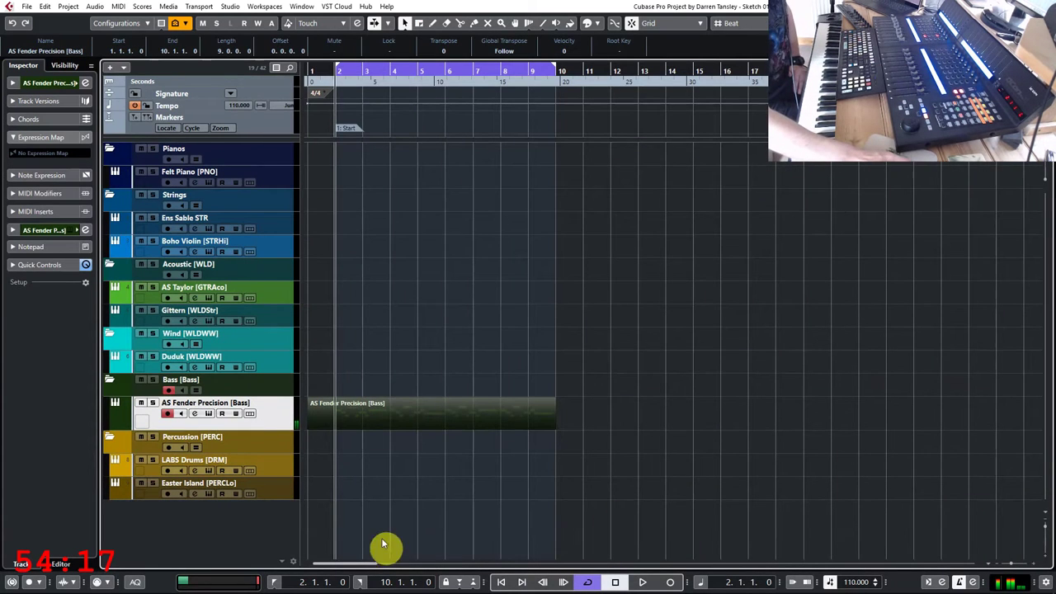
Split the bass part at bar 2 and erase the first bar
right_click(401, 468)
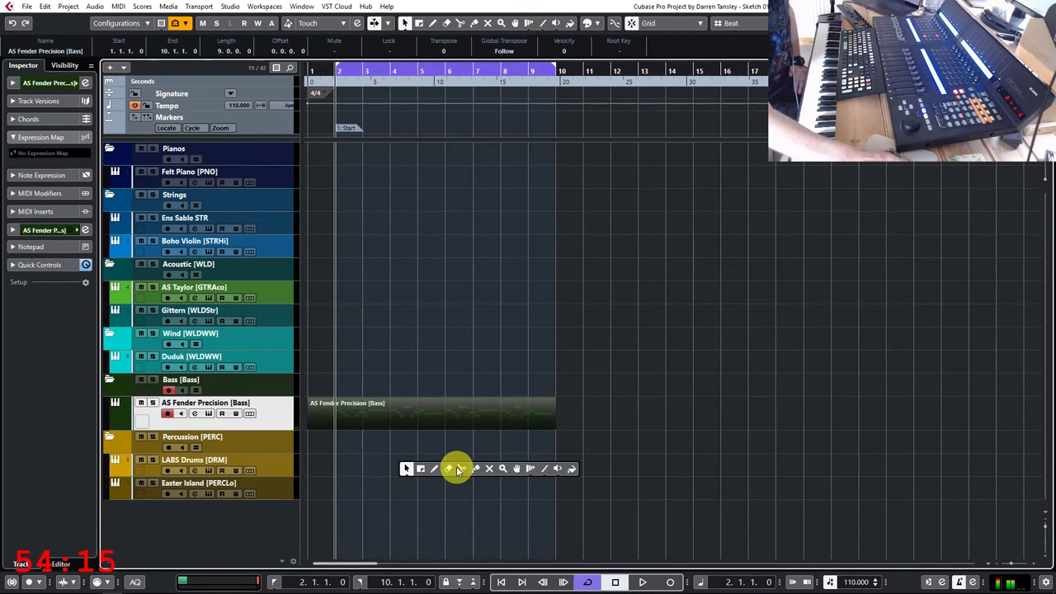
left_click(460, 471)
left_click(339, 428)
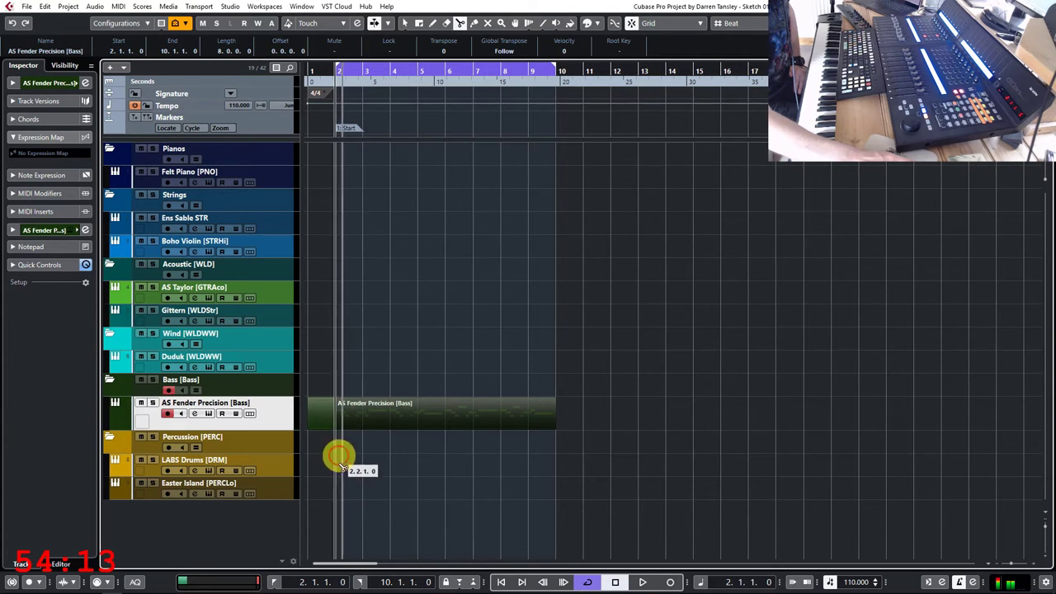
right_click(355, 490)
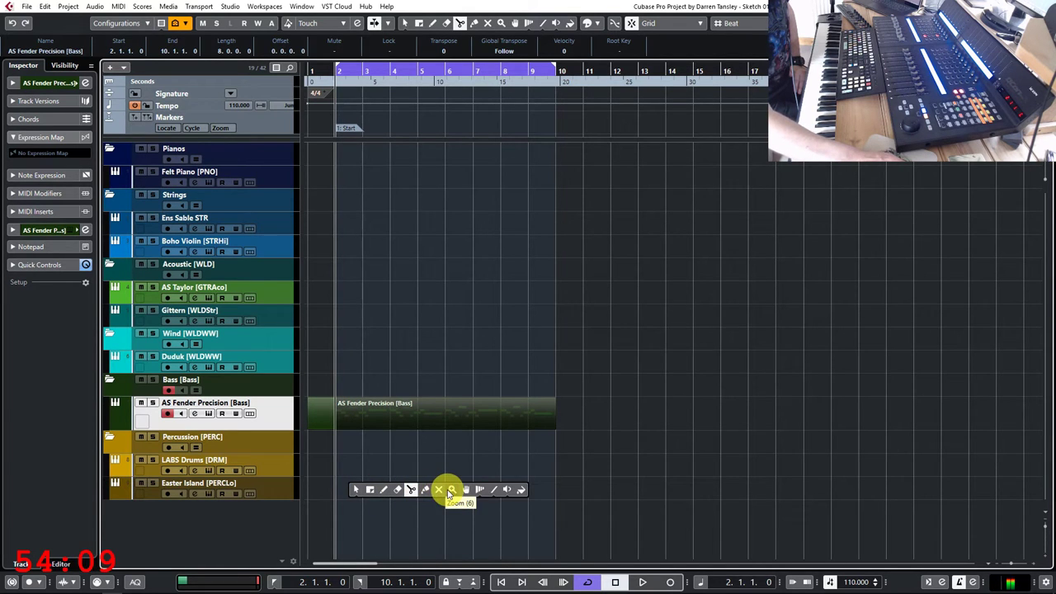
left_click(398, 489)
Duplicate the bass part into bars 10–18 and extend the cycle range to bar 18
key("1")
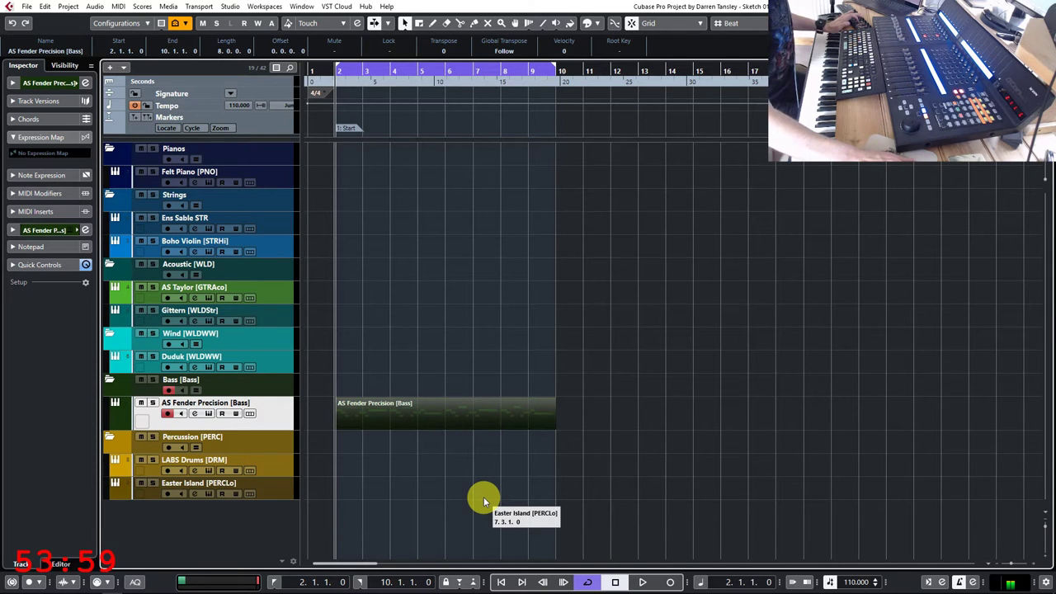
key("ctrl+d")
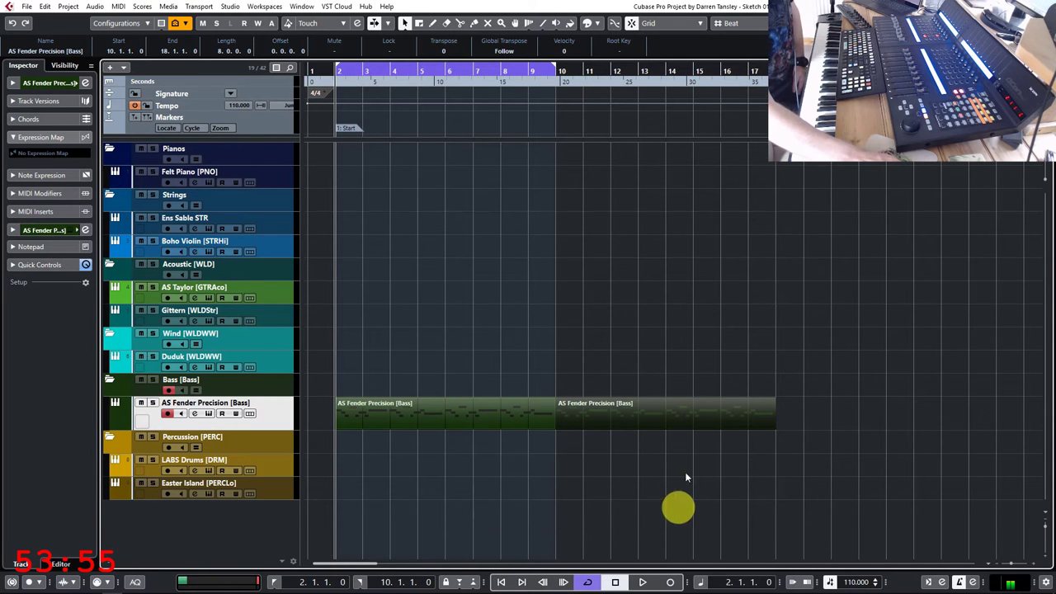
left_click_drag(564, 63, 754, 75)
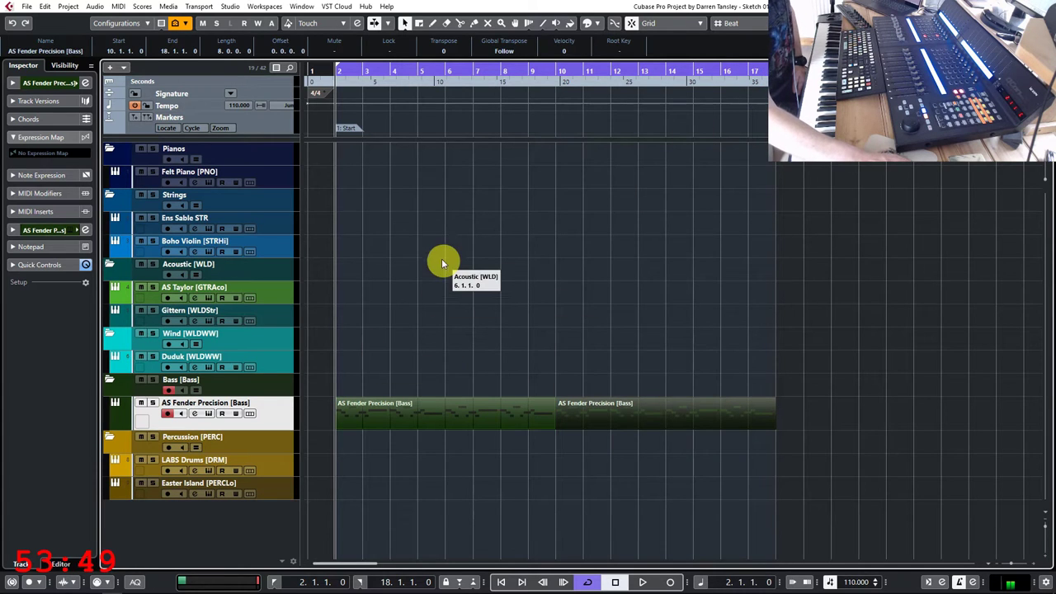
left_click(282, 296)
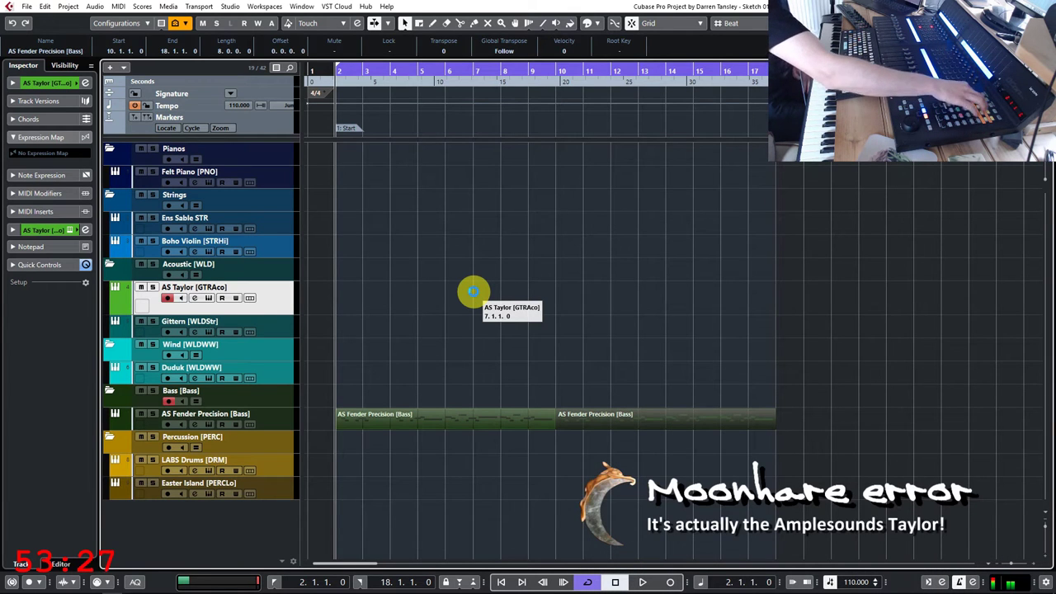
key("e")
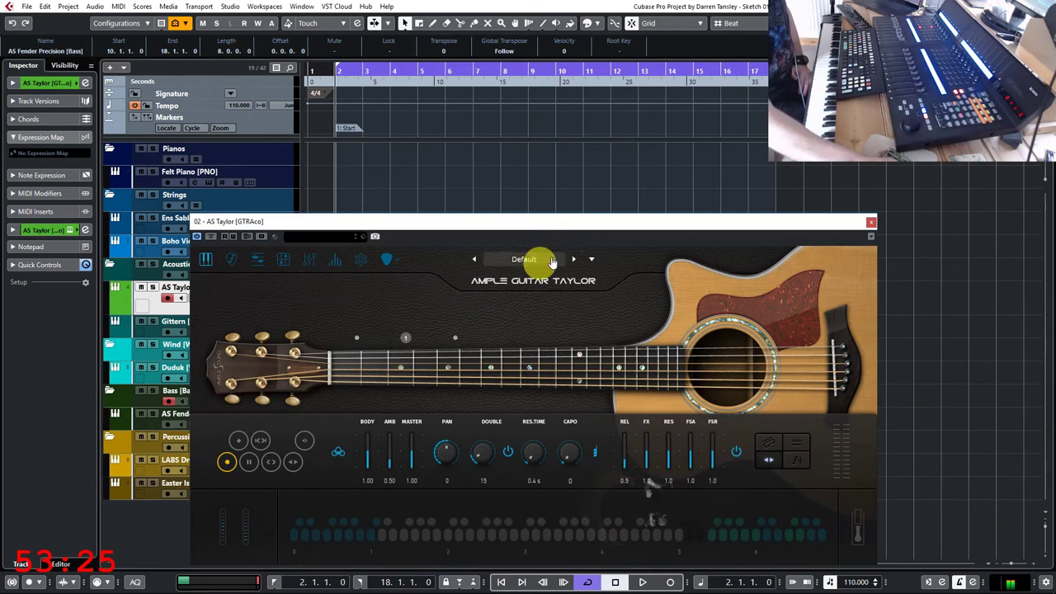
left_click_drag(568, 221, 564, 163)
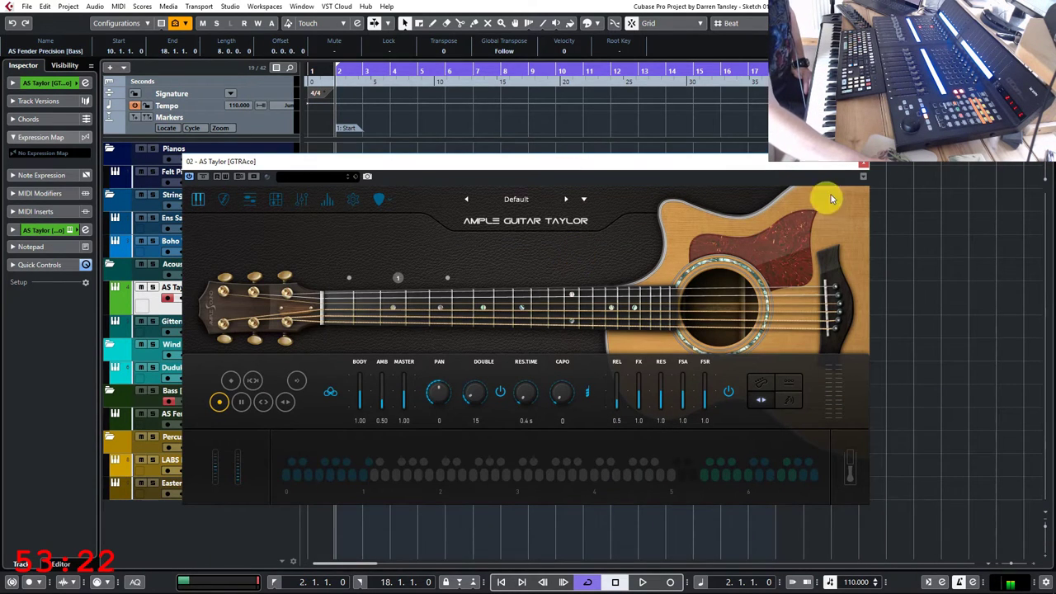
left_click(861, 162)
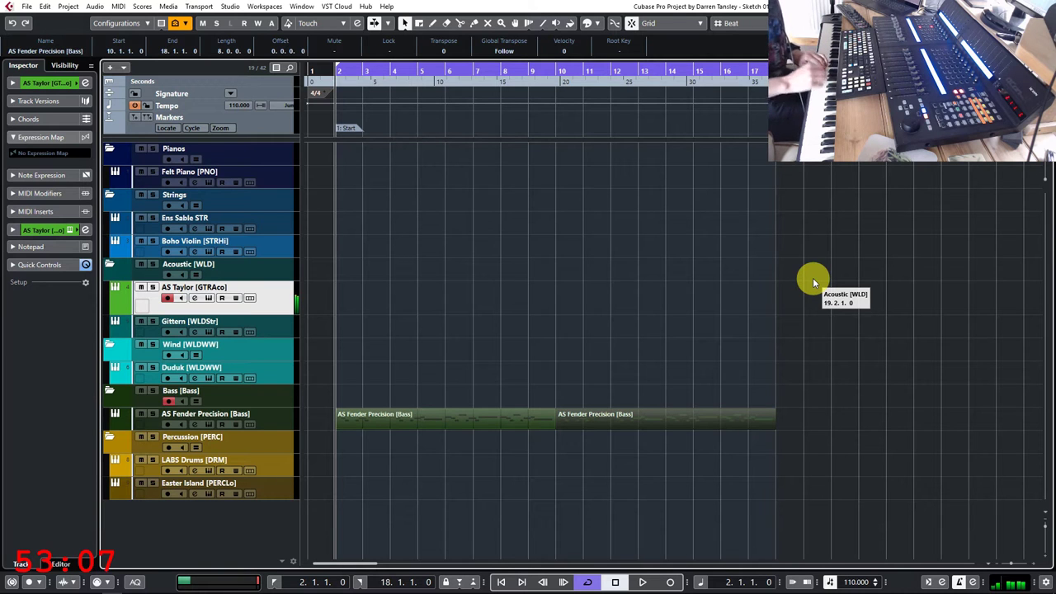
key("space")
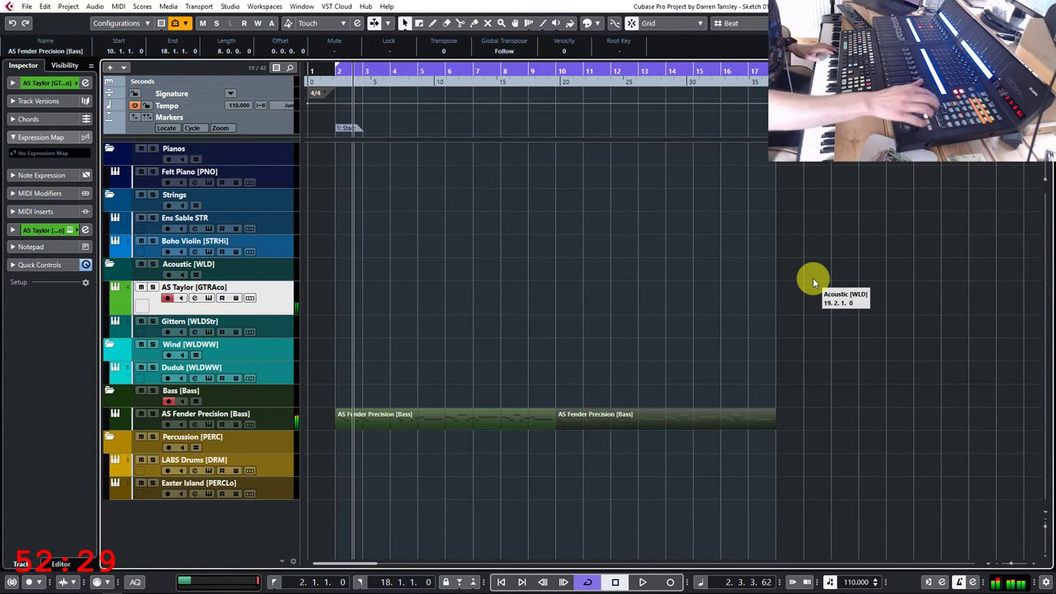
left_click(278, 467)
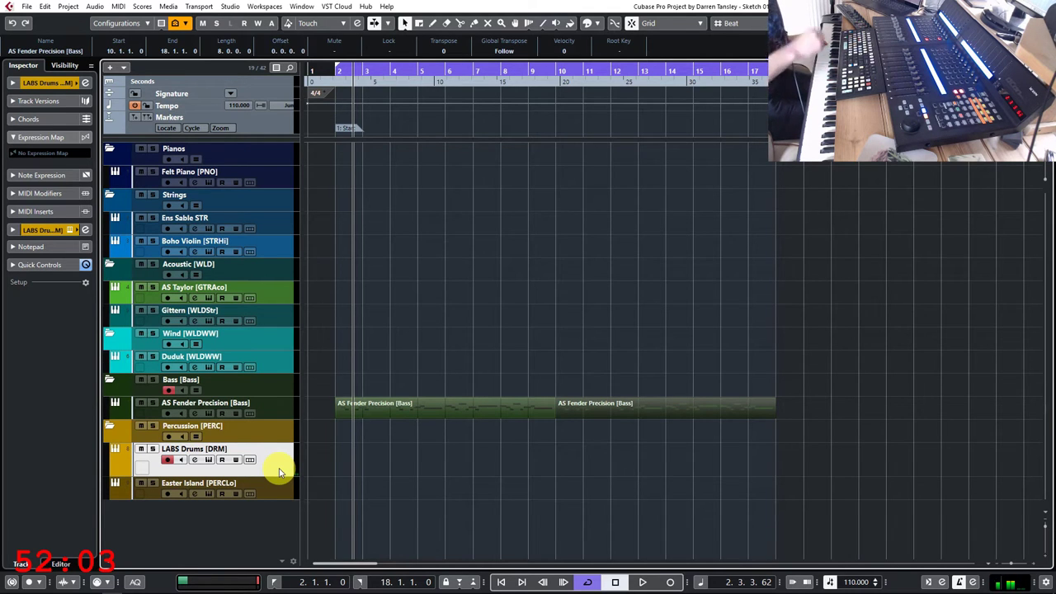
Check the LABS Drums instrument, then start recording drums from bar 2 on its track
key("ctrl+e")
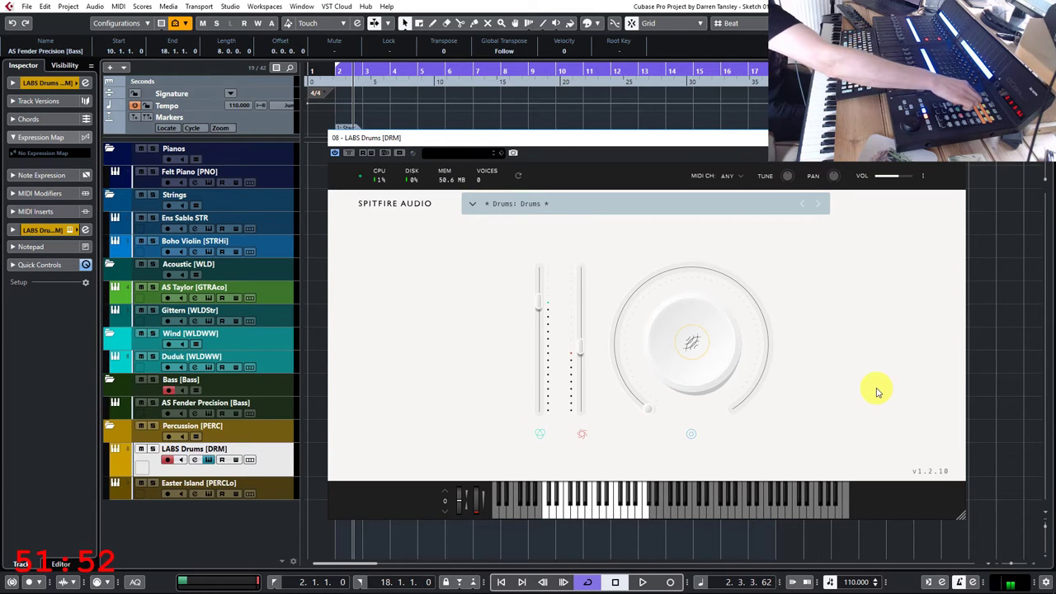
key("ctrl+w")
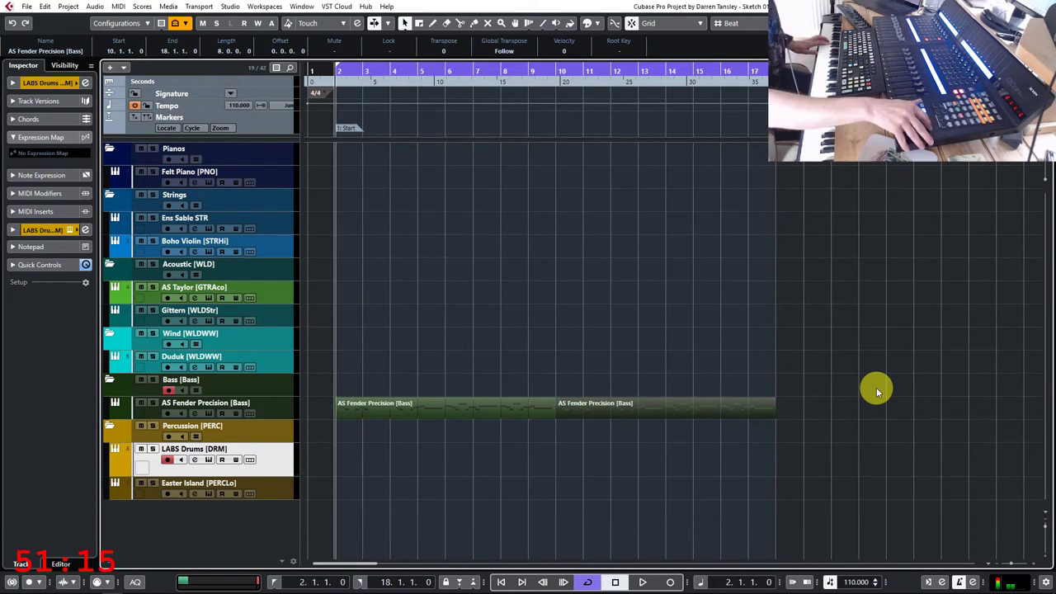
key("KP_Multiply")
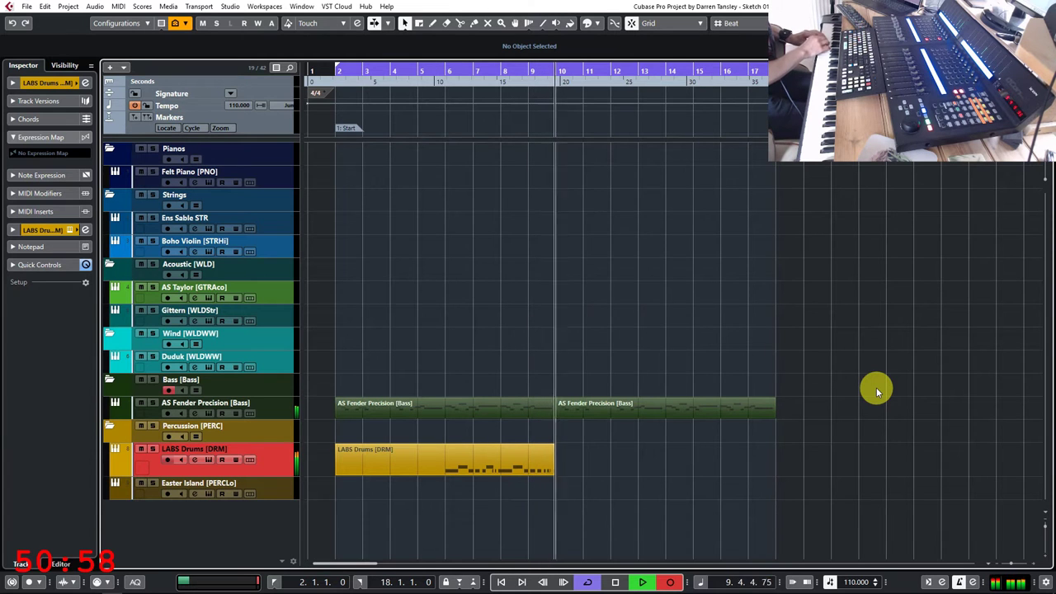
Discard the failed drum take and record a new drum pattern from bar 2
key("space")
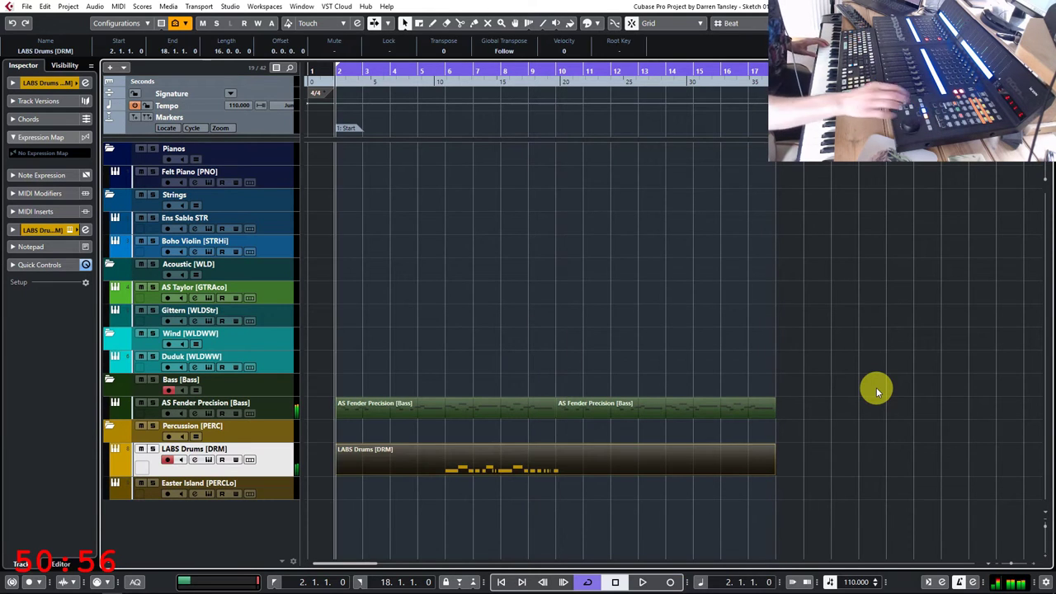
key("ctrl+z")
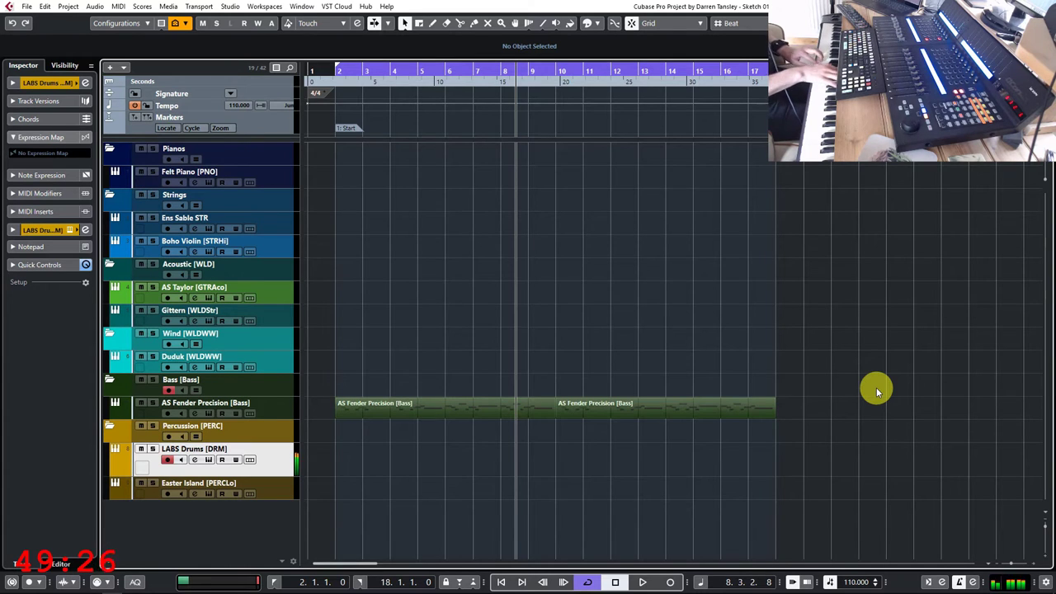
key("KP_Multiply")
key("ctrl+z")
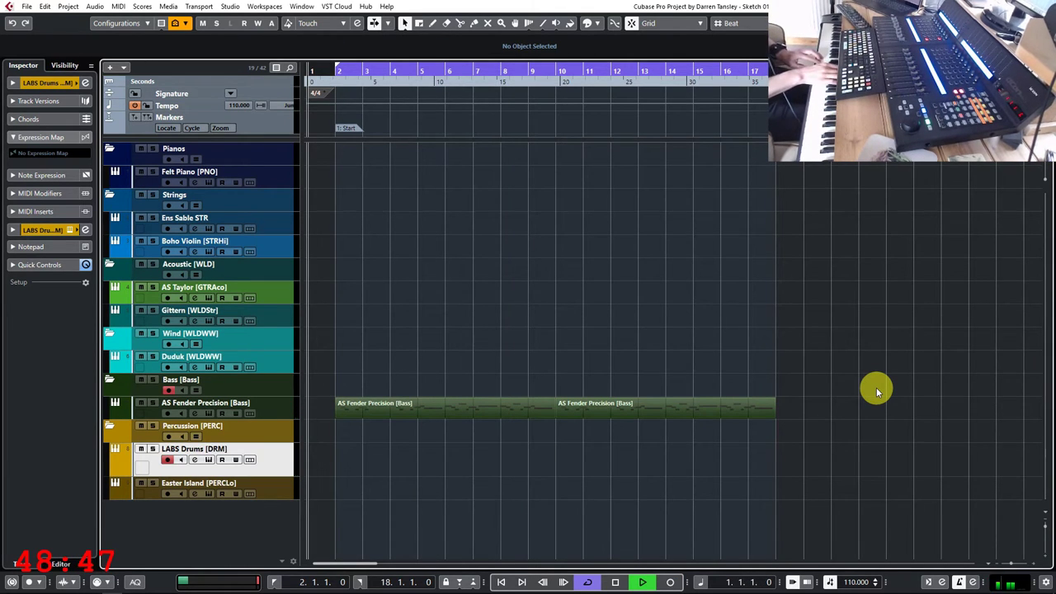
key("space")
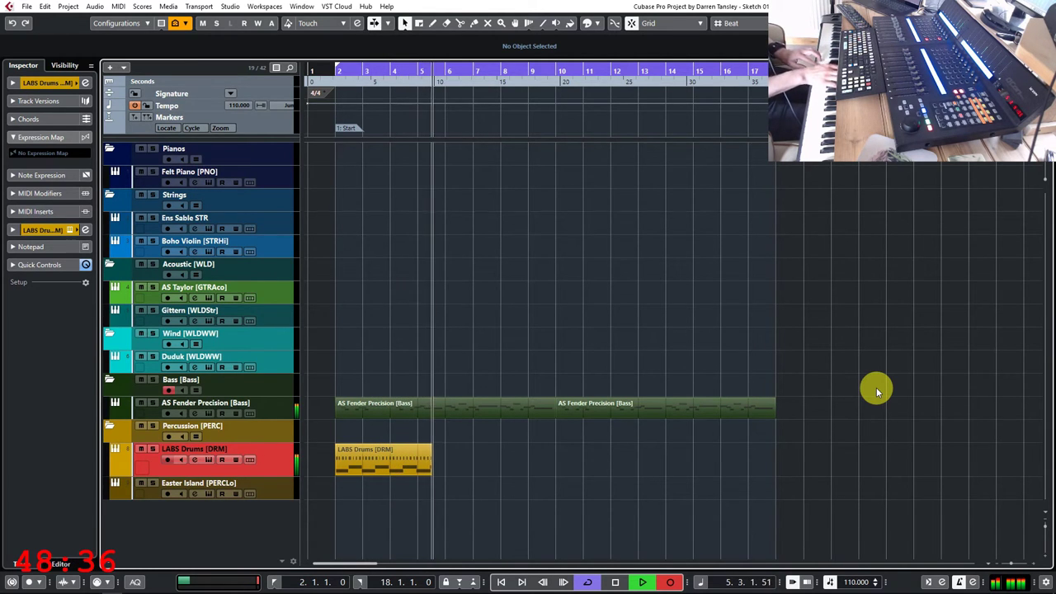
key("space")
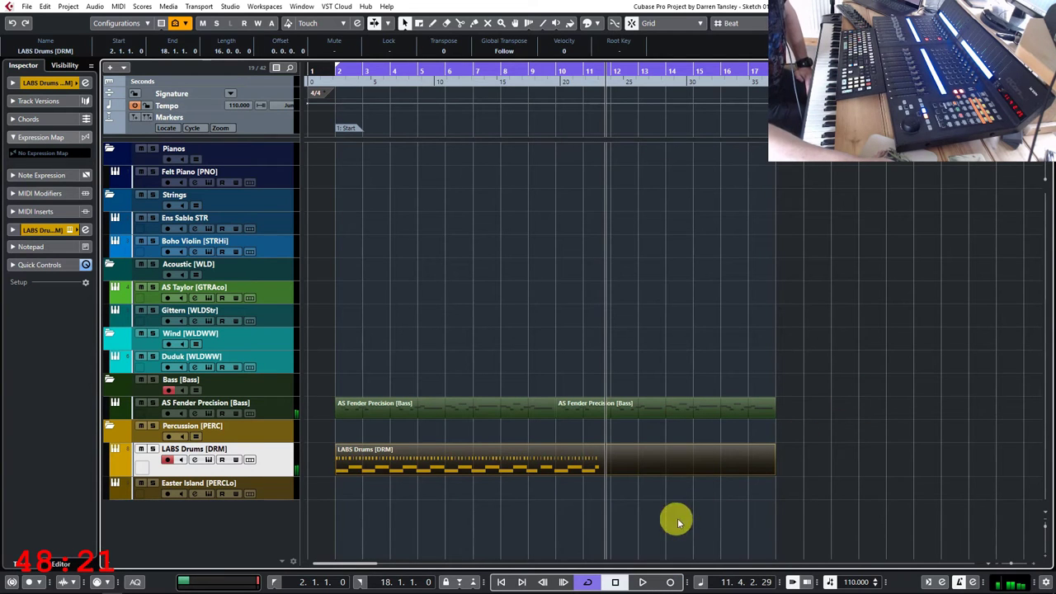
Split the drum part at bar 10 and erase the overflow beyond it
right_click(678, 521)
left_click(731, 514)
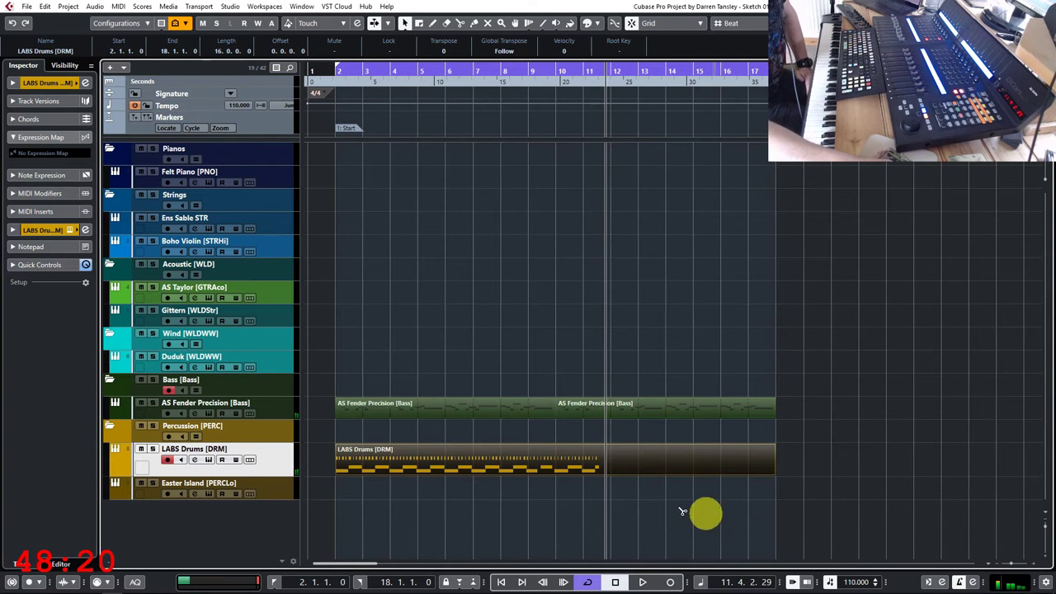
left_click(554, 469)
right_click(641, 520)
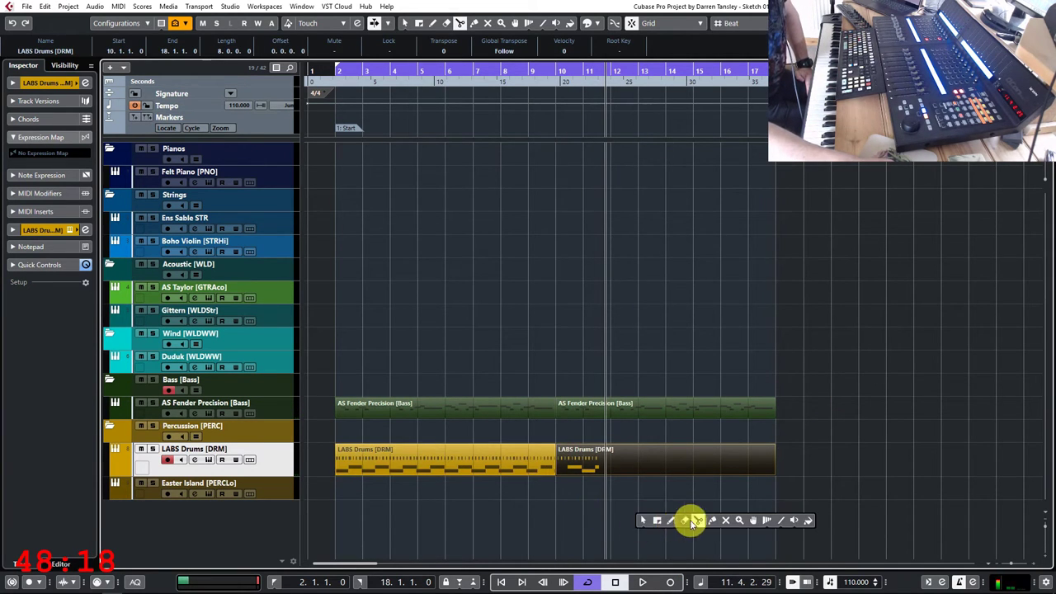
left_click(684, 519)
left_click(665, 460)
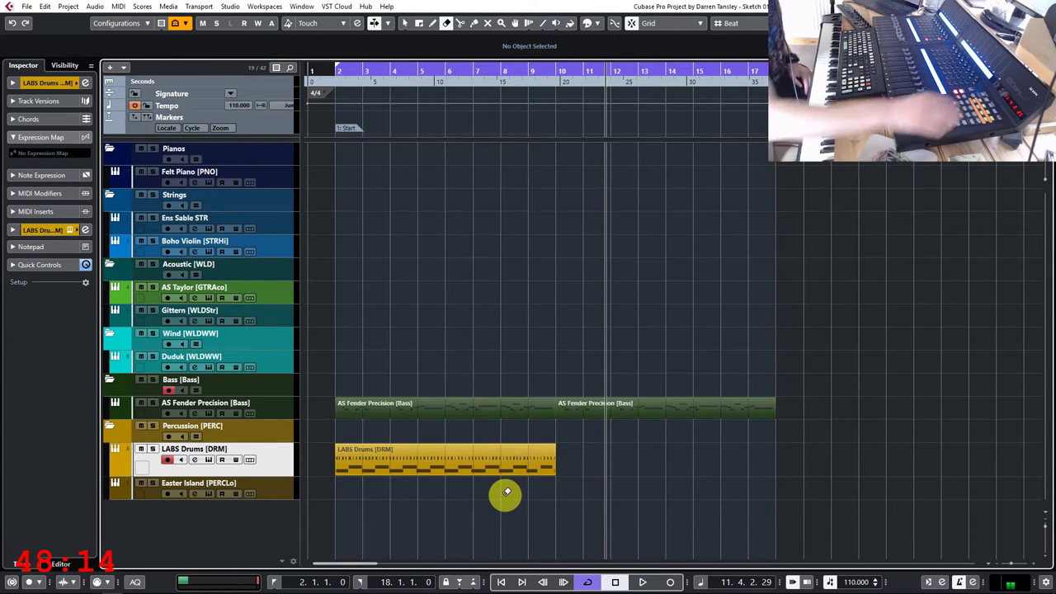
Erase the last C1 kick note after bar 8 in the Key Editor, then close the editor
key("ctrl+e")
key("ctrl+e")
key("ctrl+e")
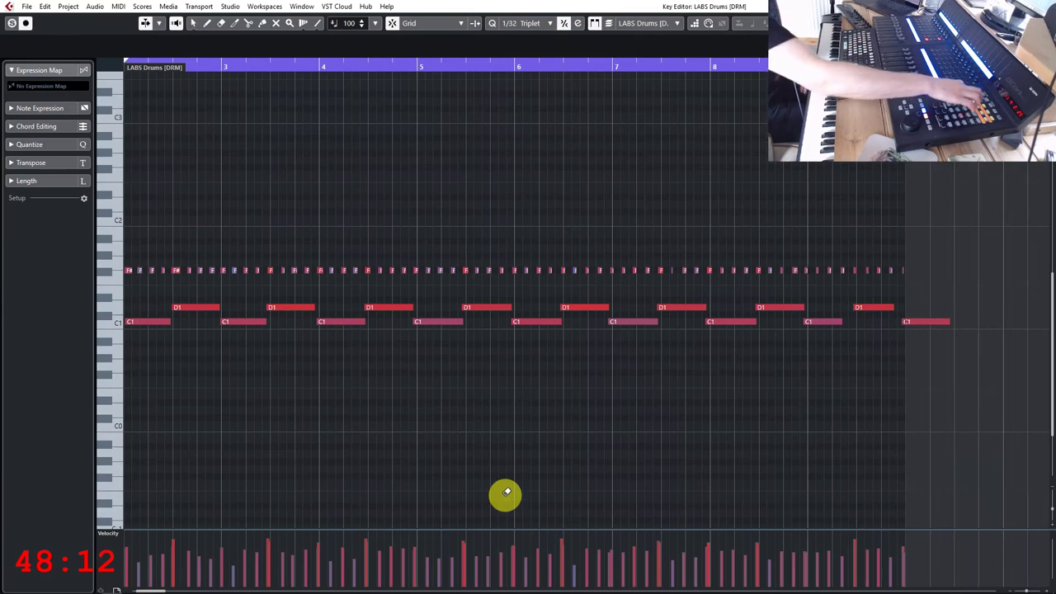
right_click(964, 429)
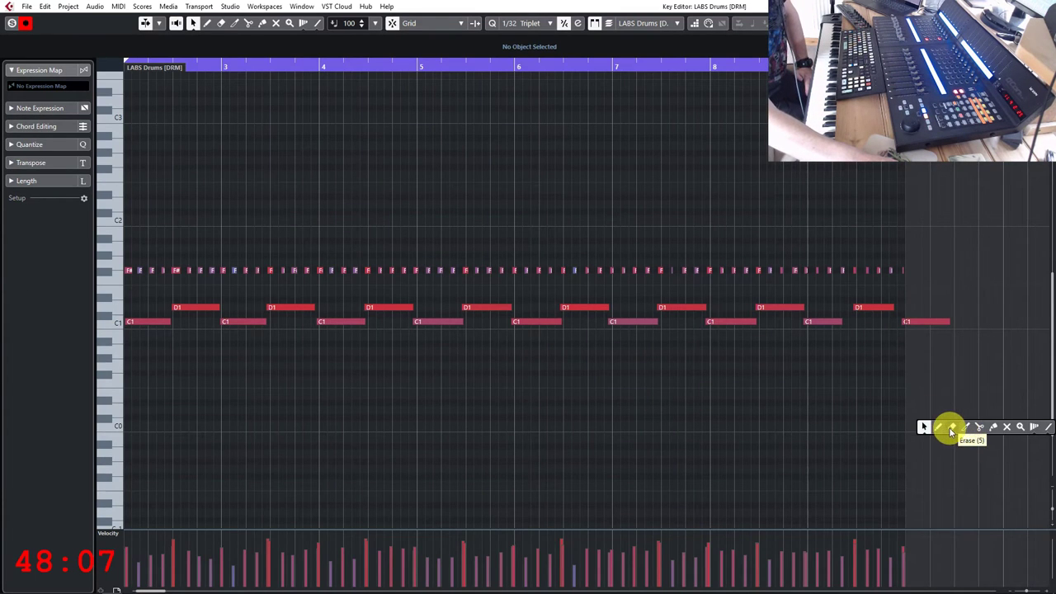
left_click(949, 427)
left_click(926, 321)
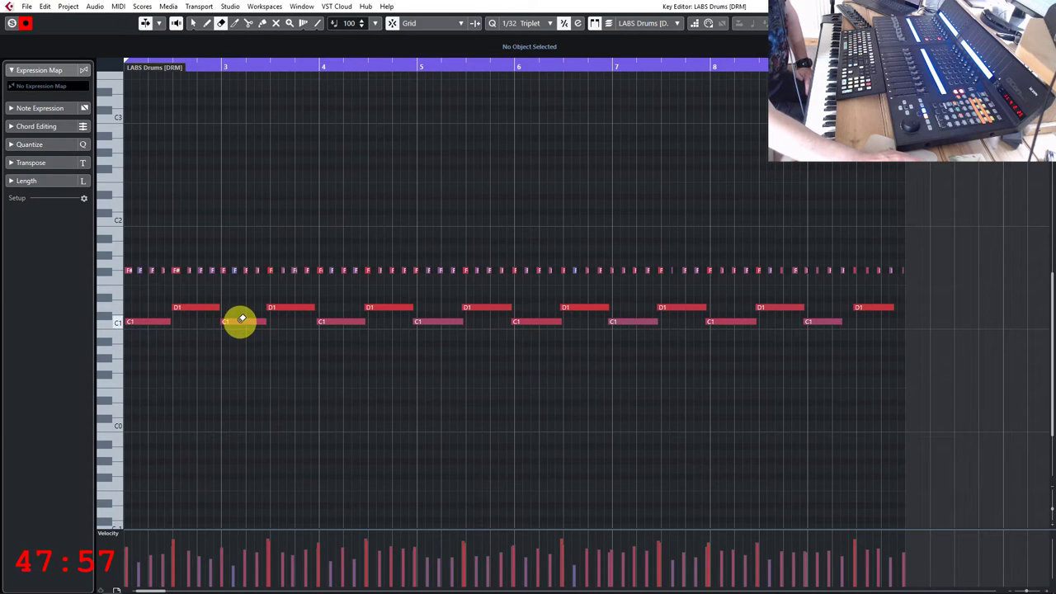
right_click(273, 361)
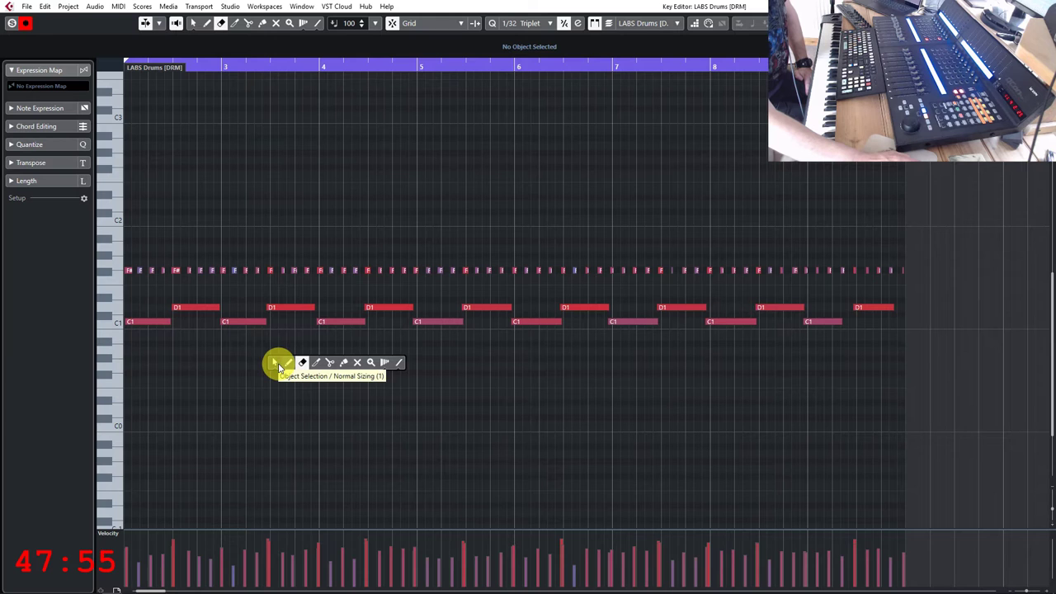
left_click(278, 363)
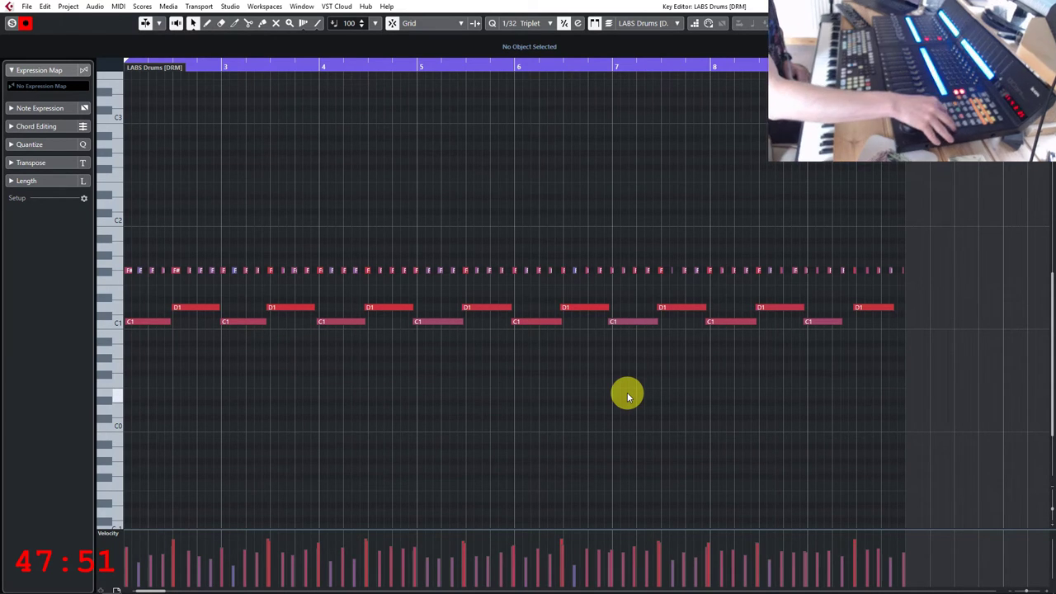
key("Escape")
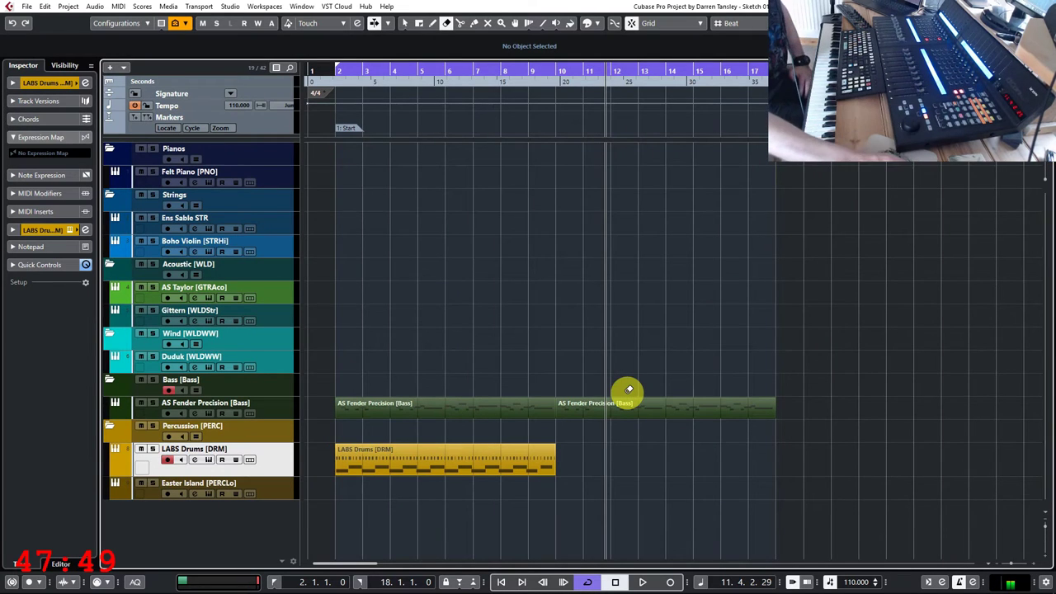
Duplicate the LABS Drums part to fill bars 10–18, return to bar 2, and select Boho Violin
right_click(643, 474)
left_click(642, 473)
left_click(527, 467)
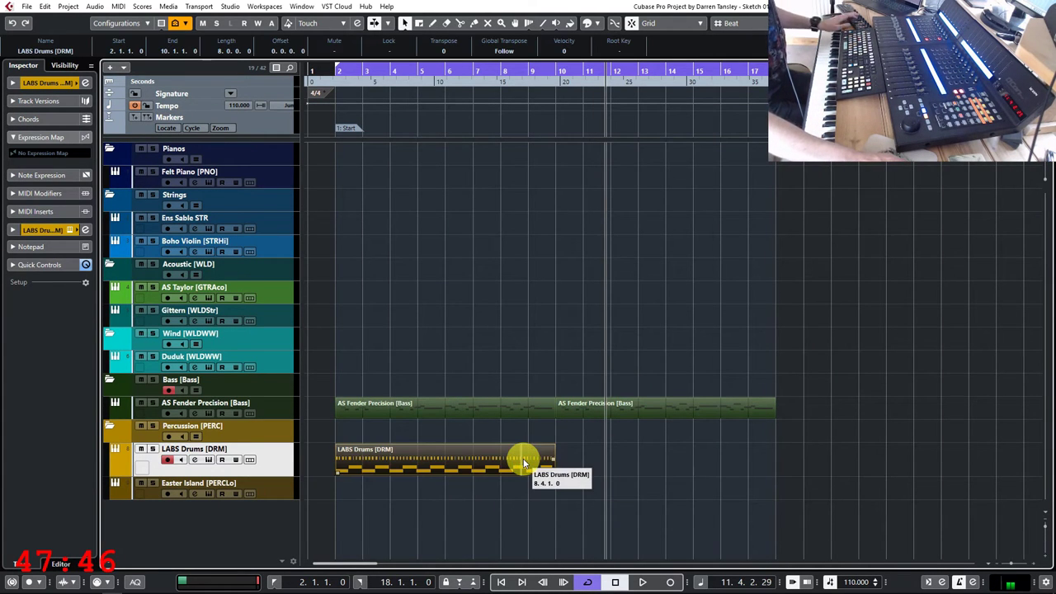
key("ctrl+d")
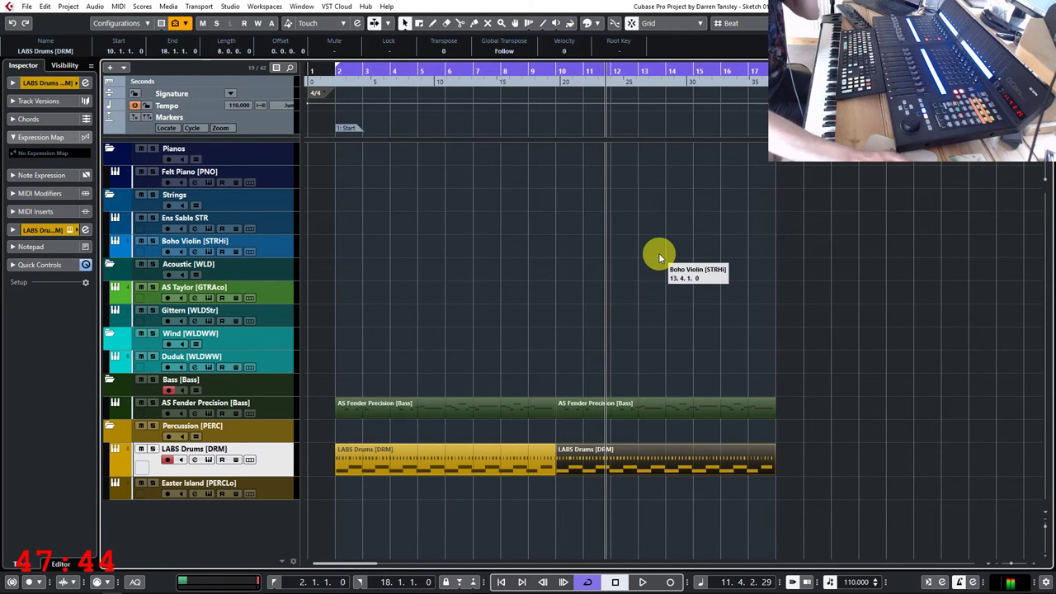
key("KP_1")
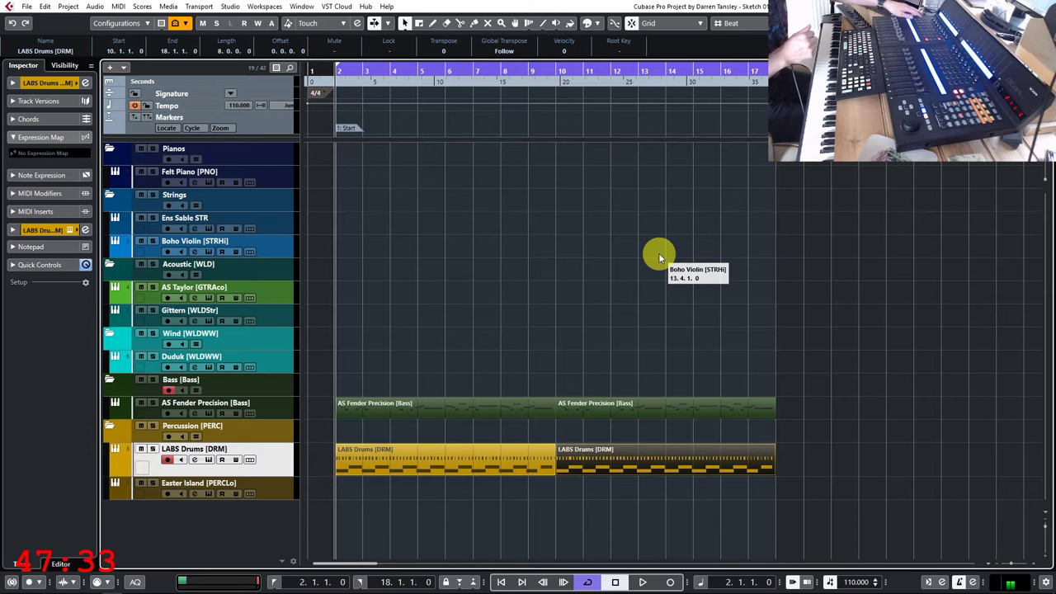
left_click(659, 252)
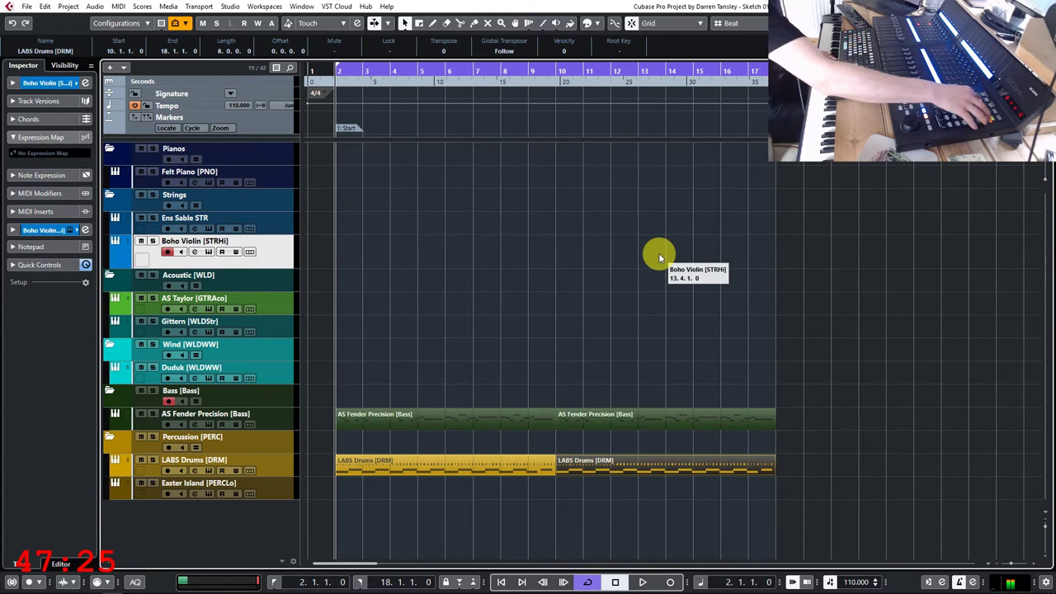
key("ctrl+e")
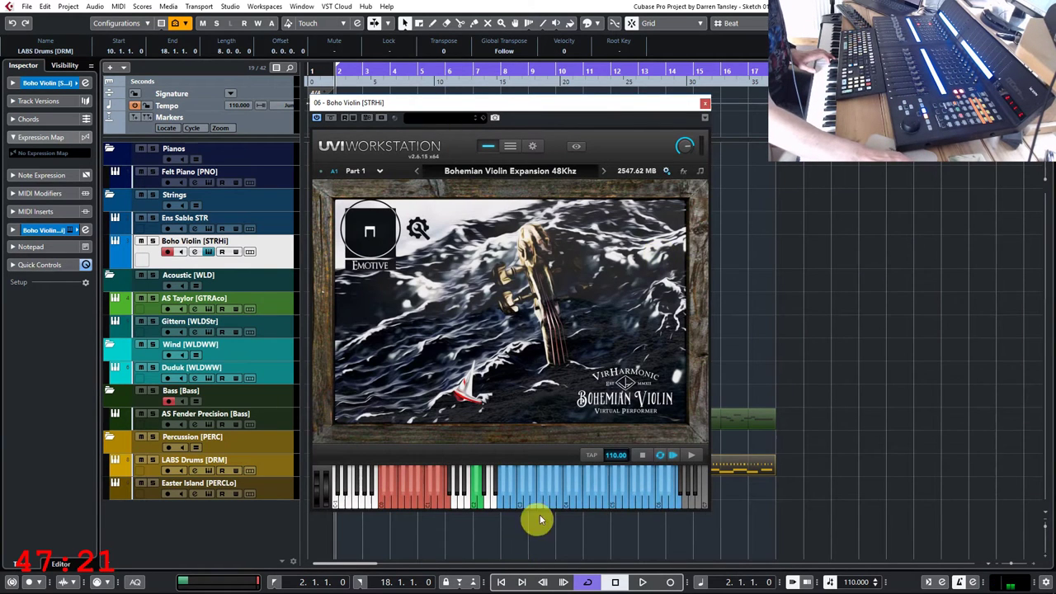
left_click(546, 503)
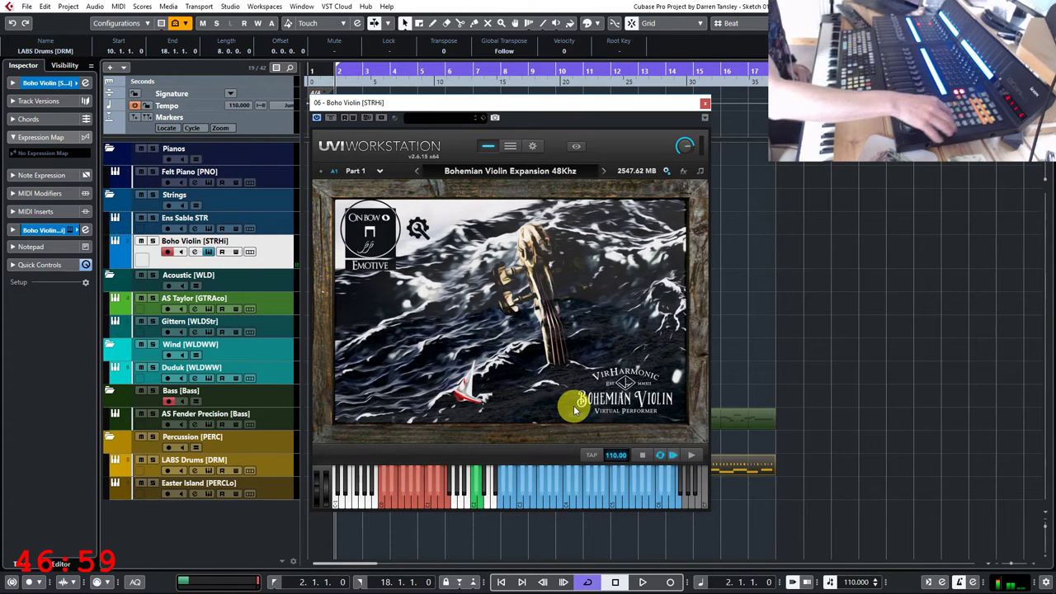
key("Escape")
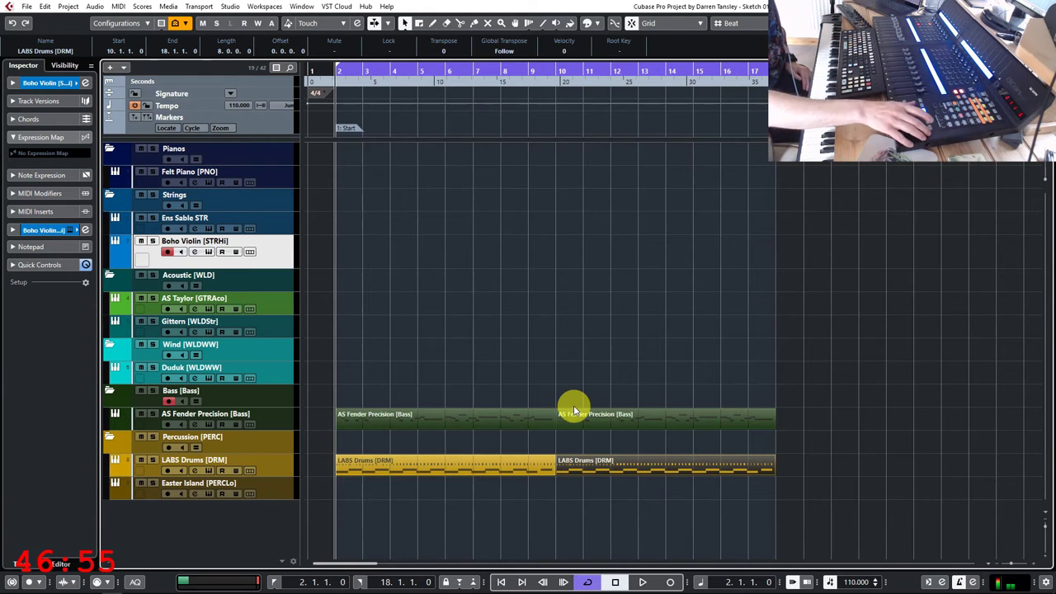
Play along on violin, stop, and capture the melody via Retrospective Record as a bars 1–18 part
key("space")
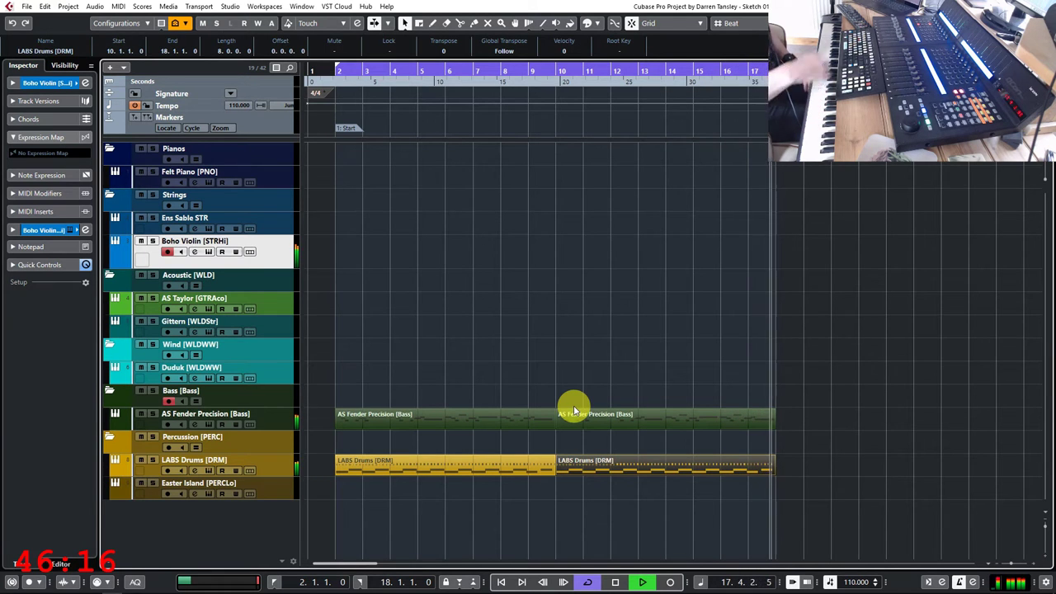
key("space")
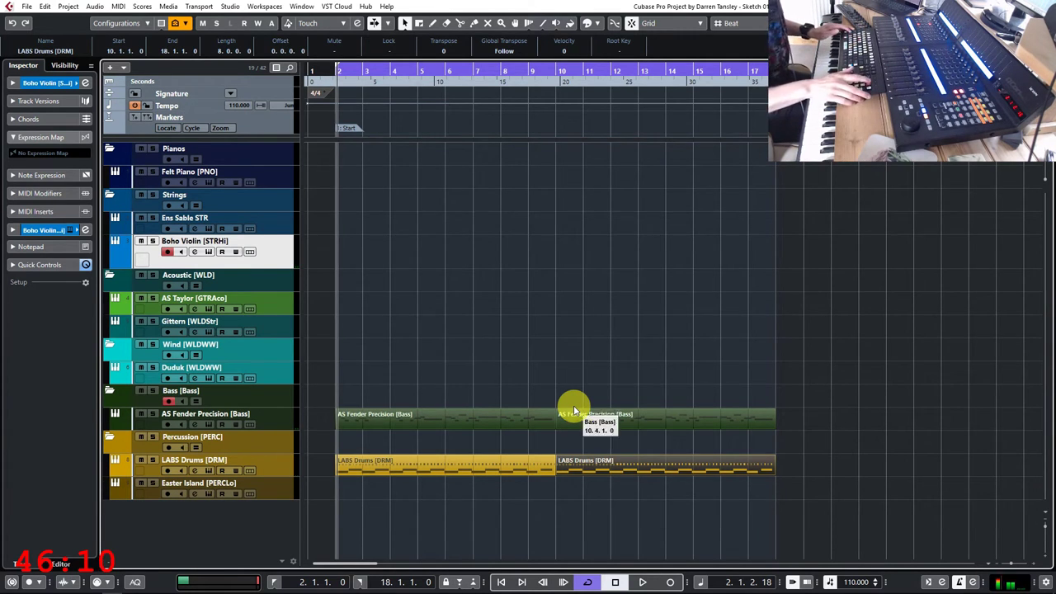
key("shift+KP_Multiply")
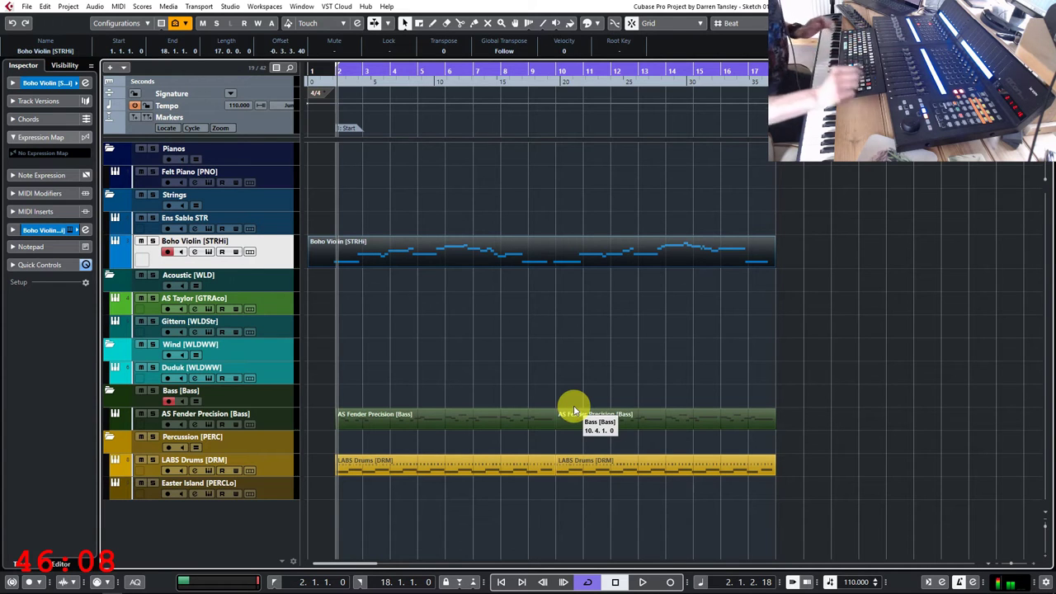
Play the arrangement from the start and make Duduk [WLDWW] the active track
key("space")
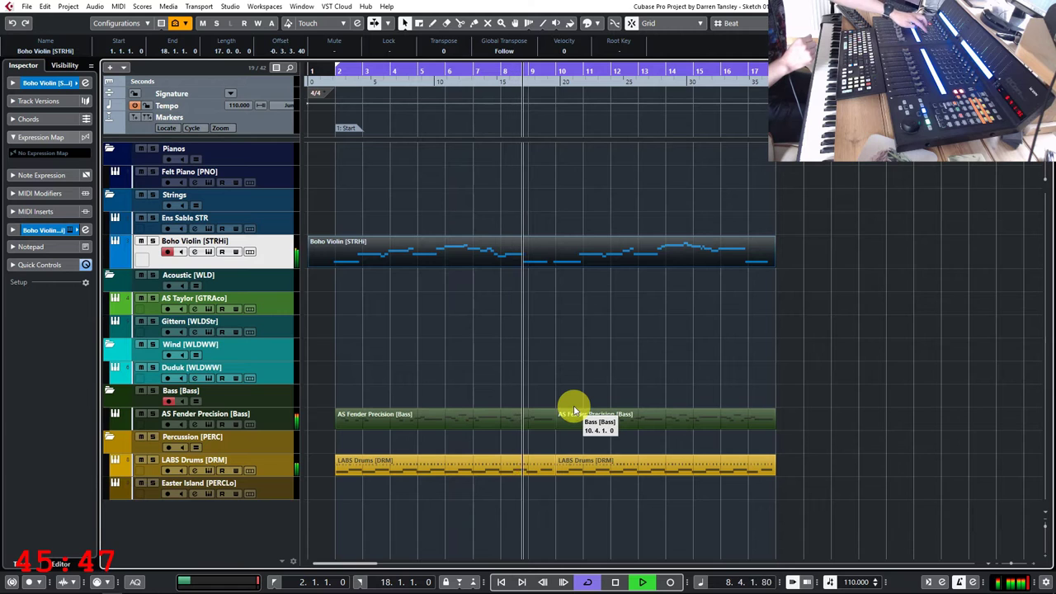
key("Down")
key("Down")
key("Down")
key("Down")
key("Down")
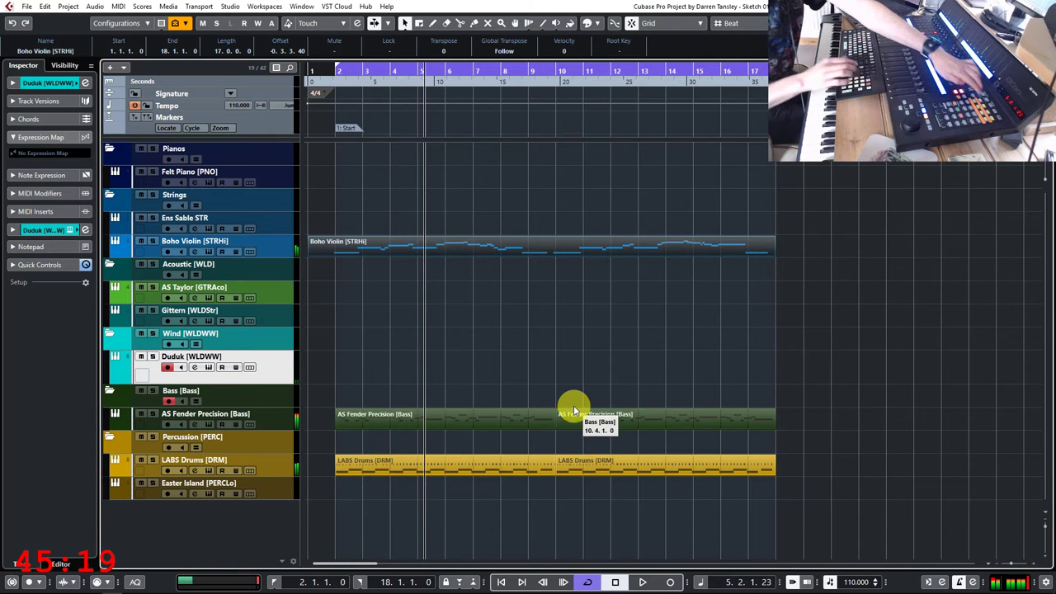
key("space")
key("Return")
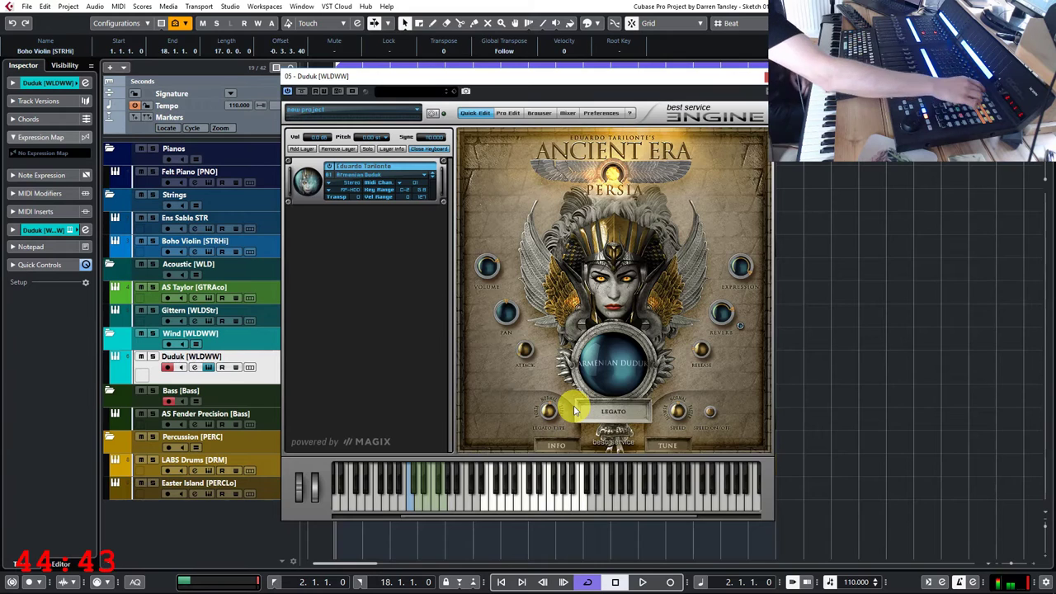
key("Escape")
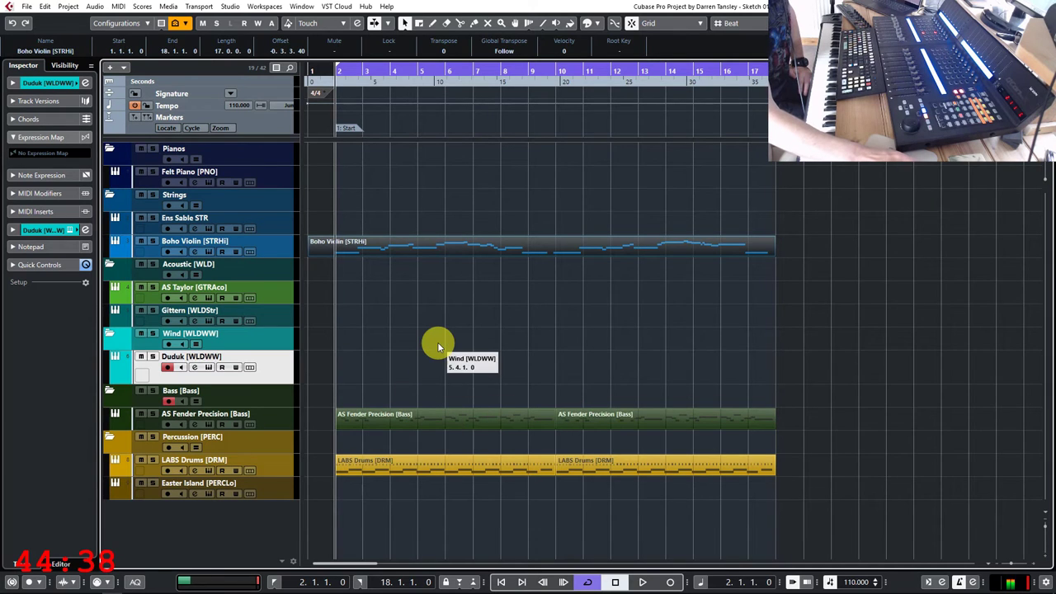
Select the Easter Island [PERCLo] track, then open and close its Kontakt Easter Island Hits instrument
left_click(284, 492)
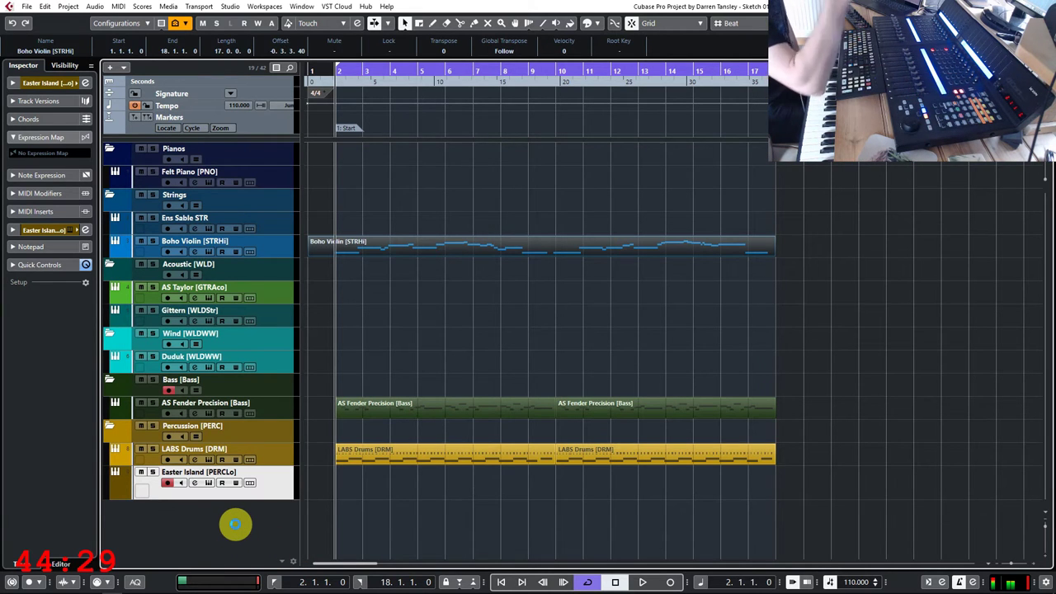
key("Return")
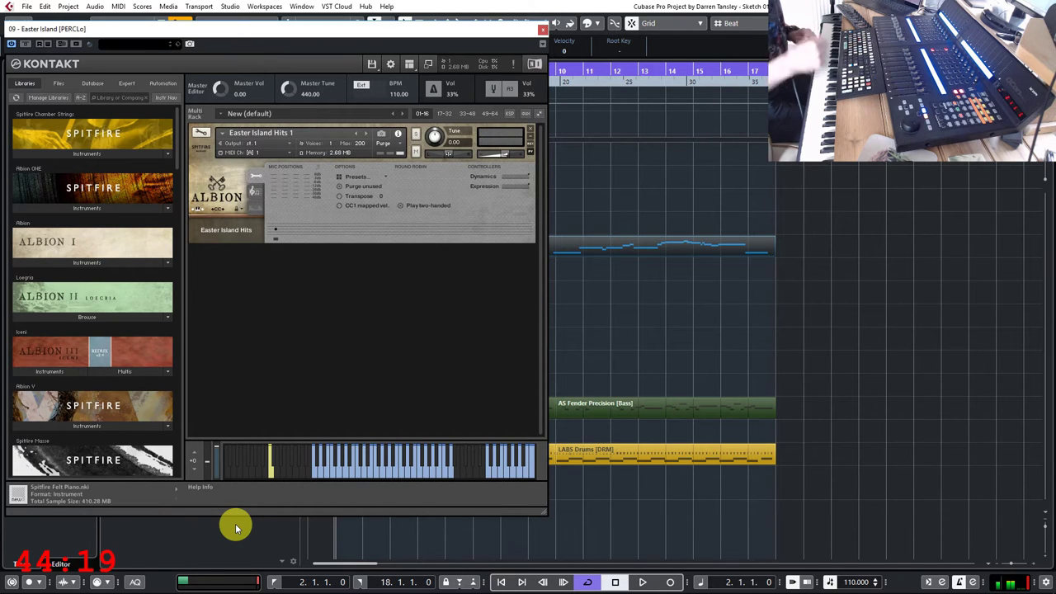
left_click(542, 32)
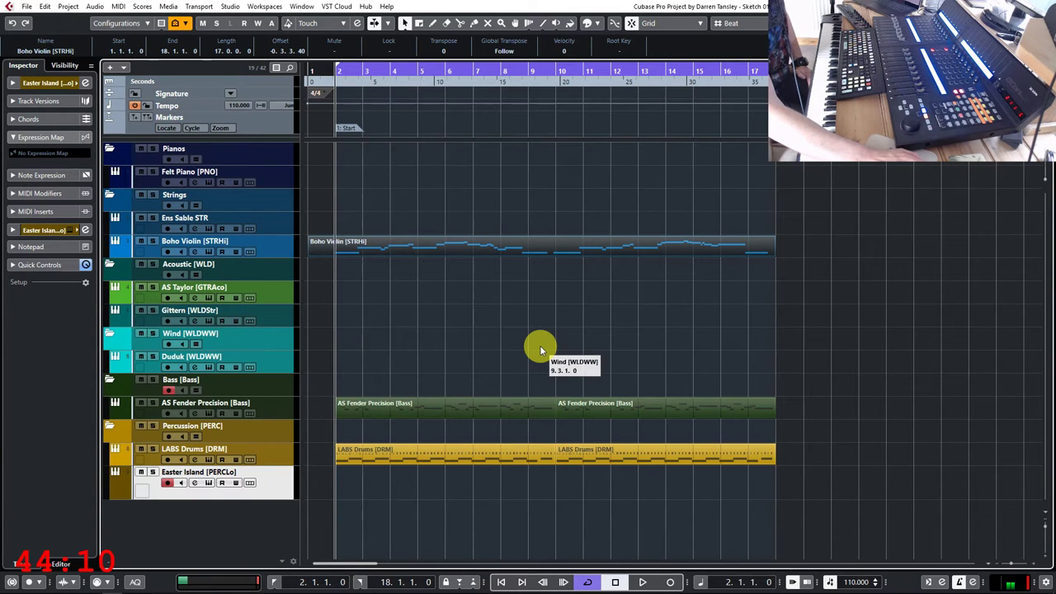
Select the Ens Sable STR track and close its Kontakt Spitfire Chamber Strings window
left_click(286, 222)
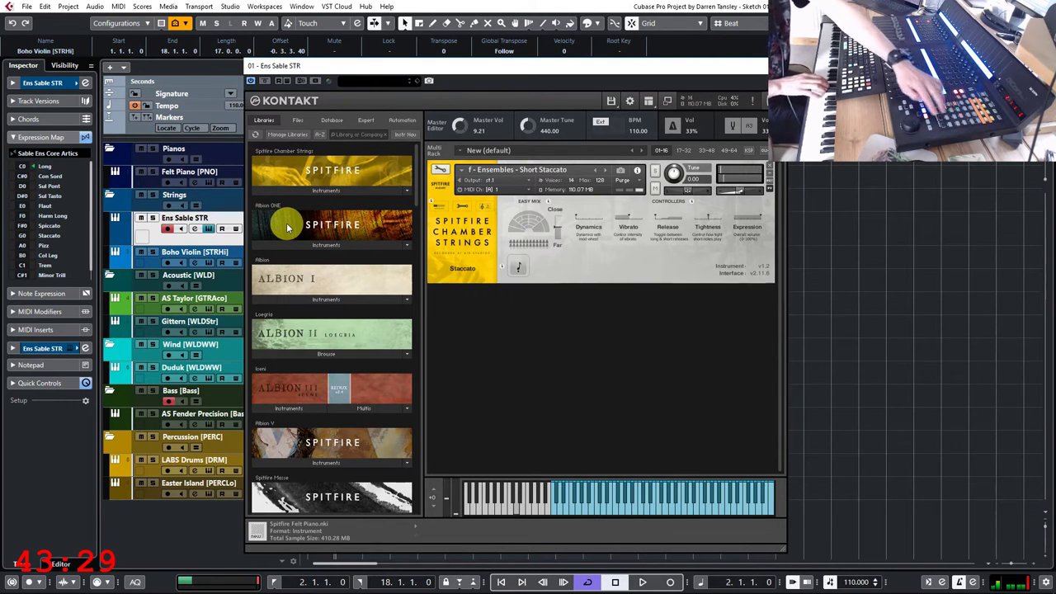
key("Escape")
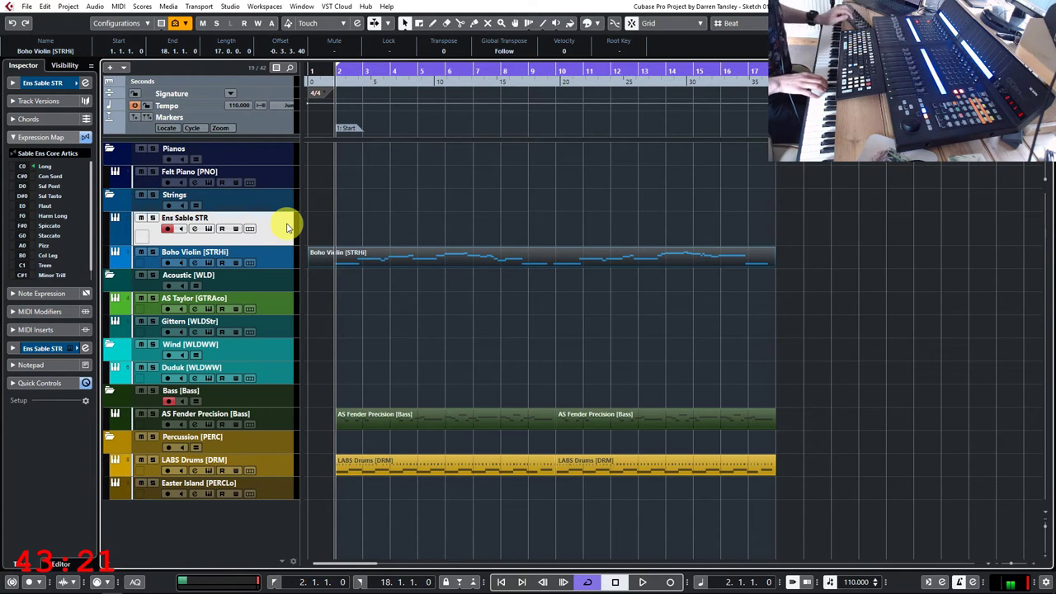
key("space")
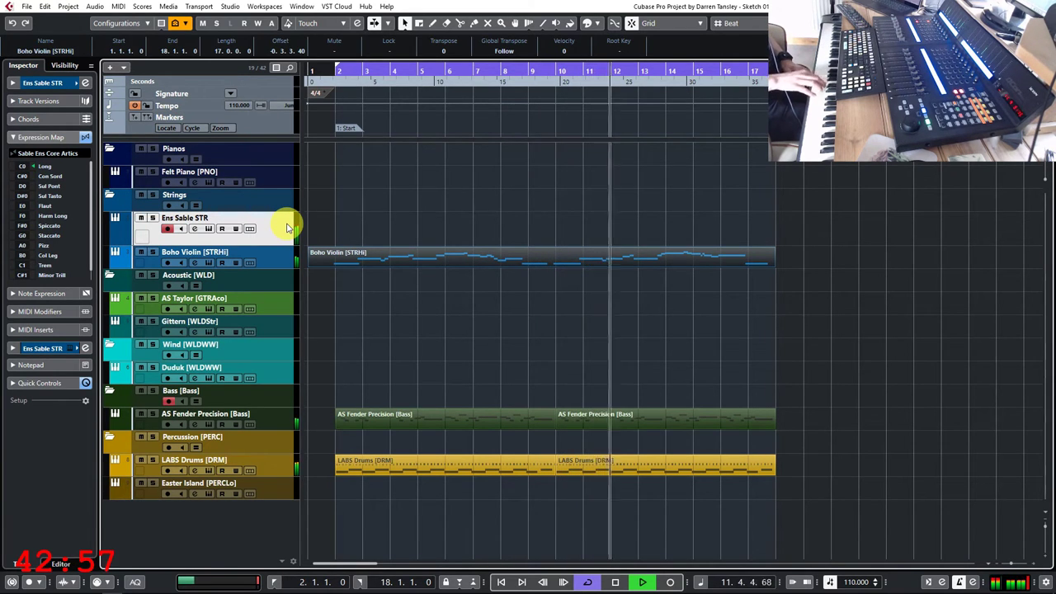
key("space")
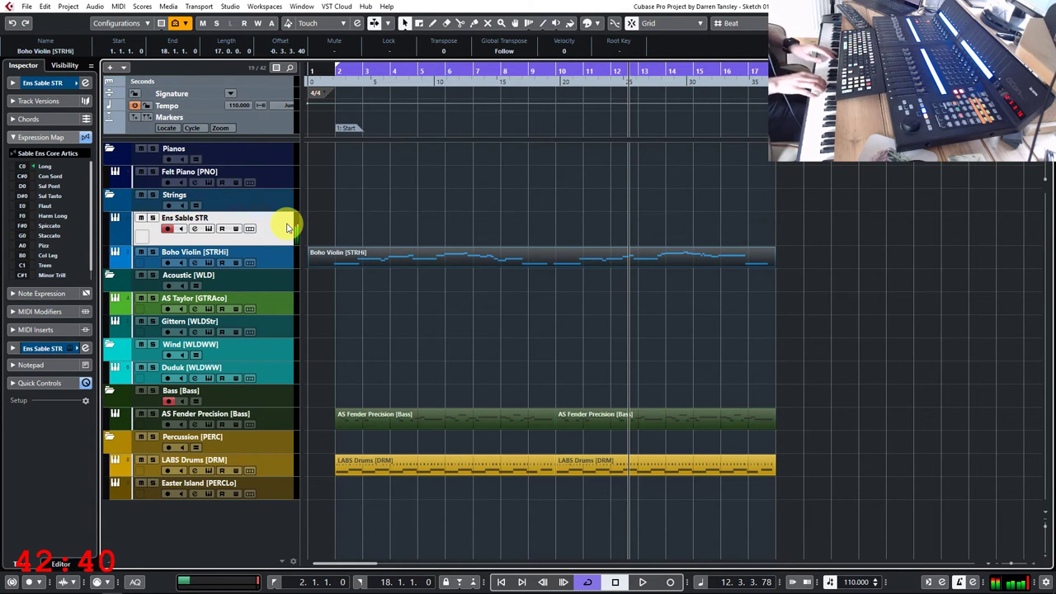
key("KP_Multiply")
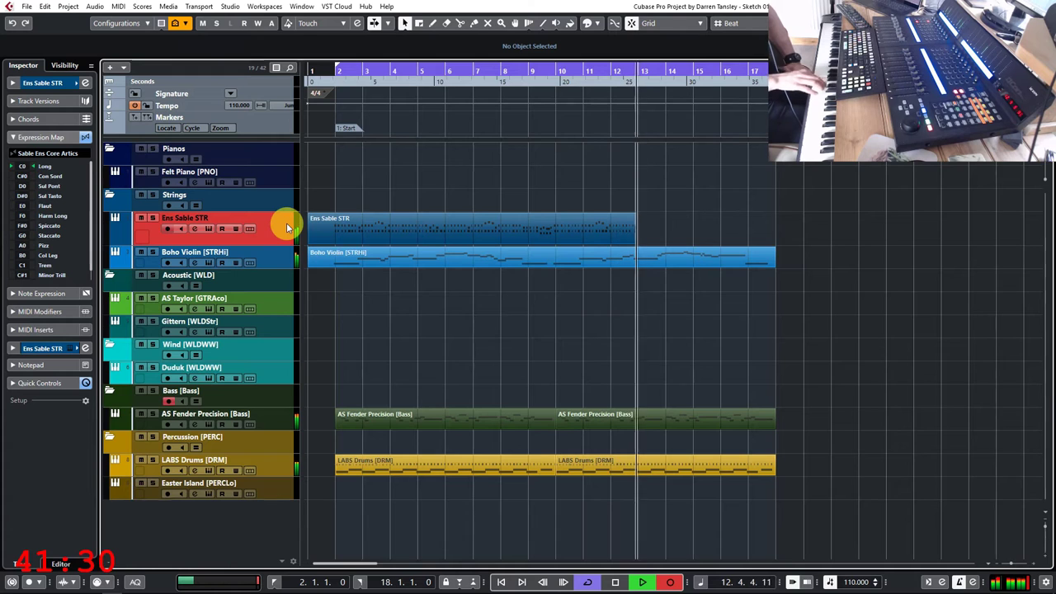
key("space")
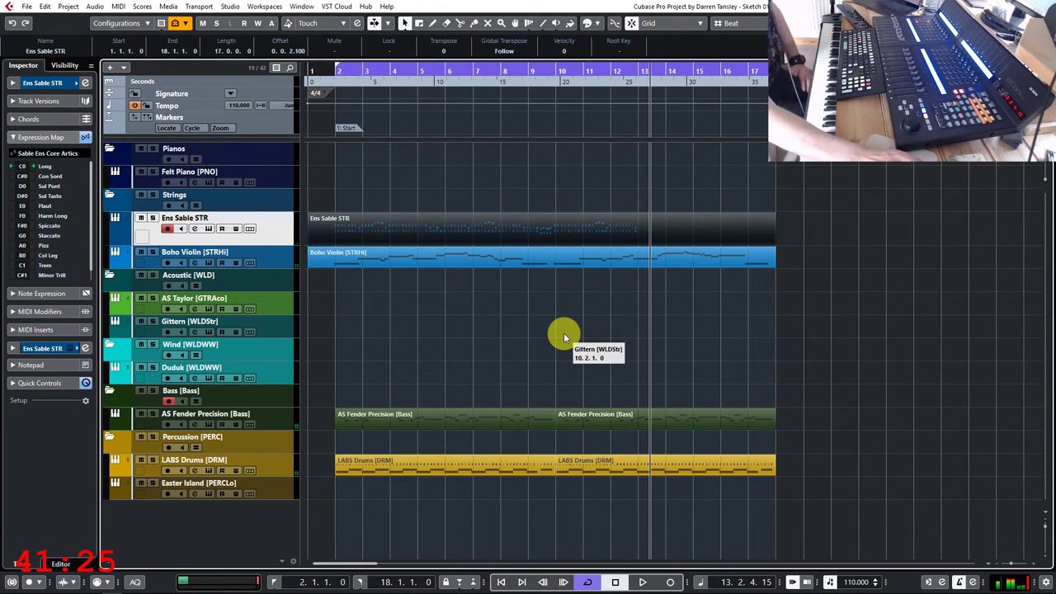
key("Delete")
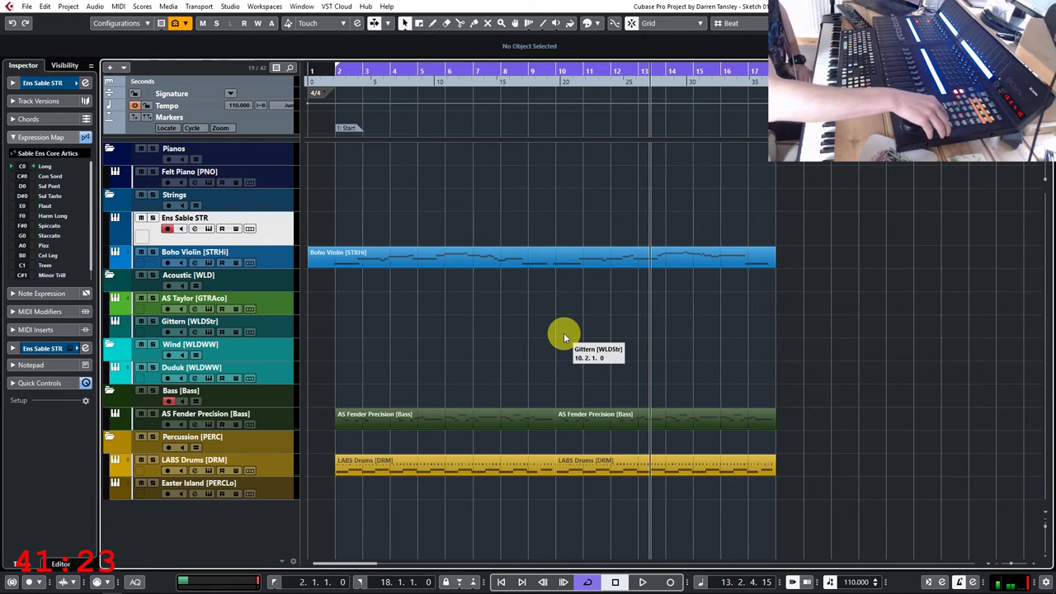
key("KP_1")
With playback running, turn Cycle off and delete the unwanted Ens Sable STR take
key("space")
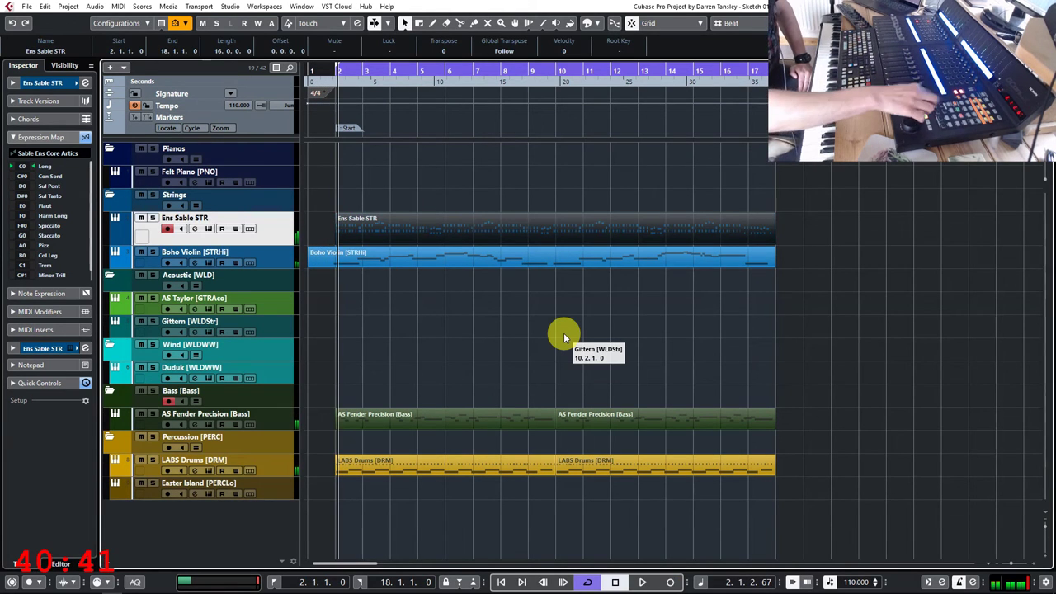
key("KP_Divide")
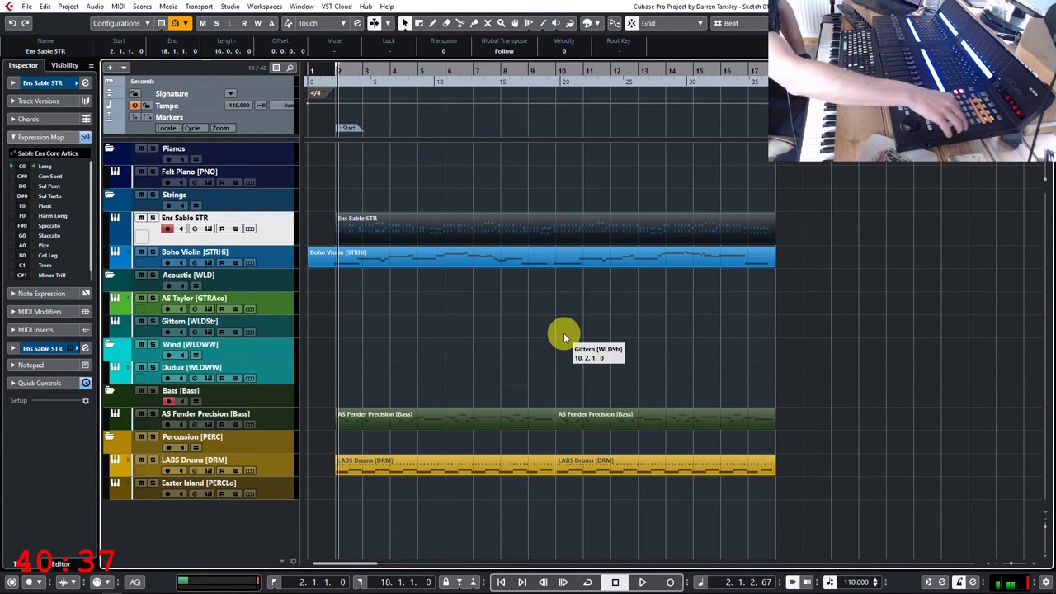
key("Delete")
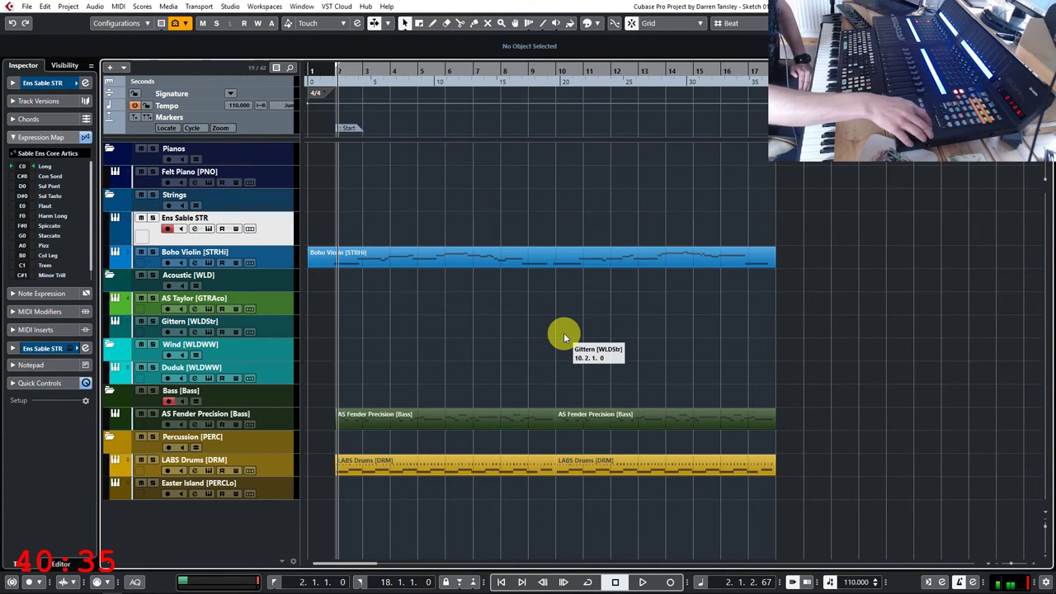
Record a new Ens Sable STR strings take from the start, stopping near bar 19
key("Home")
key("space")
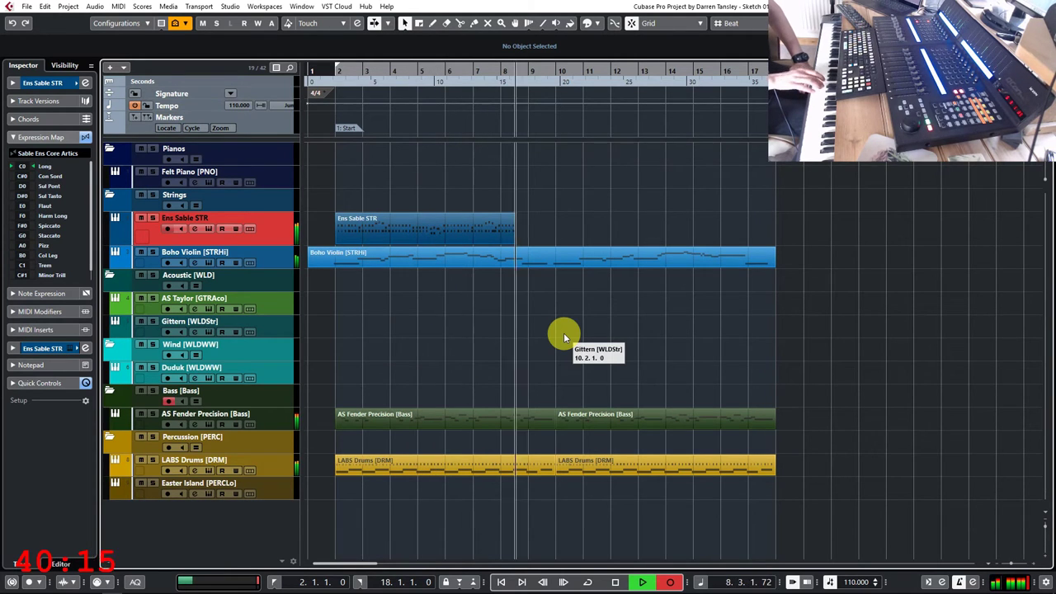
key("space")
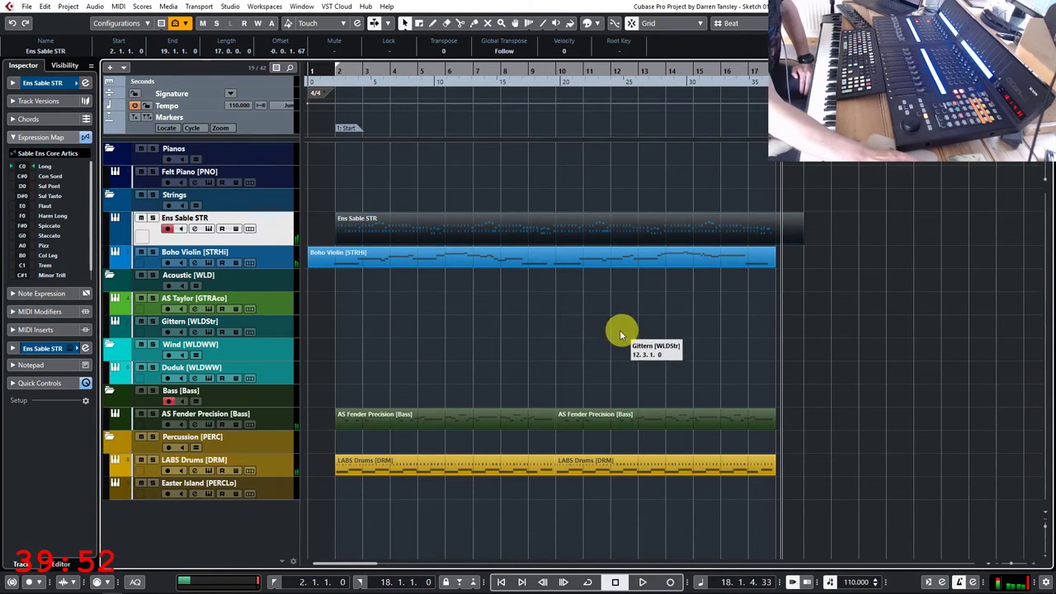
Split the Ens Sable STR part at bar 10 with Scissors and erase the second half
right_click(583, 302)
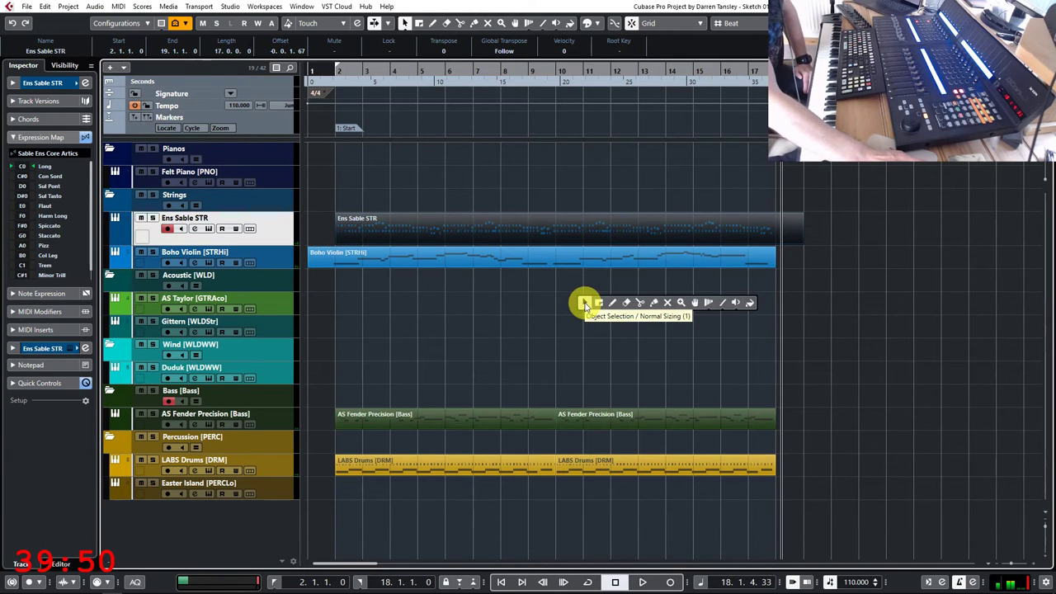
left_click(641, 310)
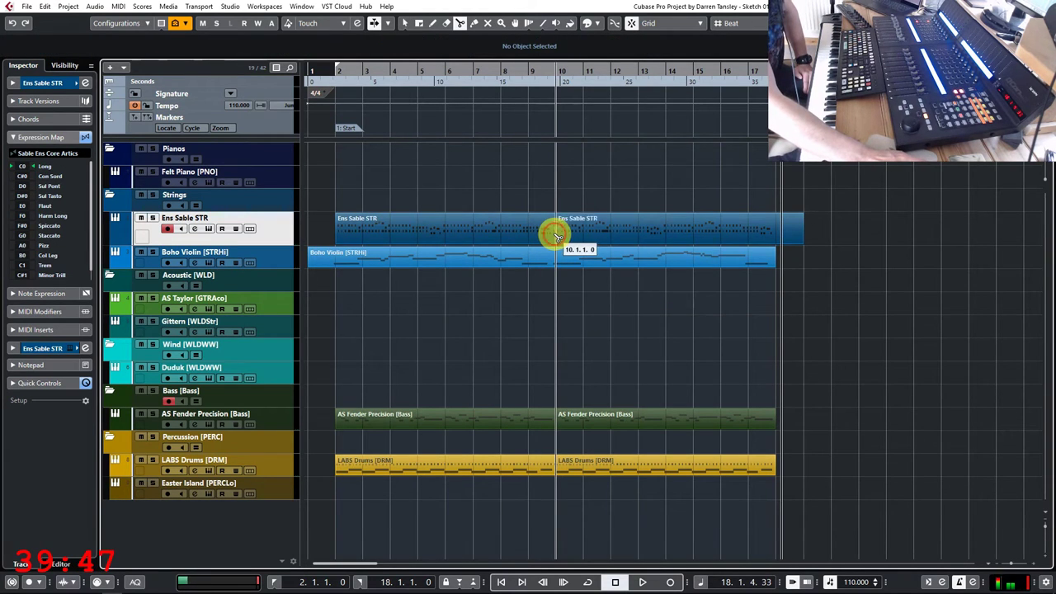
right_click(611, 333)
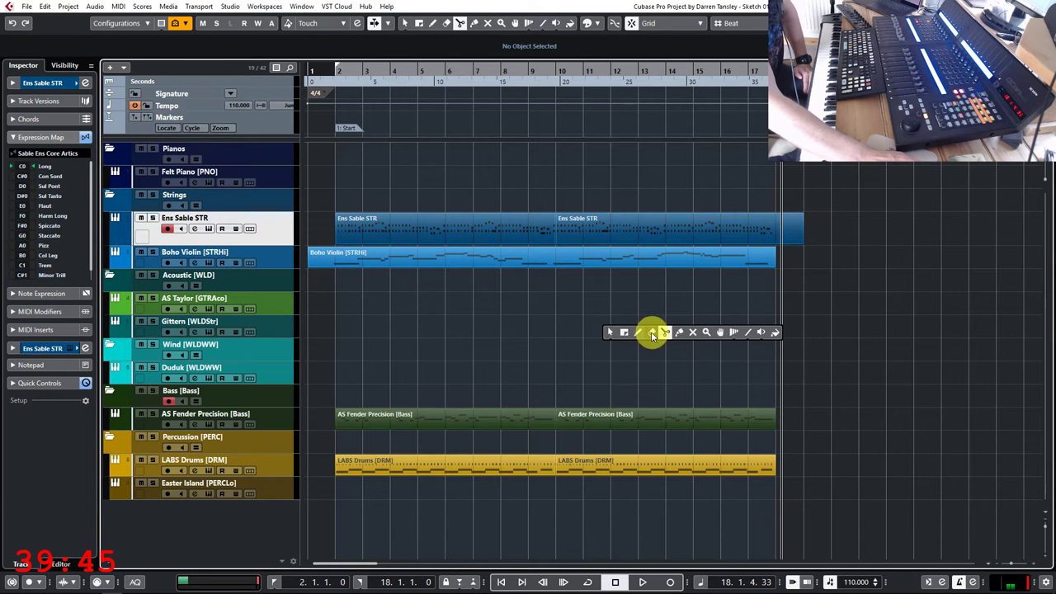
left_click(651, 333)
left_click(635, 231)
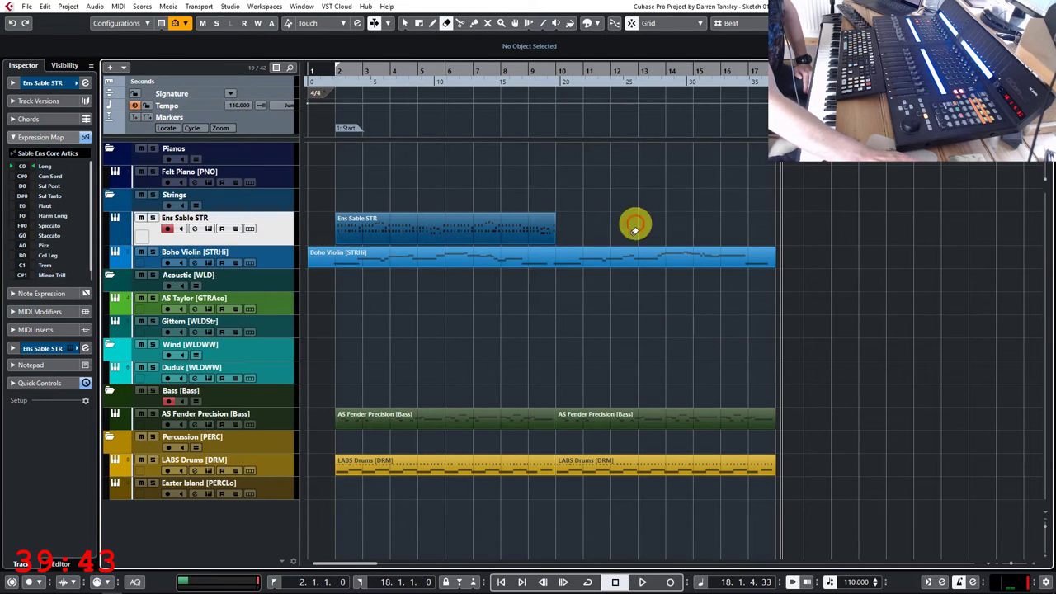
Duplicate the bar 2–10 strings part so a copy fills bars 10–18
right_click(483, 337)
left_click(475, 335)
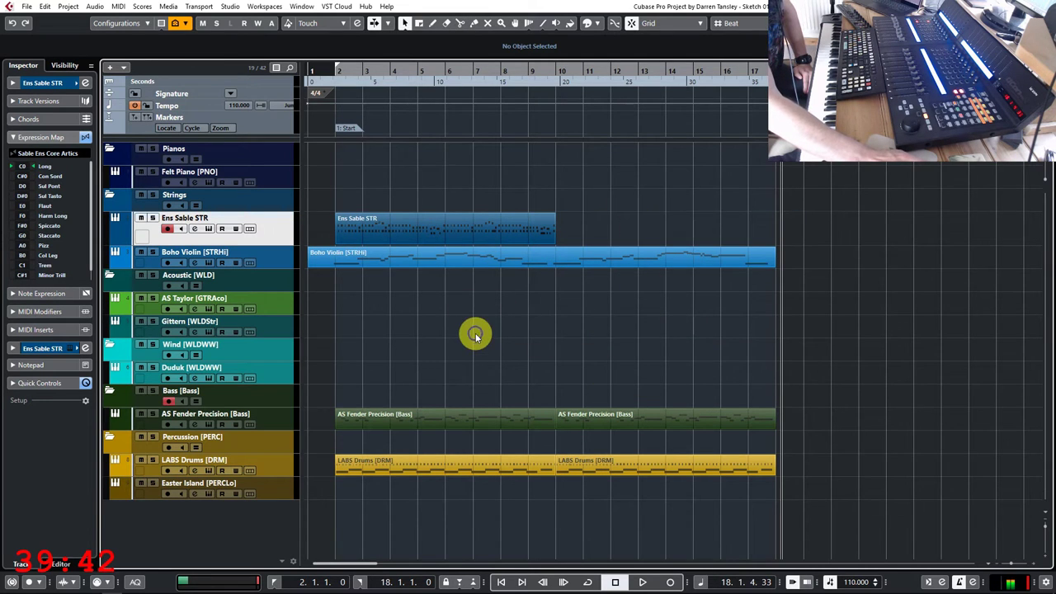
left_click(440, 238)
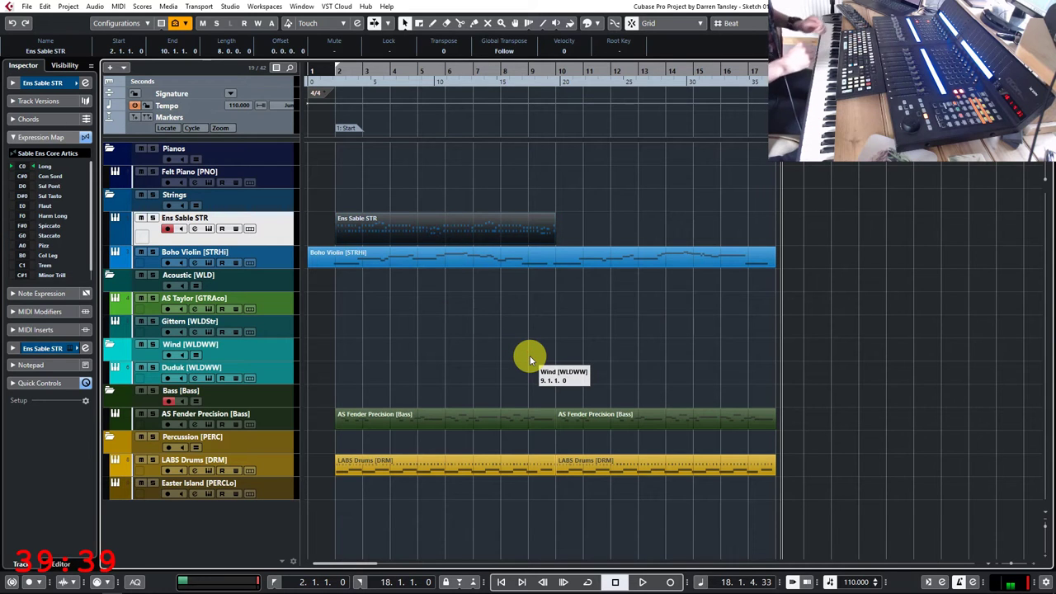
key("ctrl+d")
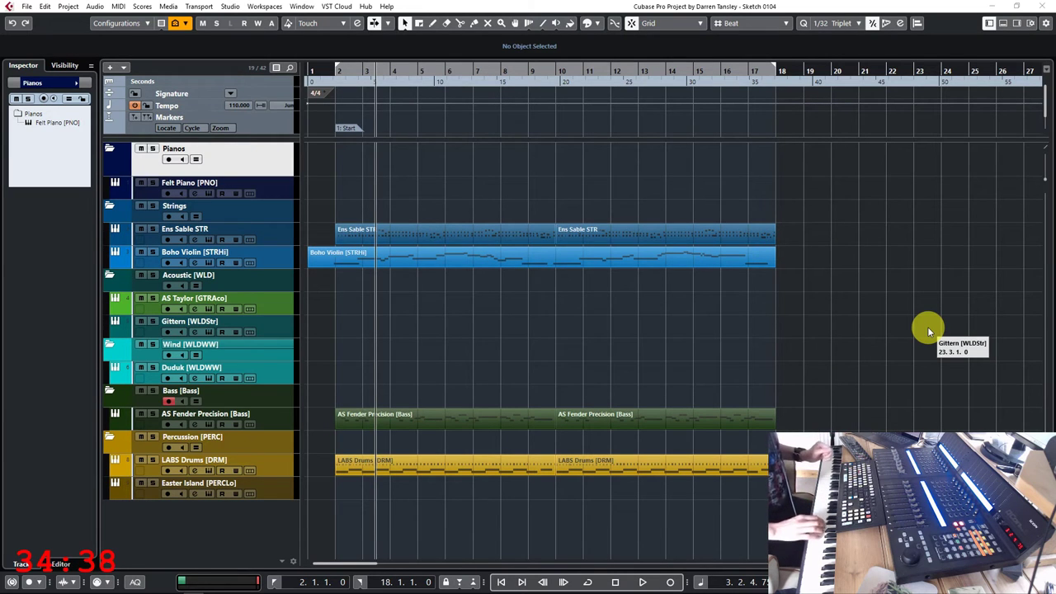
Stop, replay from the start, and begin recording while playback continues
key("space")
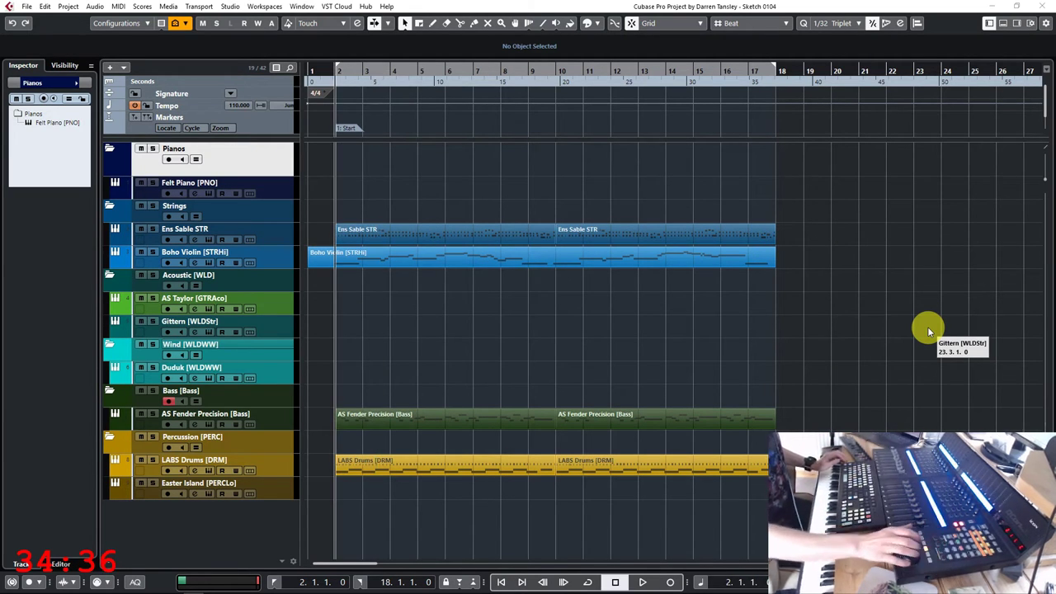
key("space")
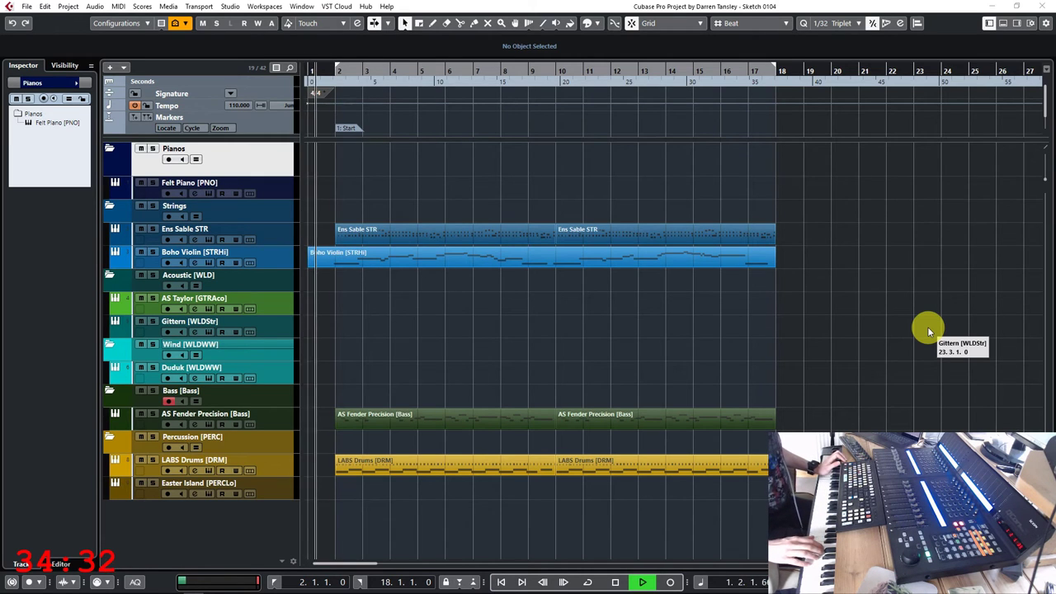
key("KP_Multiply")
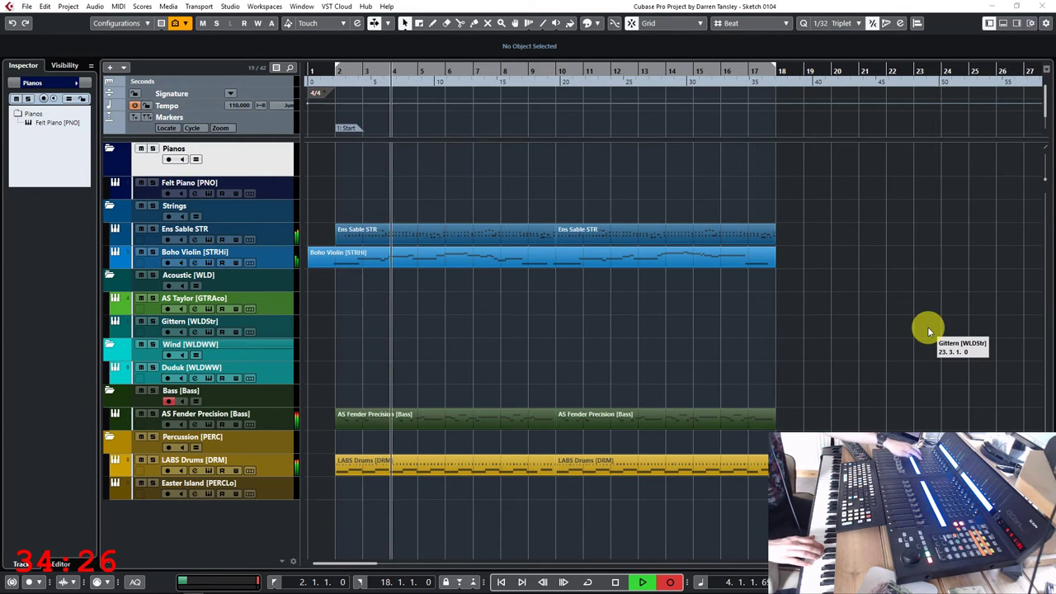
Select the Gittern [WLDStr] track, return to the left locator, and delete its bar 4–18 take
left_click(927, 327)
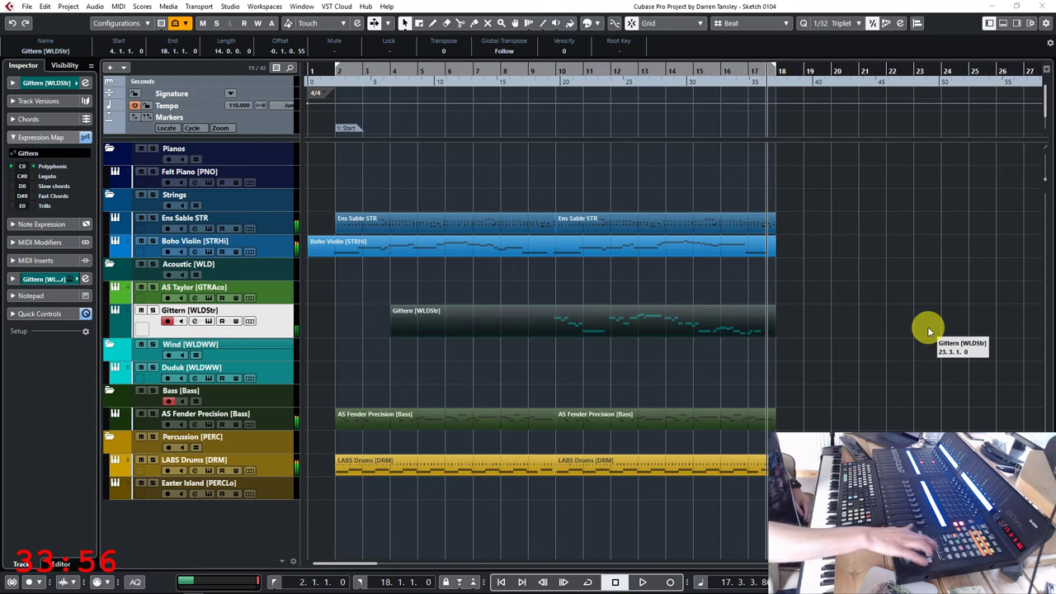
key("KP_1")
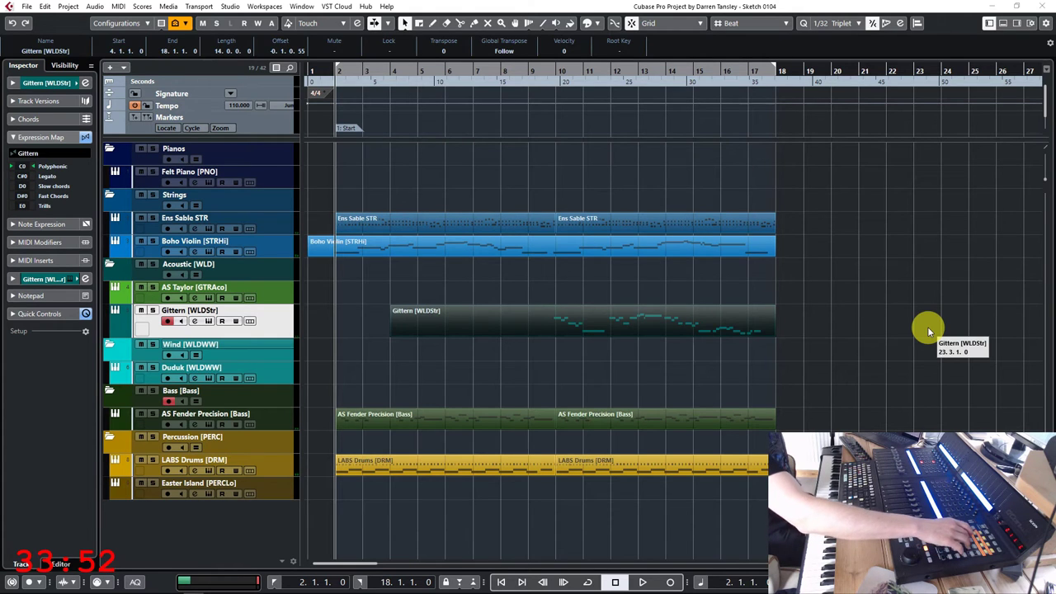
key("Delete")
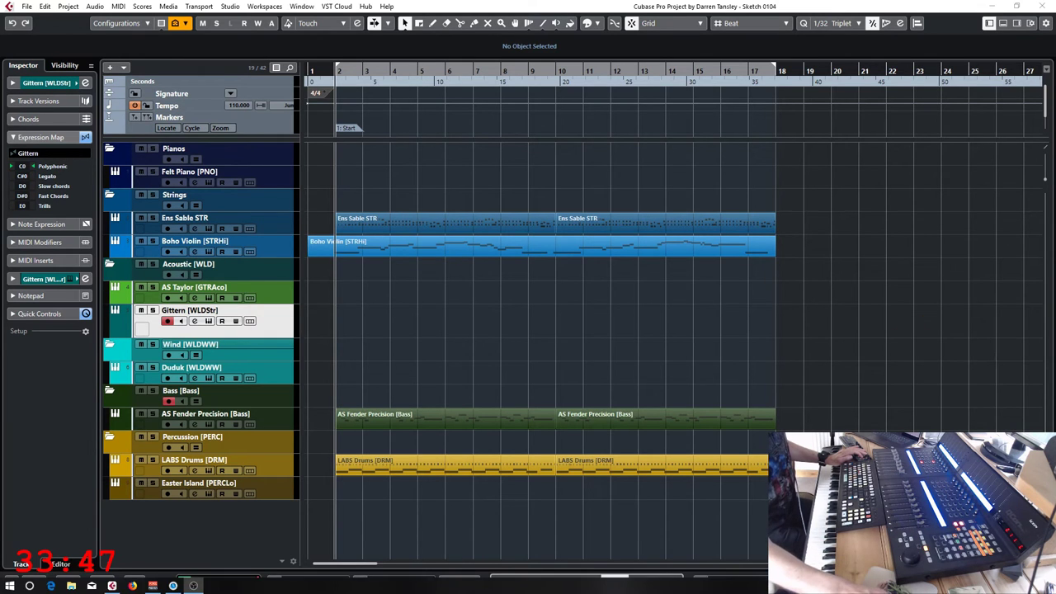
Record a new Gittern take spanning bars 2–10, duplicating it and then deleting the copy
key("space")
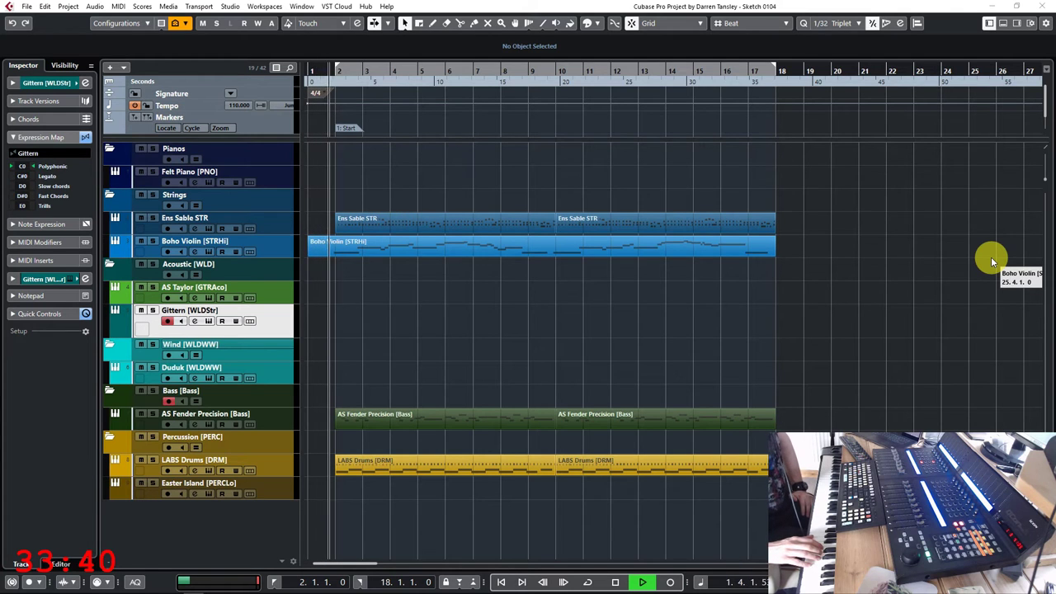
key("KP_Multiply")
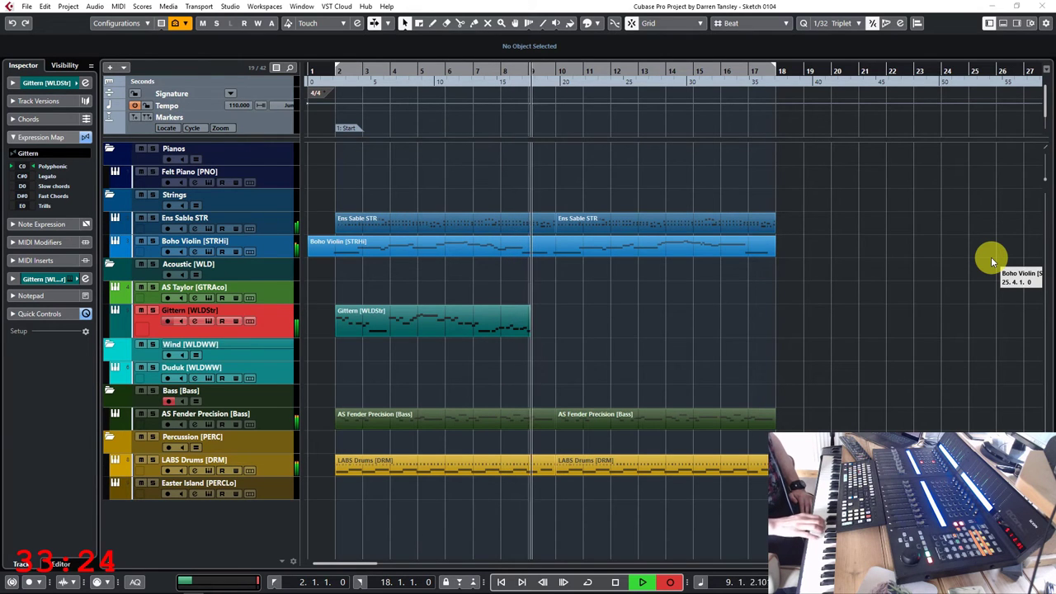
key("space")
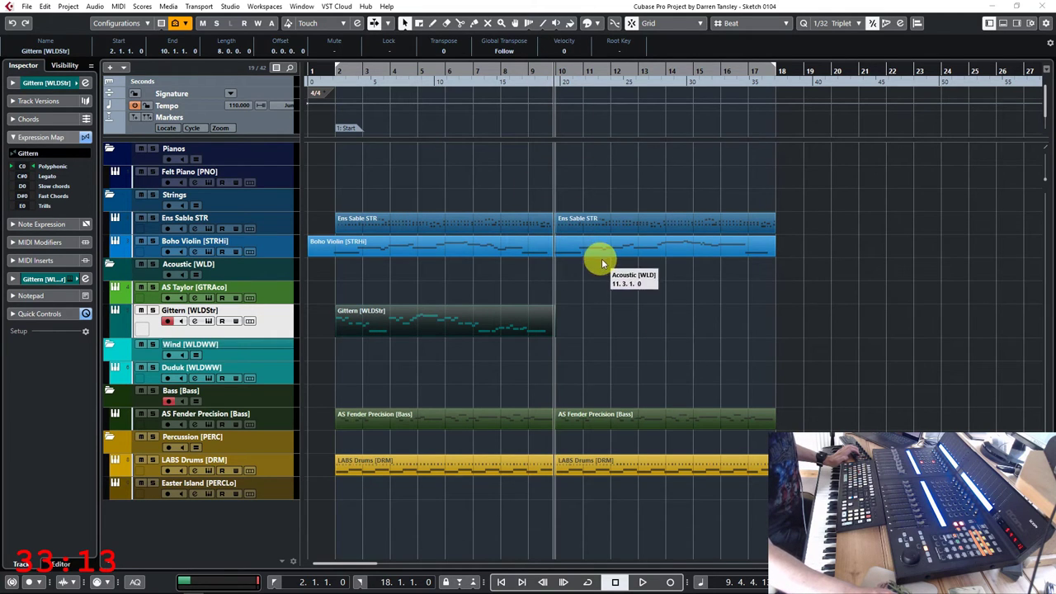
key("ctrl+d")
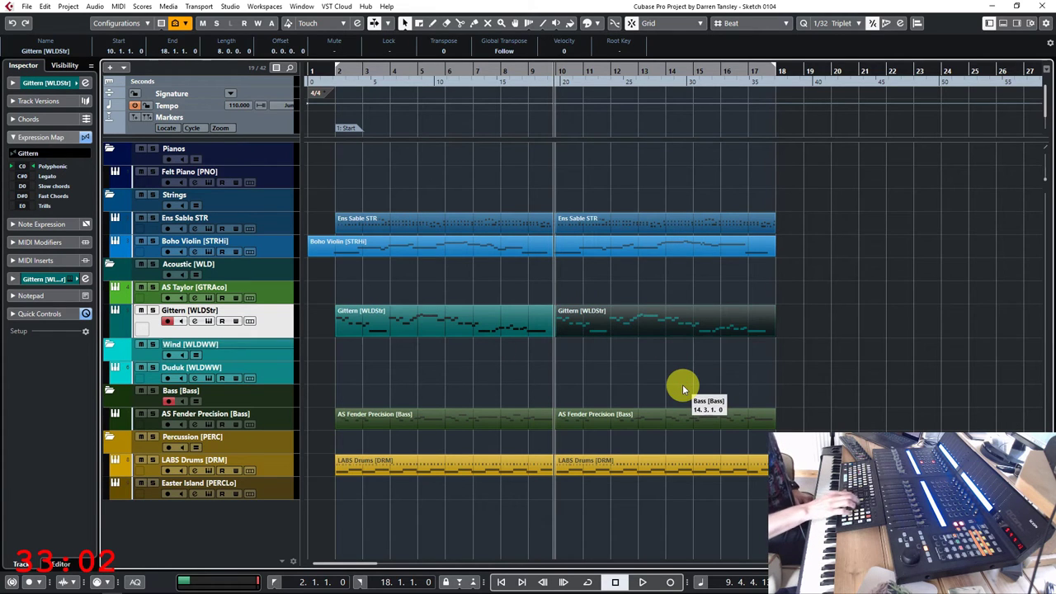
key("Delete")
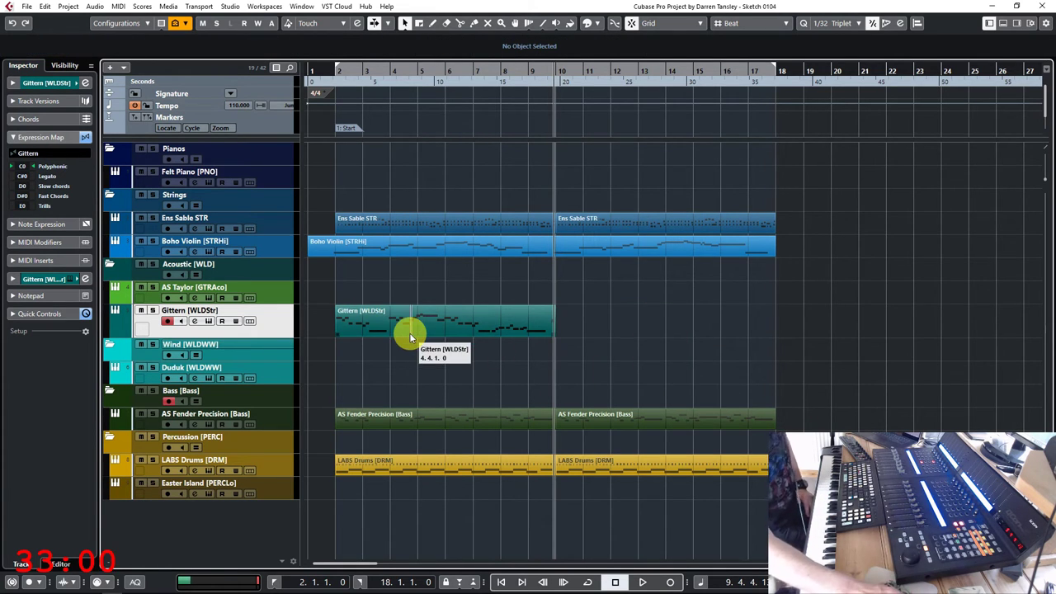
Open the Gittern part in the Key Editor and show an enlarged Articulations/Dynamics lane
double_click(410, 337)
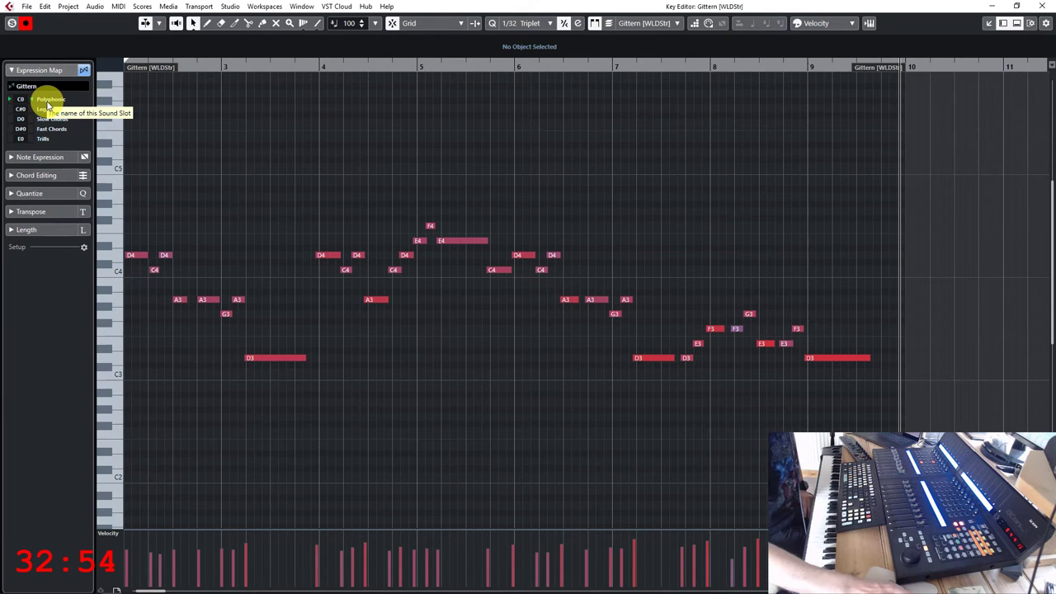
left_click(120, 534)
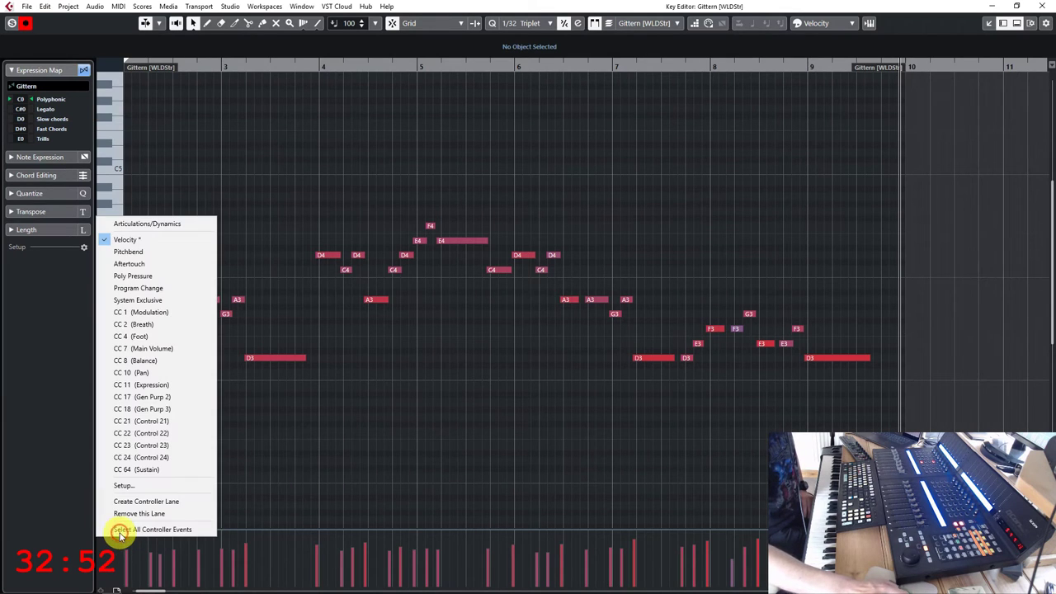
left_click(157, 224)
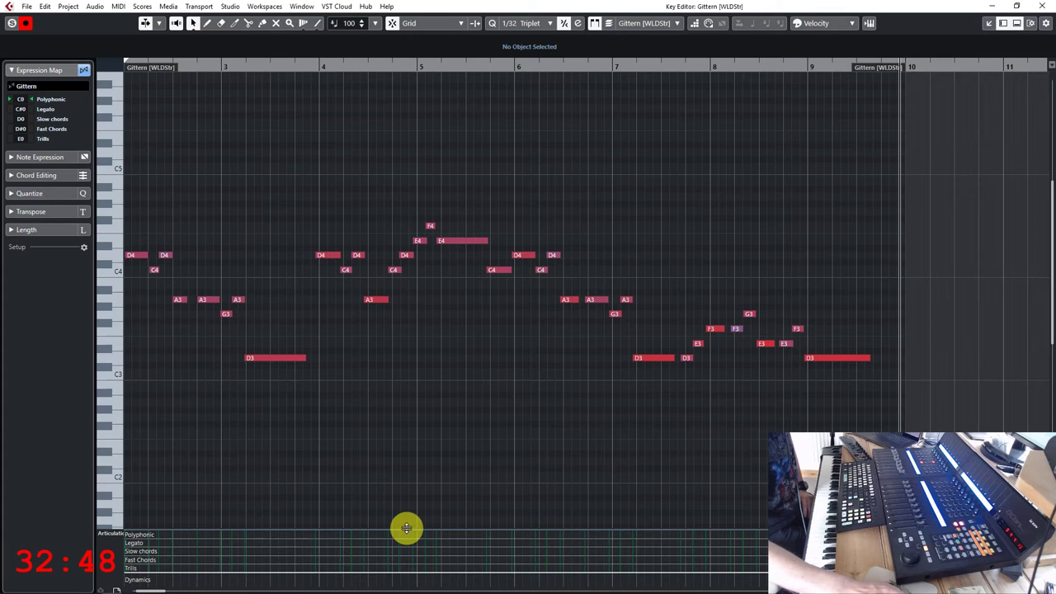
left_click_drag(406, 528, 411, 404)
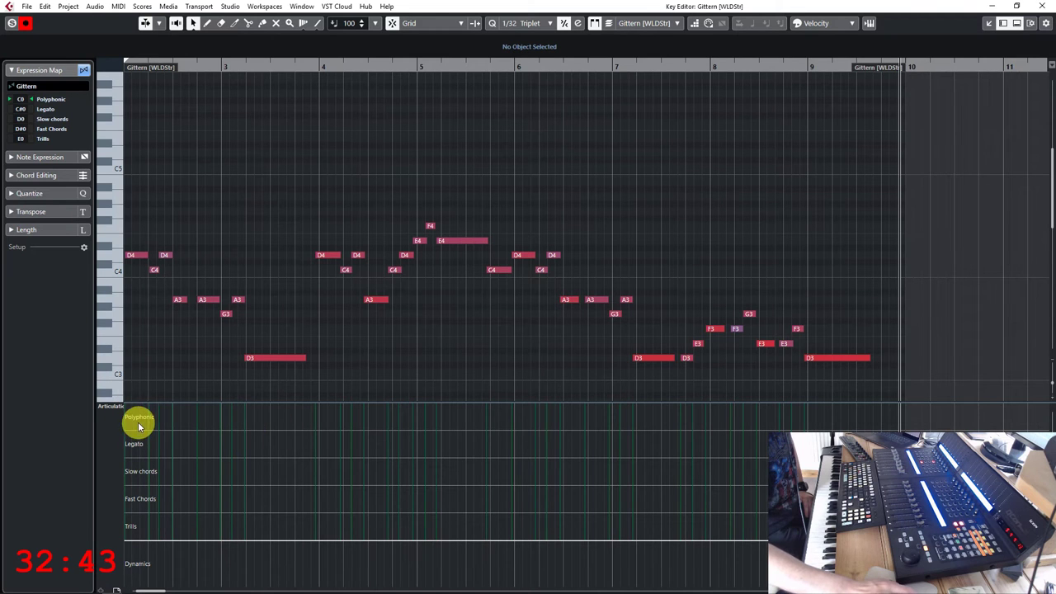
right_click(199, 424)
With the Draw tool, start with Polyphonic and put Trills under the long D3 at bar 3
left_click(213, 421)
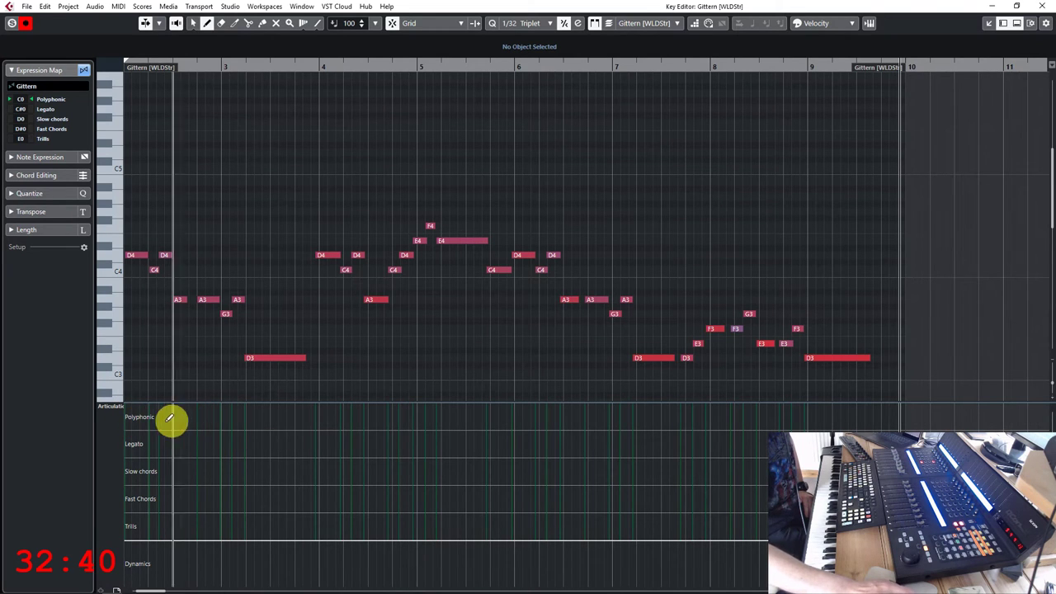
left_click(130, 417)
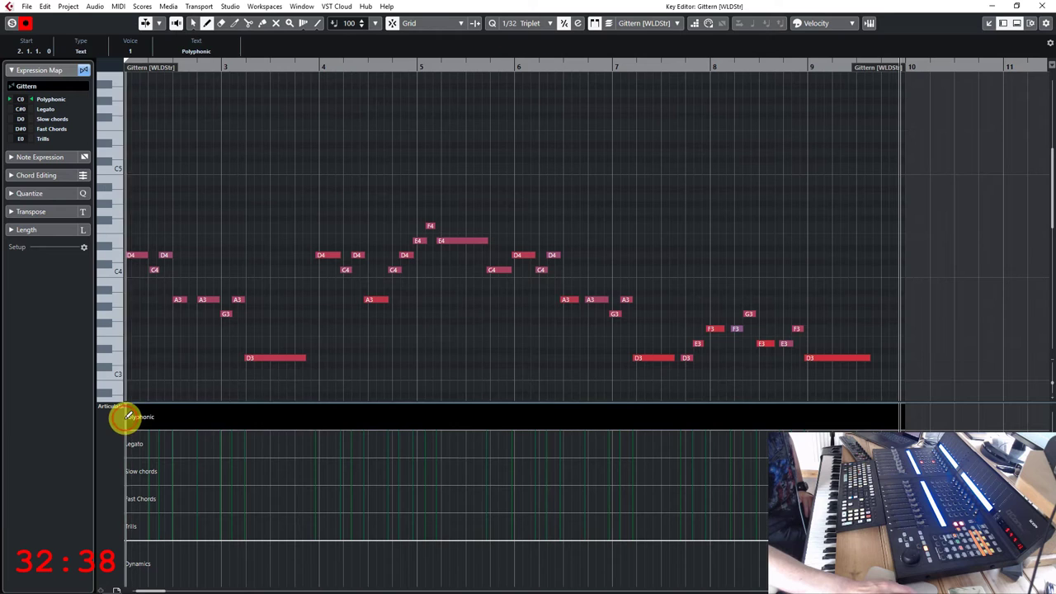
left_click(241, 526)
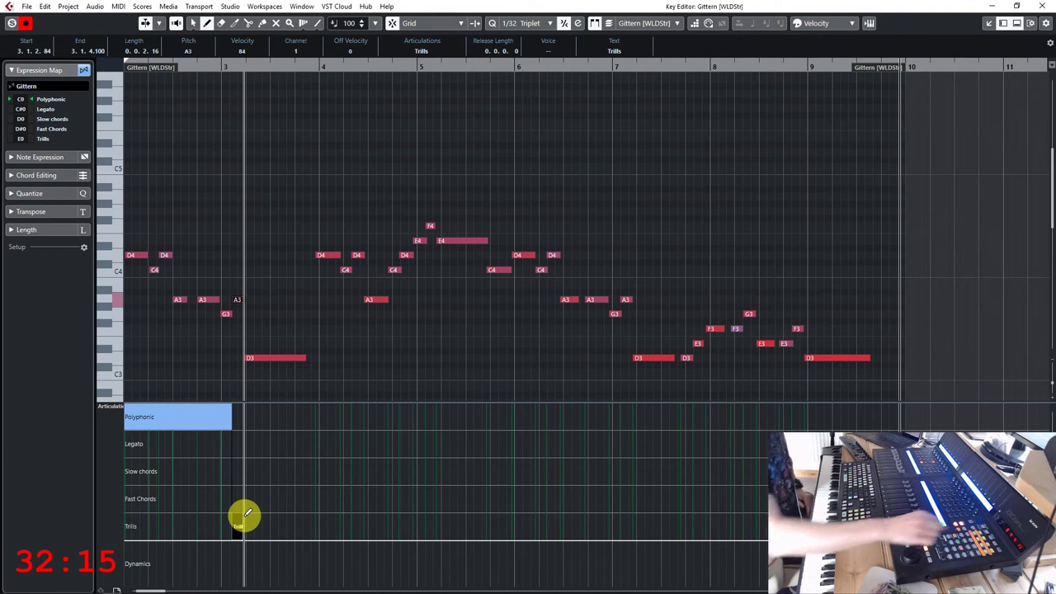
left_click(245, 518)
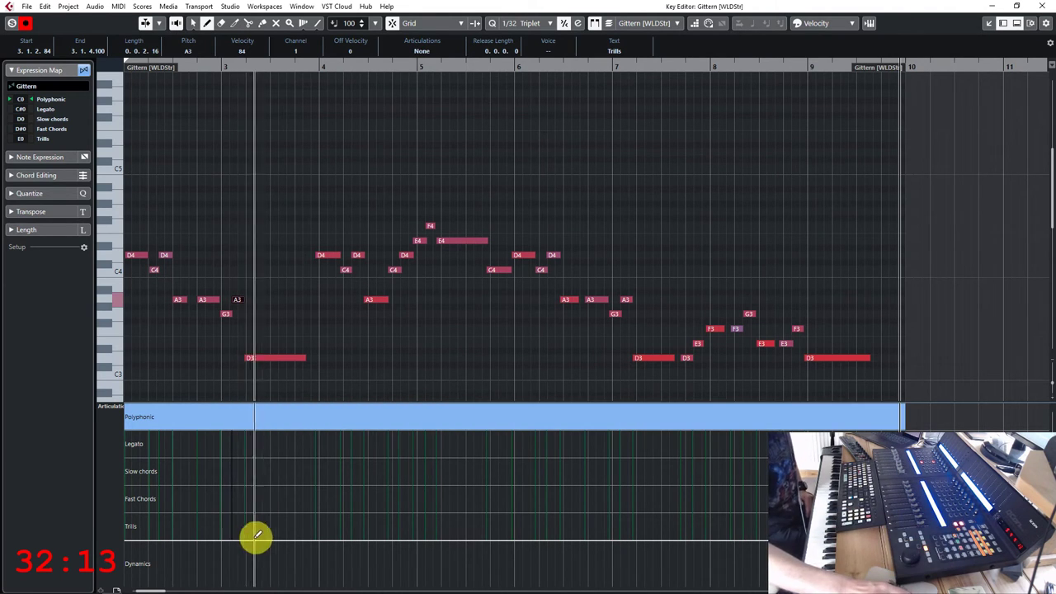
left_click(245, 532)
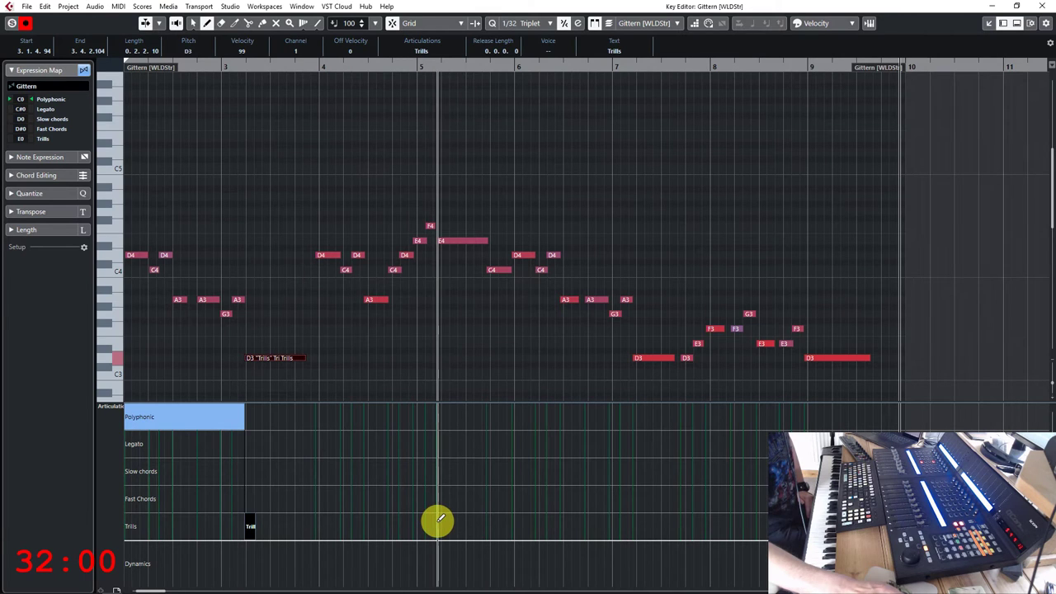
left_click(275, 412)
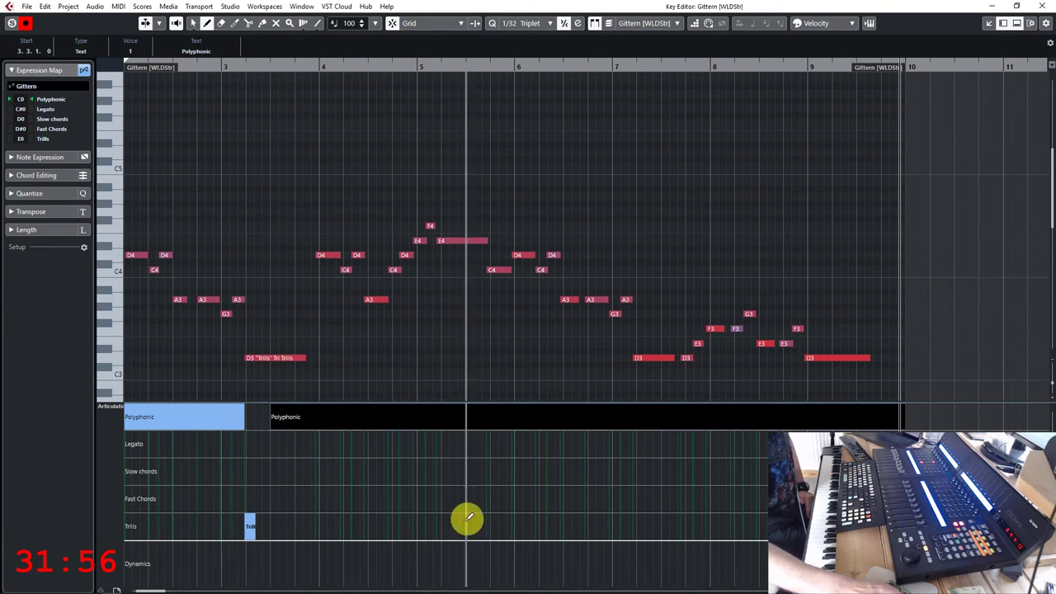
Alternate Trills and Polyphonic under the E4 at bar 5 and the D3s at bars 7 and 9
left_click(439, 525)
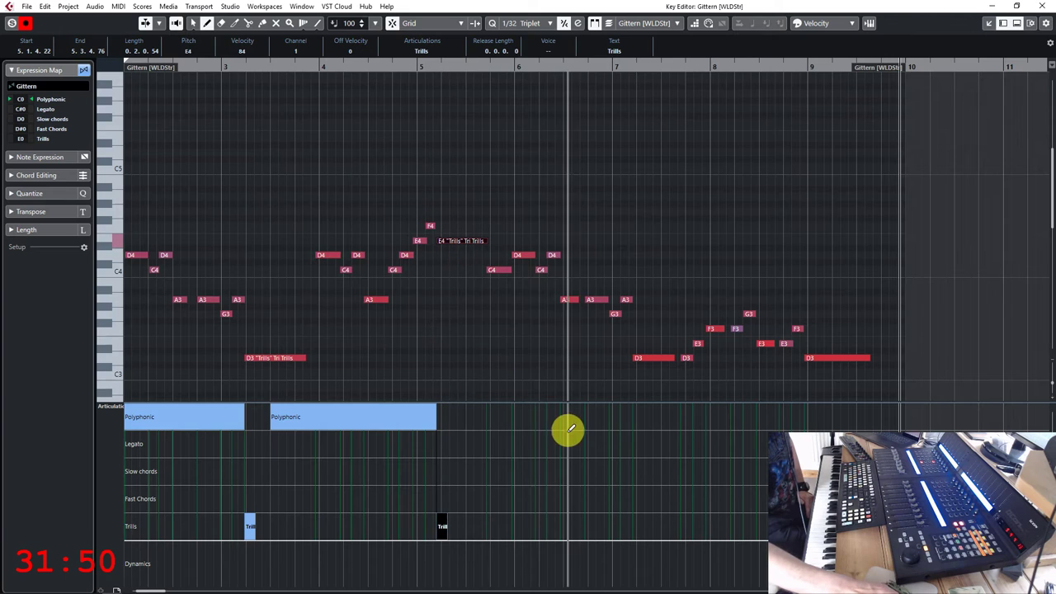
left_click(468, 416)
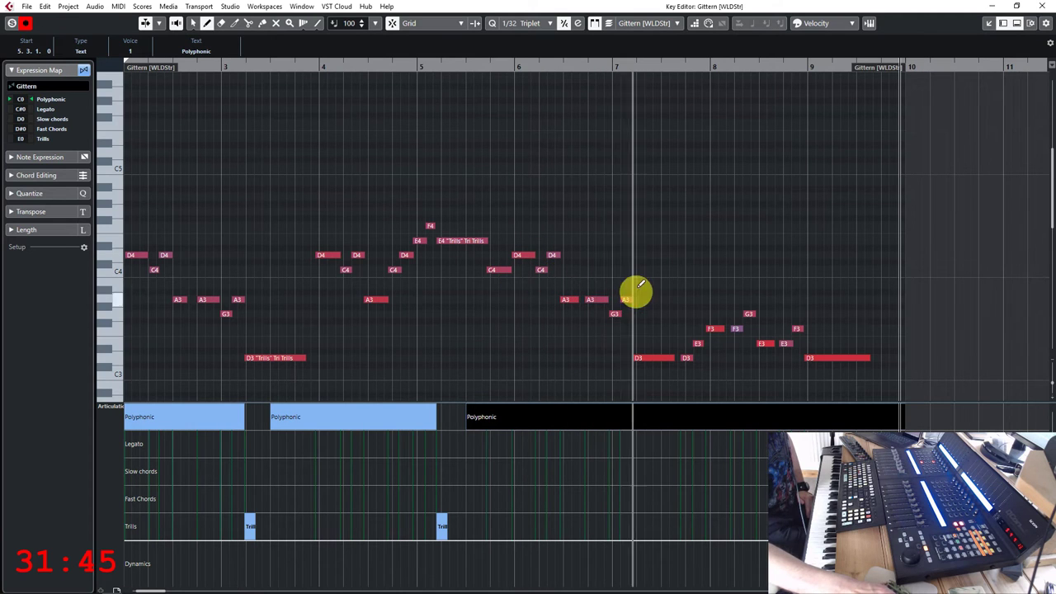
left_click(633, 533)
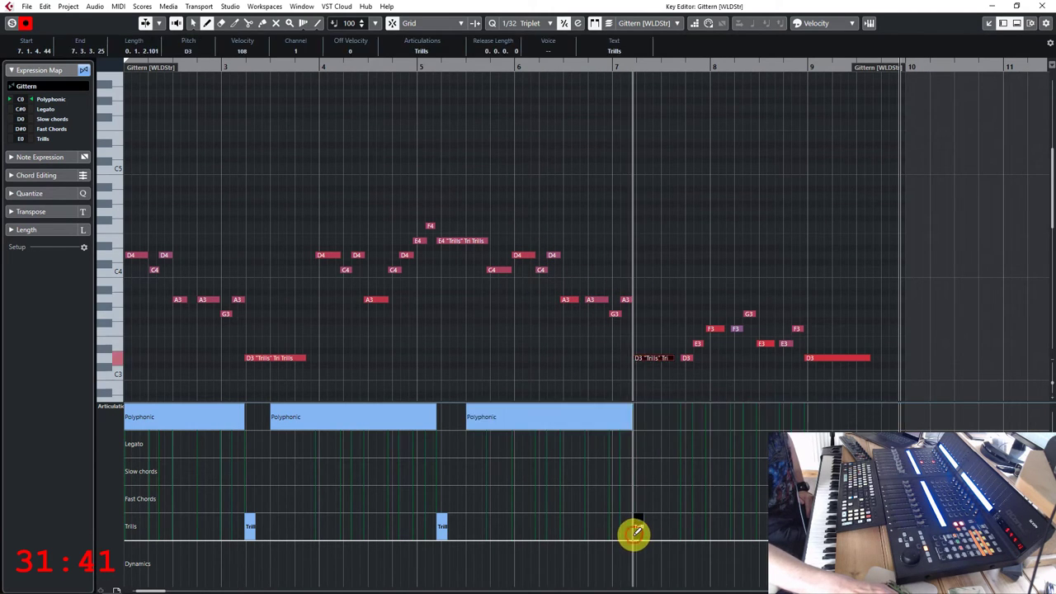
left_click(659, 415)
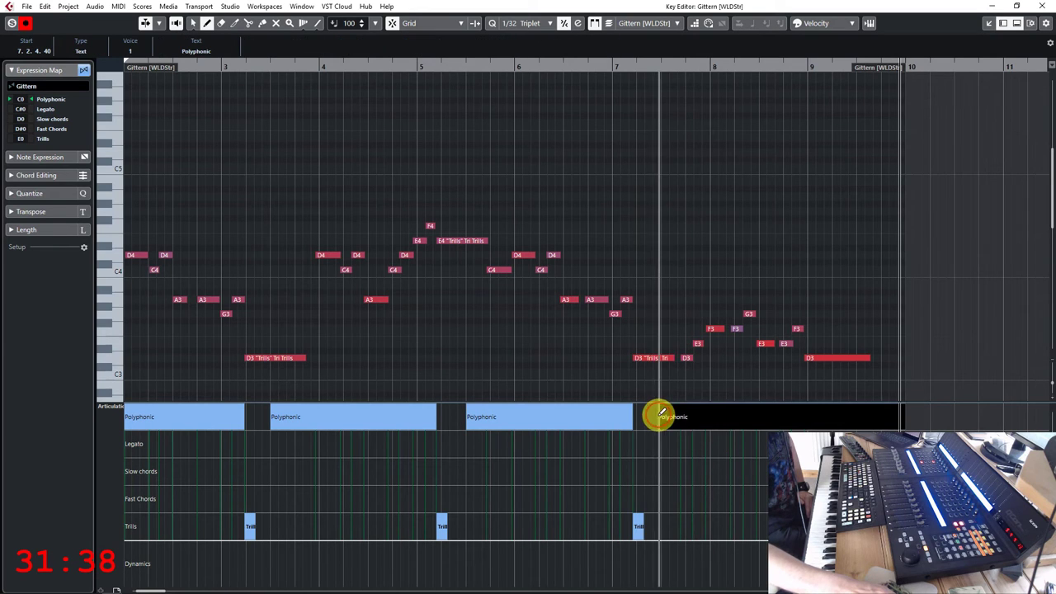
left_click(817, 359)
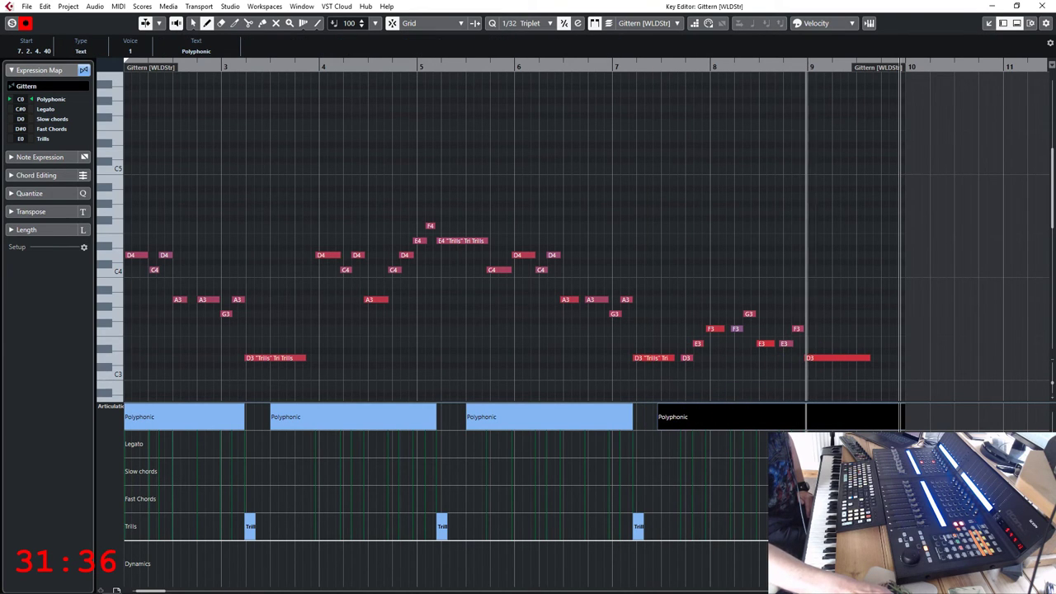
left_click(833, 358)
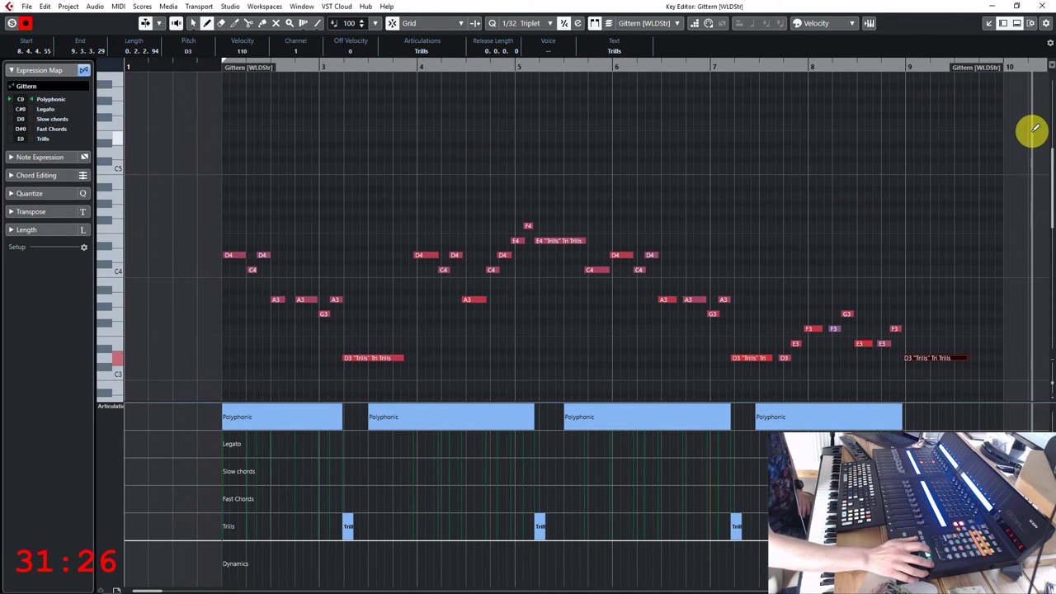
Play back the trills, briefly view the ERA II instrument, then return to the Project window
key("space")
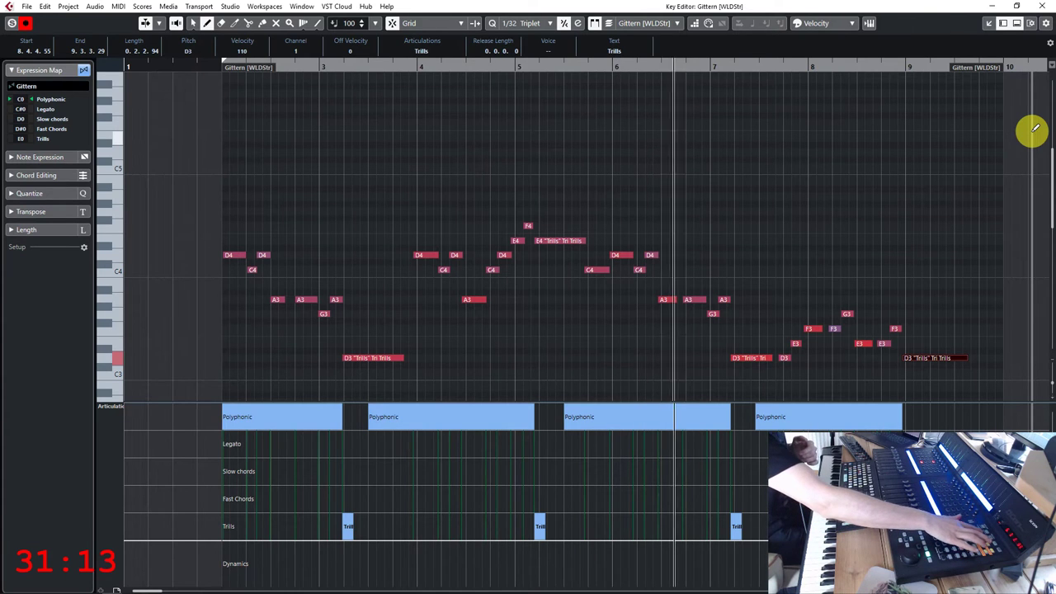
key("Return")
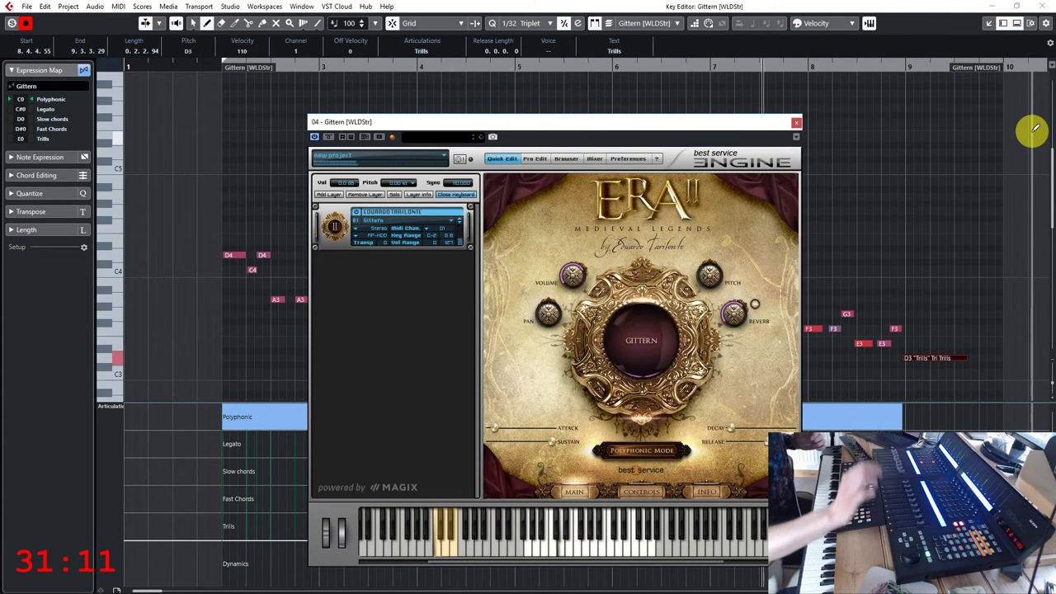
key("Escape")
key("Return")
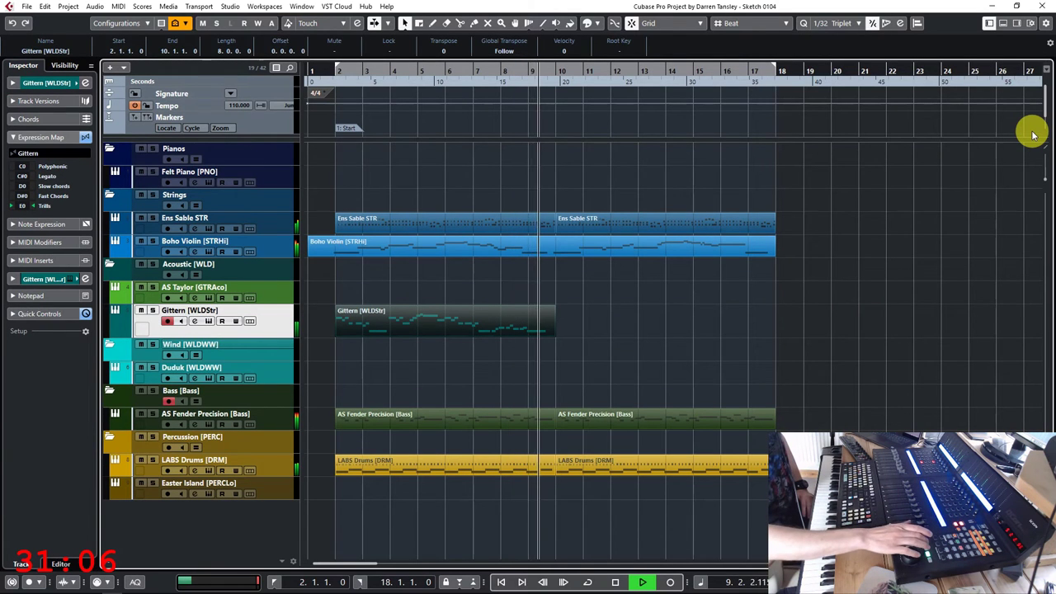
Stop playback and duplicate the Gittern part to fill bars 10 to 18
key("space")
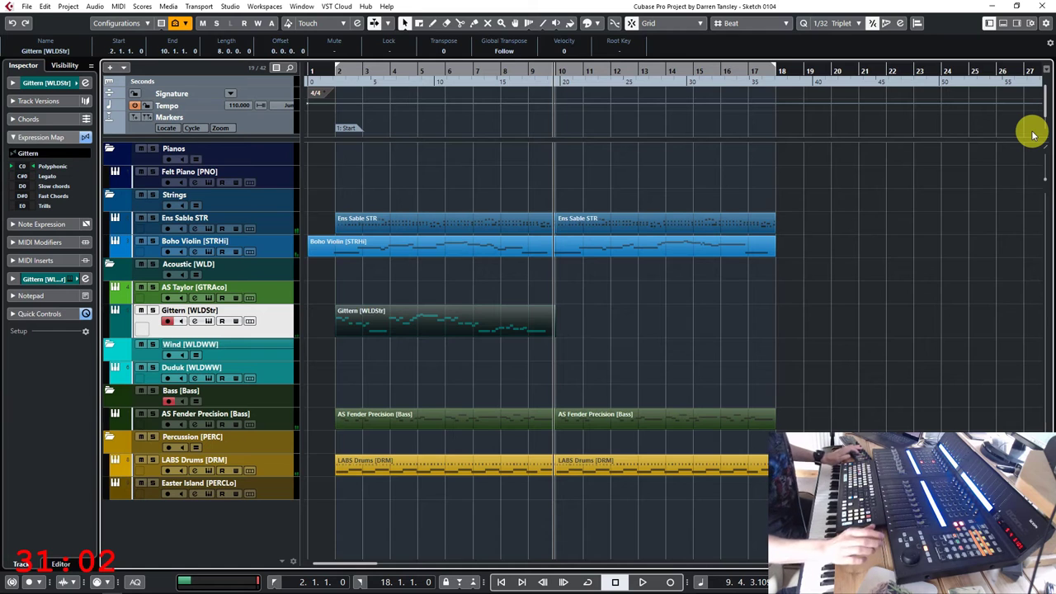
key("ctrl+d")
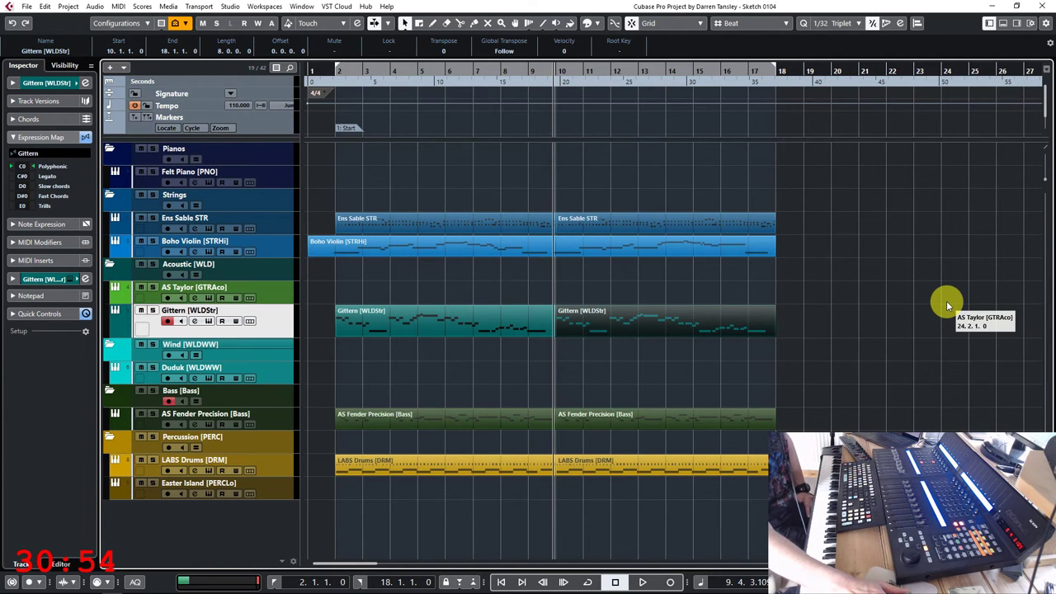
key("r")
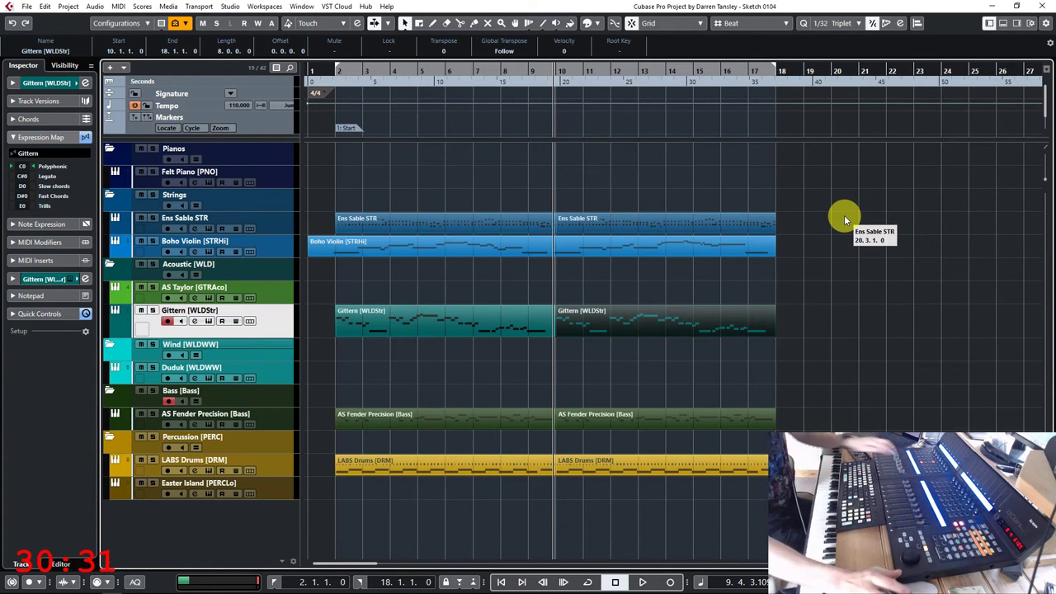
Select the AS Fender Precision bass track, audition it, and glue its two parts together
key("Down")
key("Down")
key("Down")
key("Down")
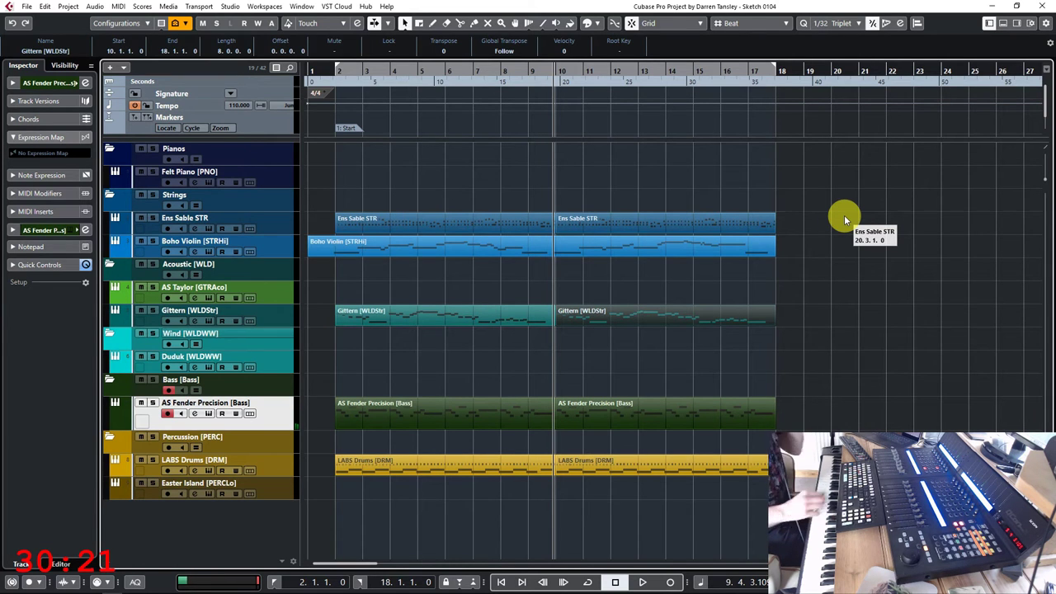
key("space")
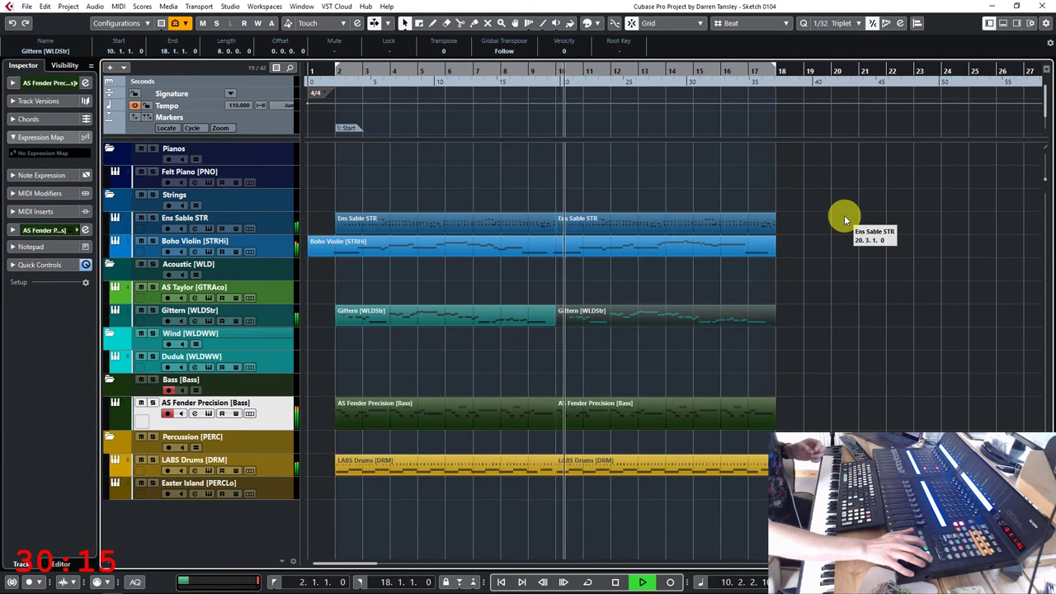
key("space")
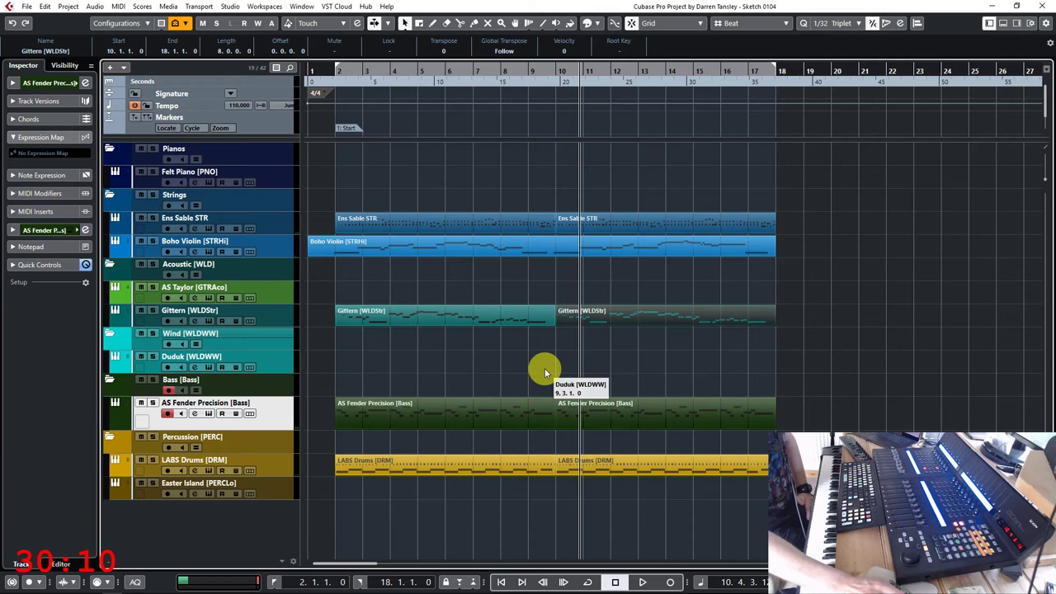
right_click(568, 441)
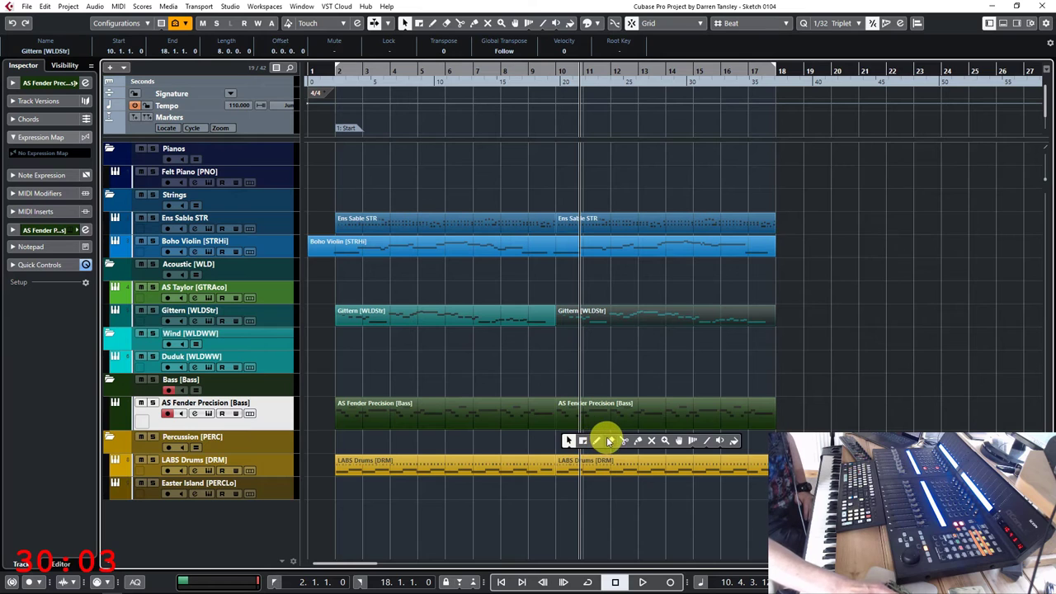
left_click(639, 443)
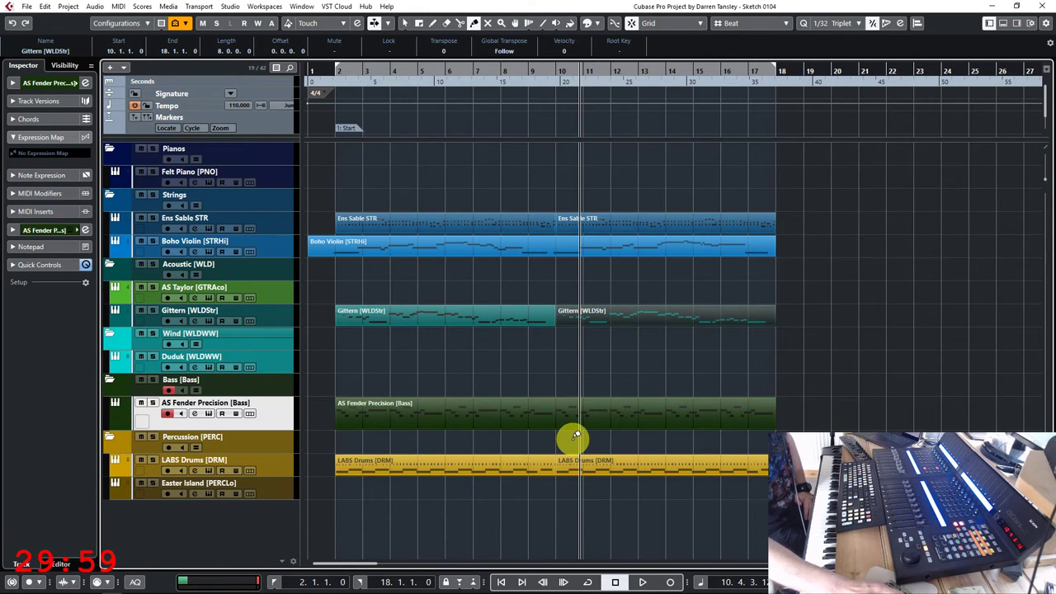
key("ctrl+e")
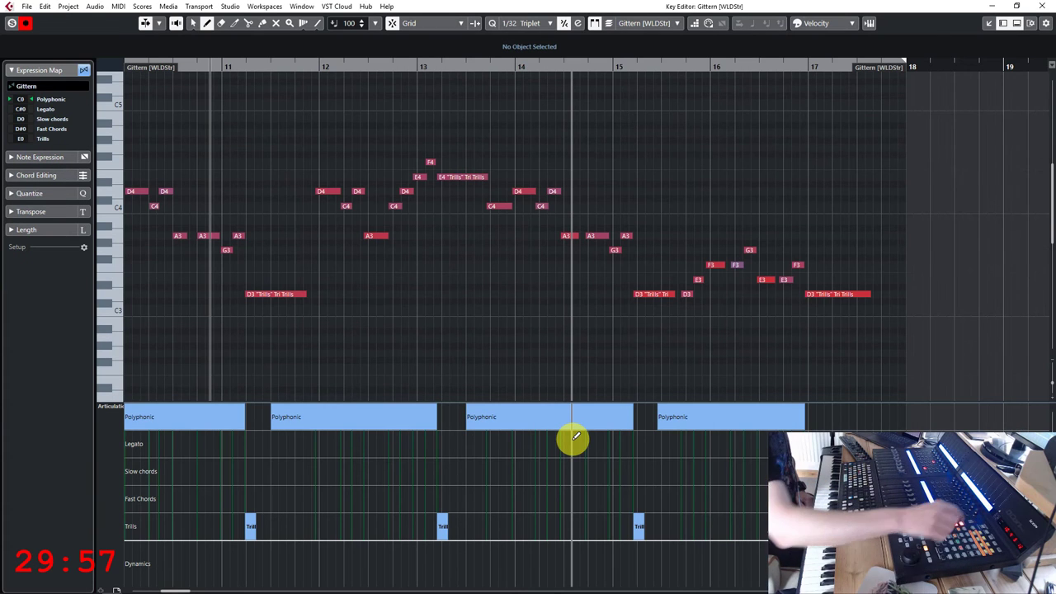
key("ctrl+e")
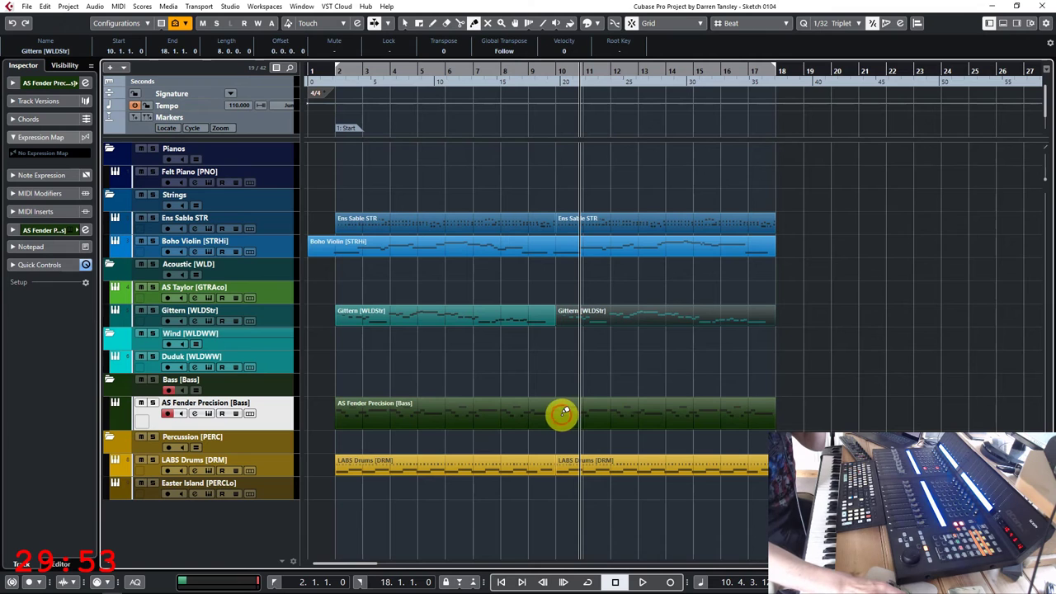
Return to Object Selection, select the joined bass part and open it in the Key Editor
right_click(553, 415)
left_click(560, 415)
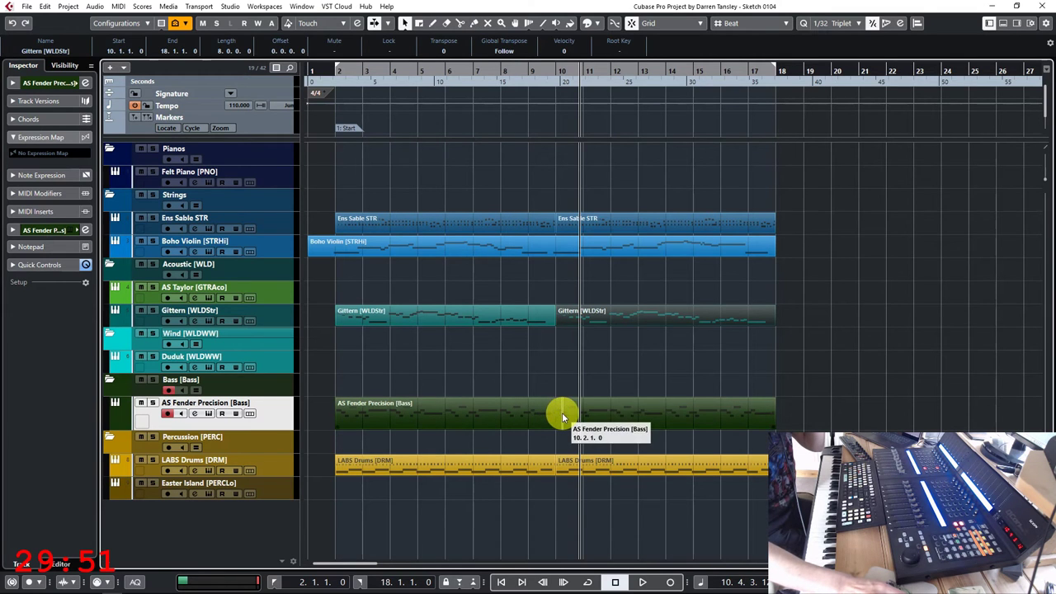
right_click(532, 420)
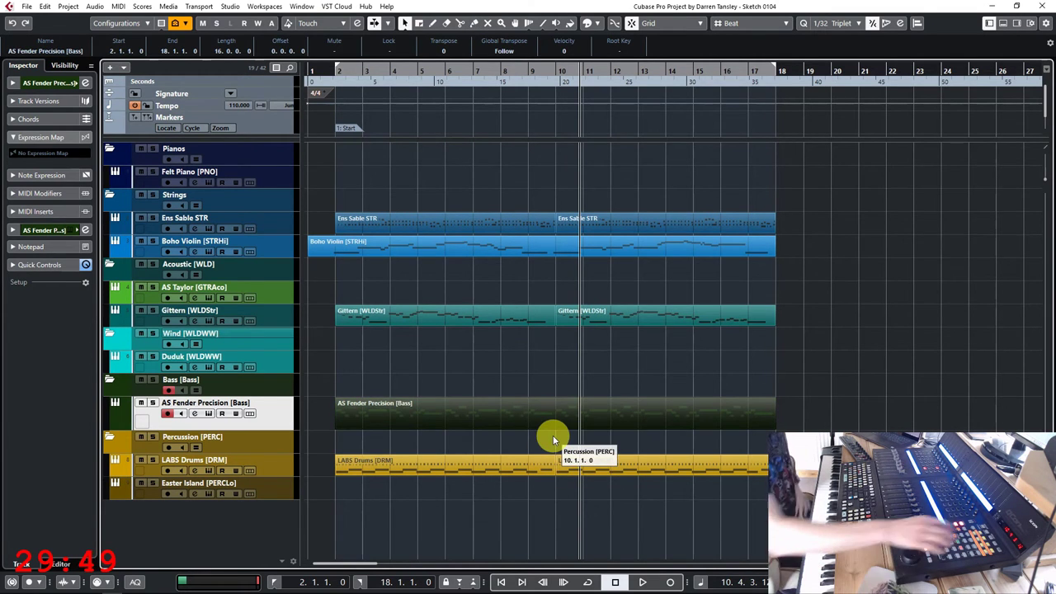
key("Return")
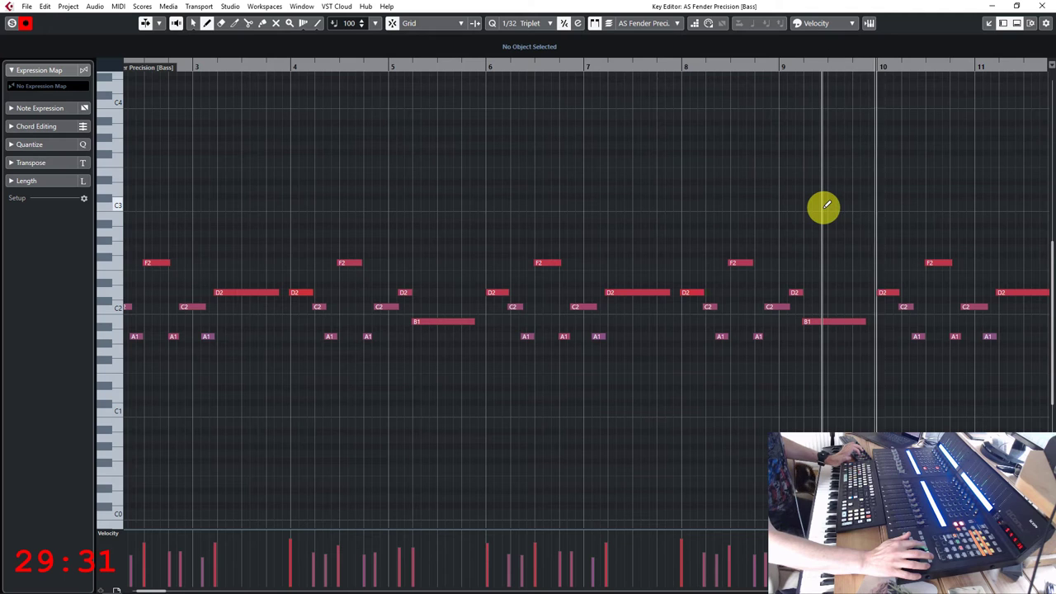
Make the D2 note near bar 10 start earlier, then close the bass editor
right_click(882, 294)
left_click(881, 312)
left_click_drag(879, 292, 873, 293)
left_click(608, 66)
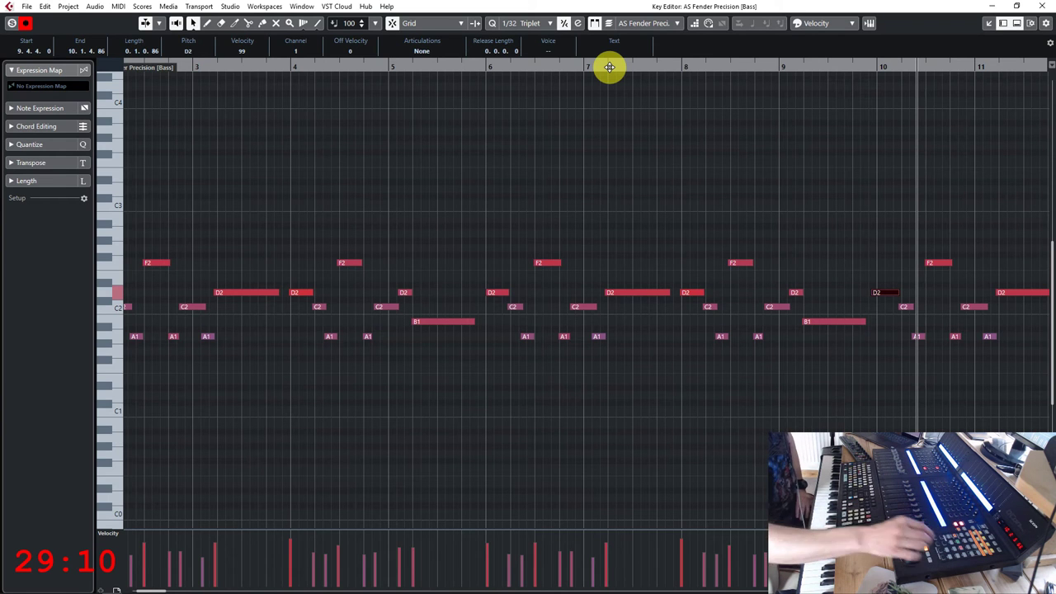
key("ctrl+e")
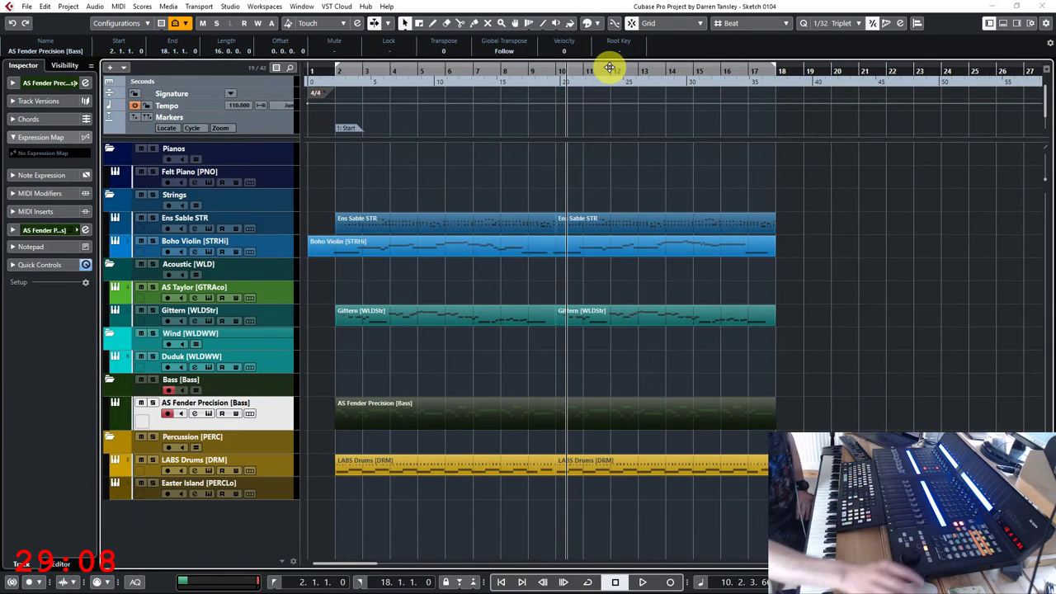
Glue the two LABS Drums parts into one, undoing an accidental erase, and select it
right_click(594, 487)
left_click(636, 489)
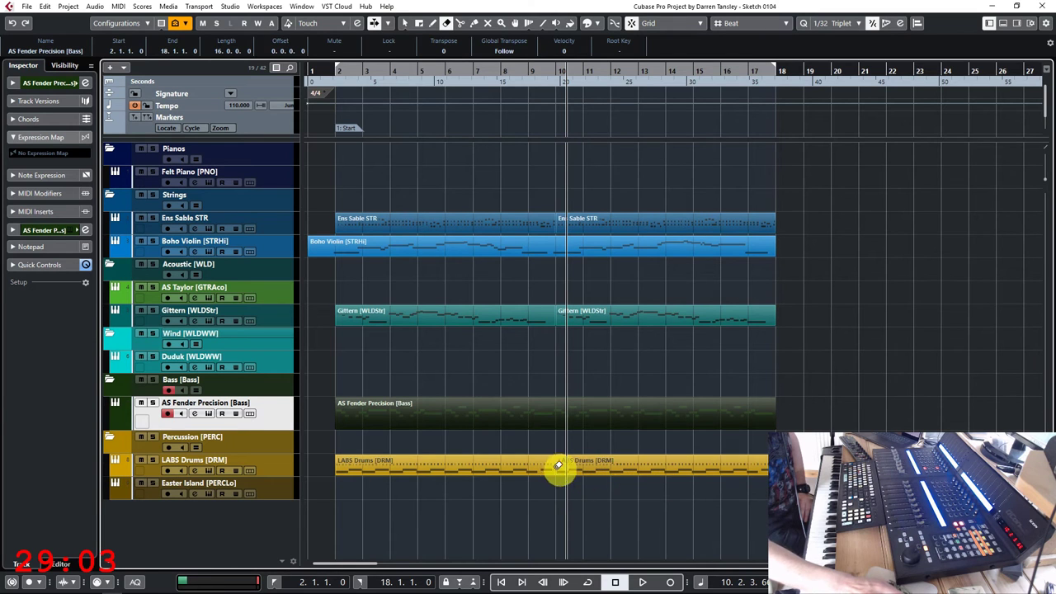
left_click(551, 462)
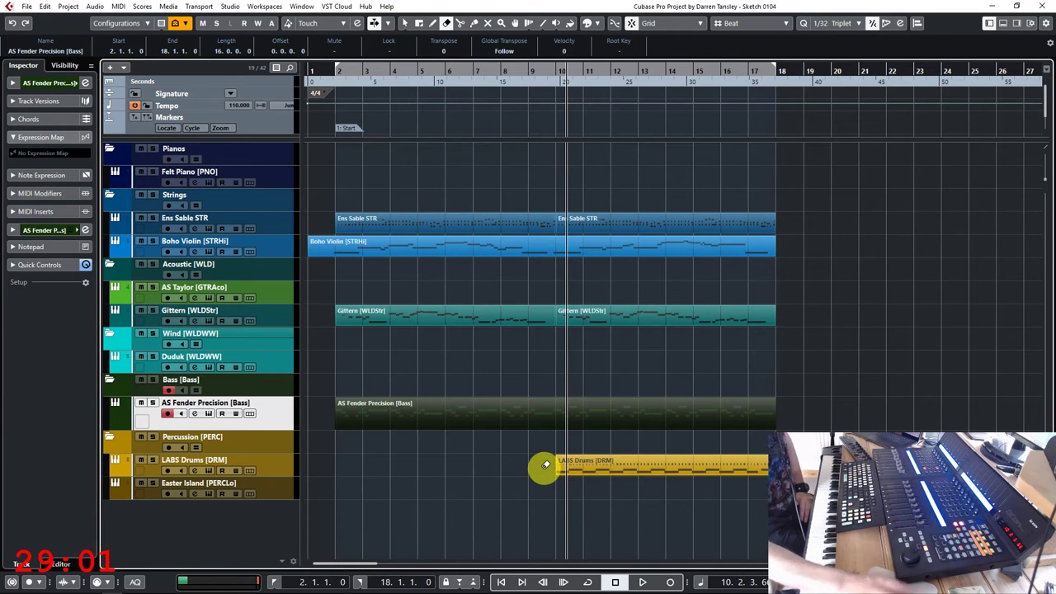
key("ctrl+z")
right_click(582, 494)
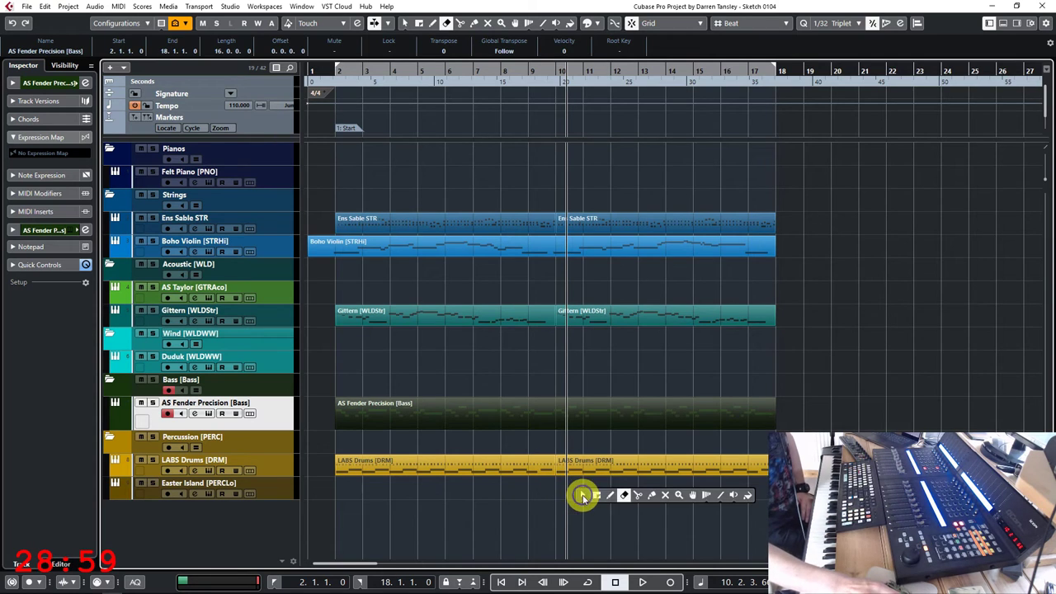
left_click(652, 496)
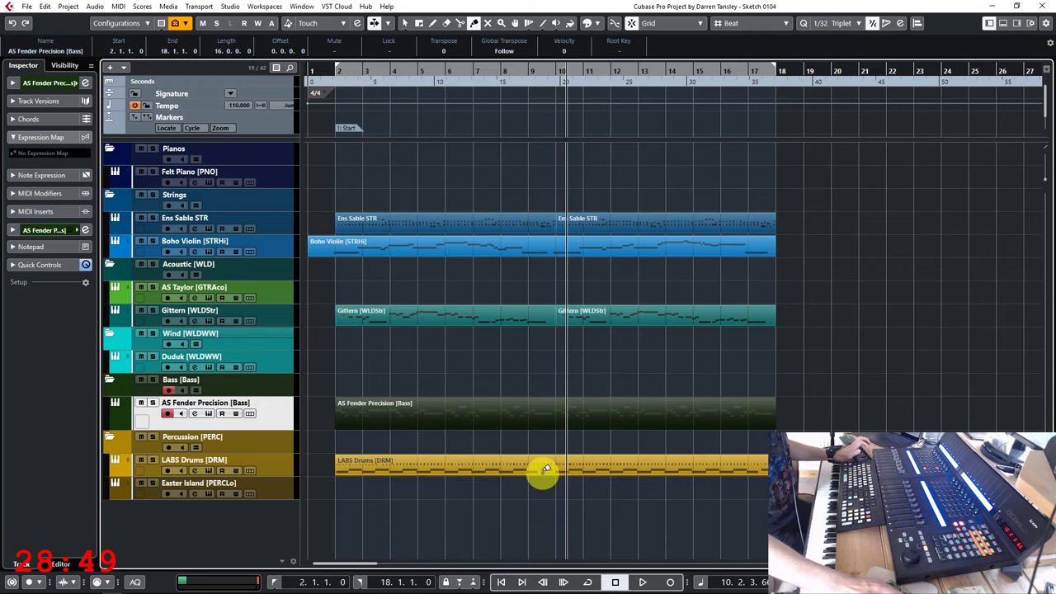
right_click(575, 509)
left_click(575, 516)
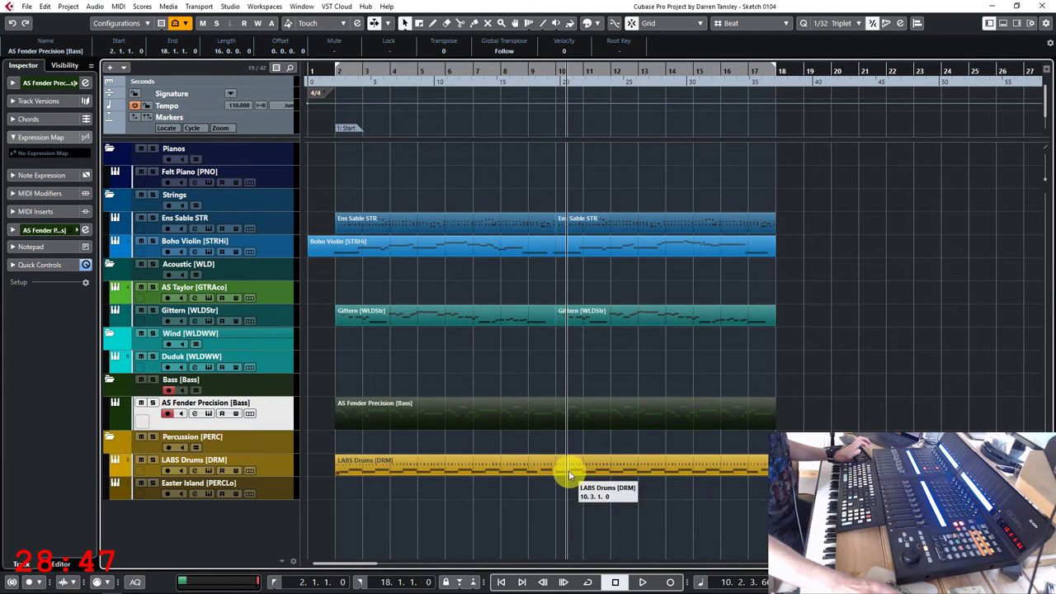
left_click(573, 467)
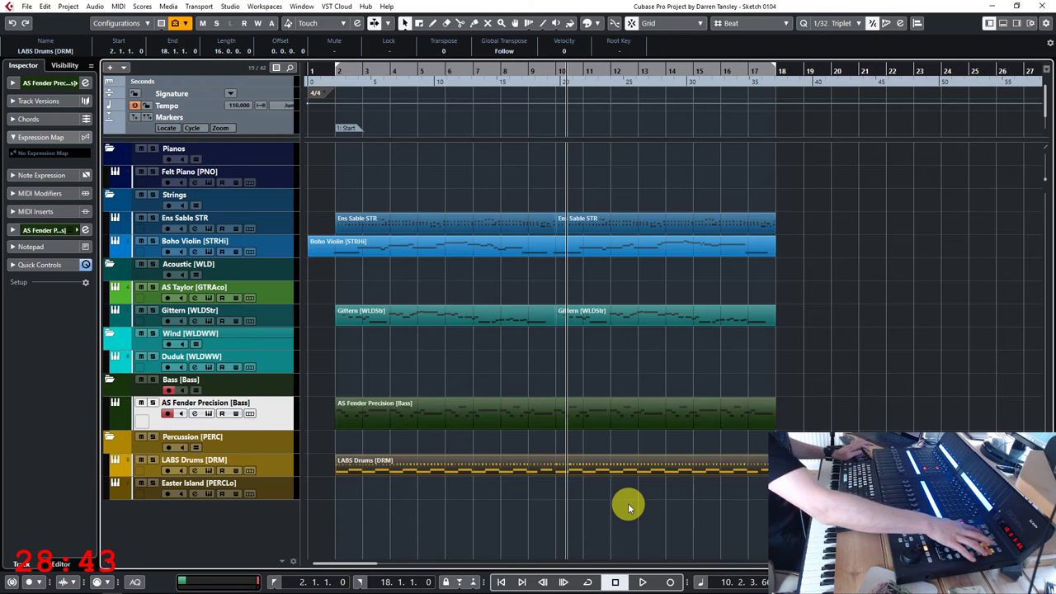
Move the start of the C1 drum note near bar 10 back to 9.4.4.40
key("Return")
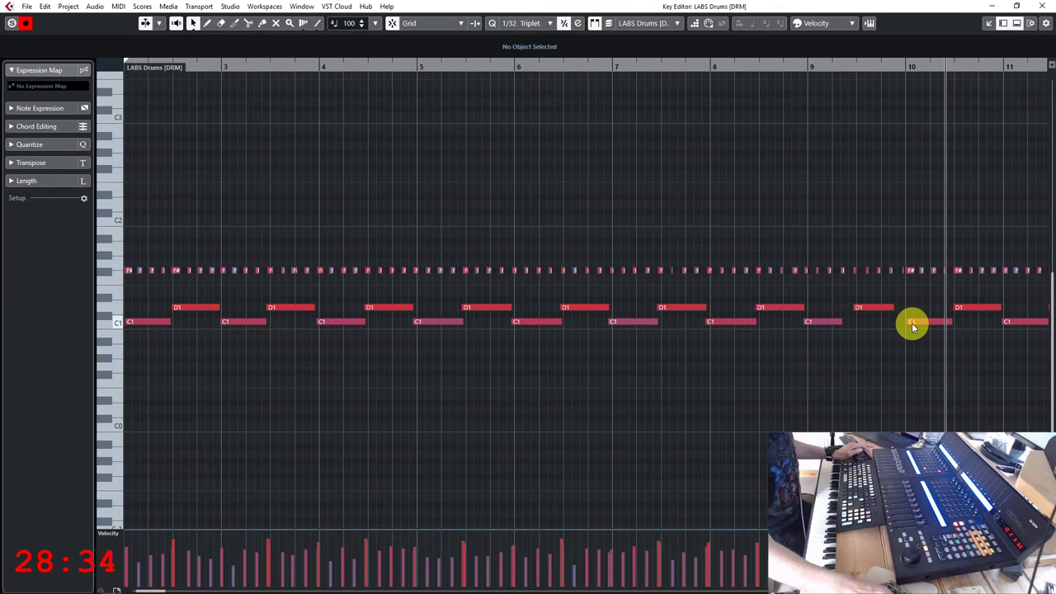
left_click_drag(908, 322, 904, 322)
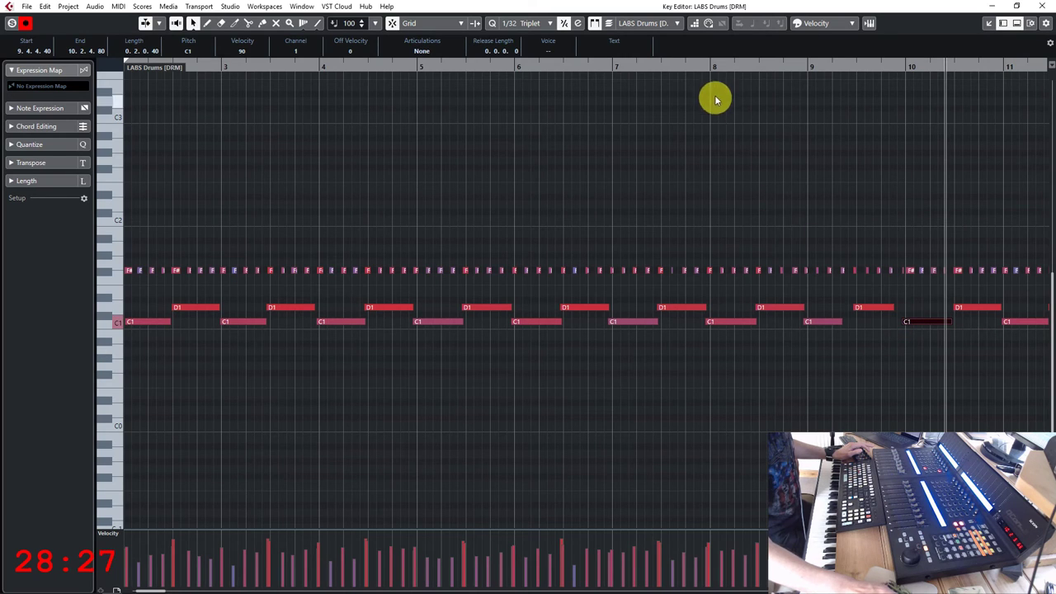
left_click(691, 69)
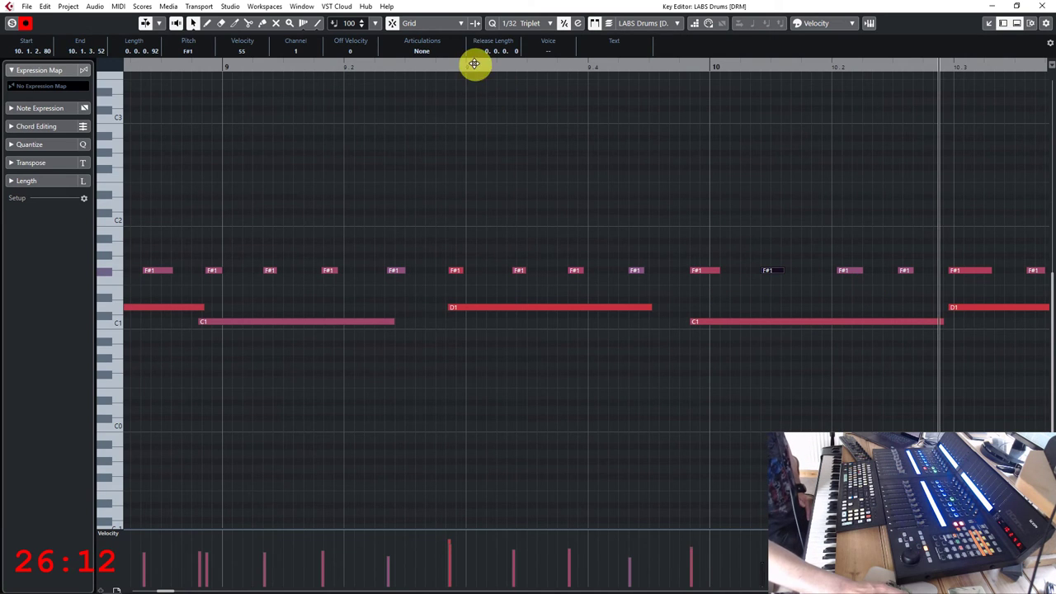
Play from bar 9 and move the F#1 note after 10.2 to start at 10.2.2.40
left_click(431, 65)
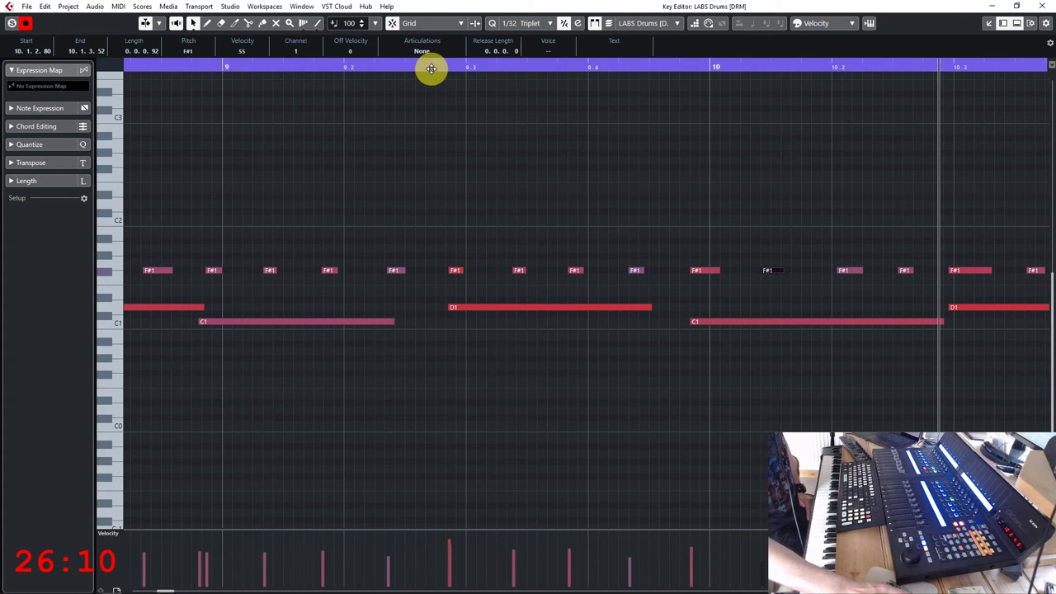
key("space")
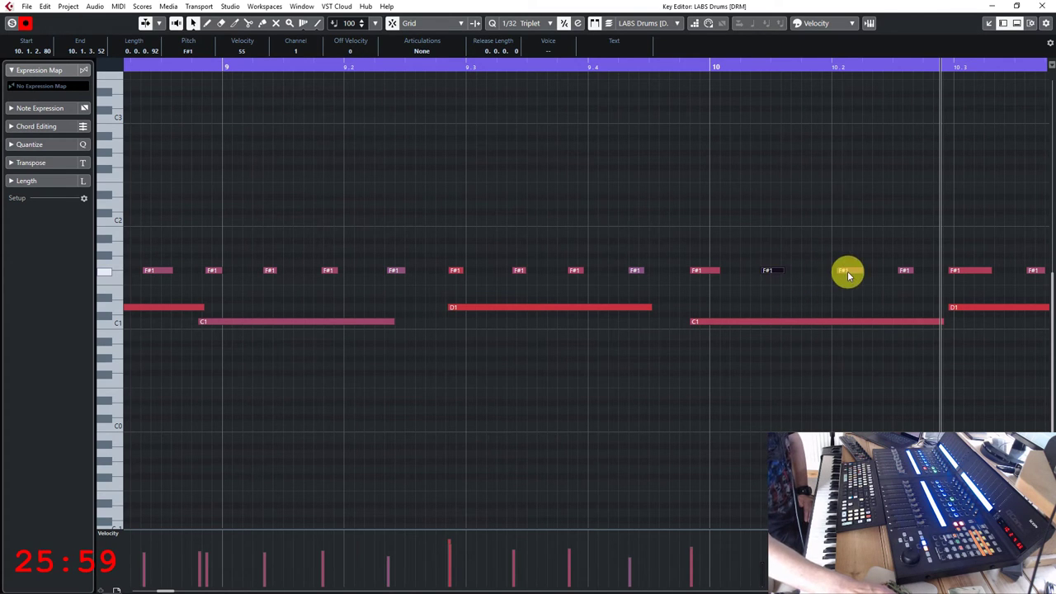
left_click_drag(840, 273, 835, 275)
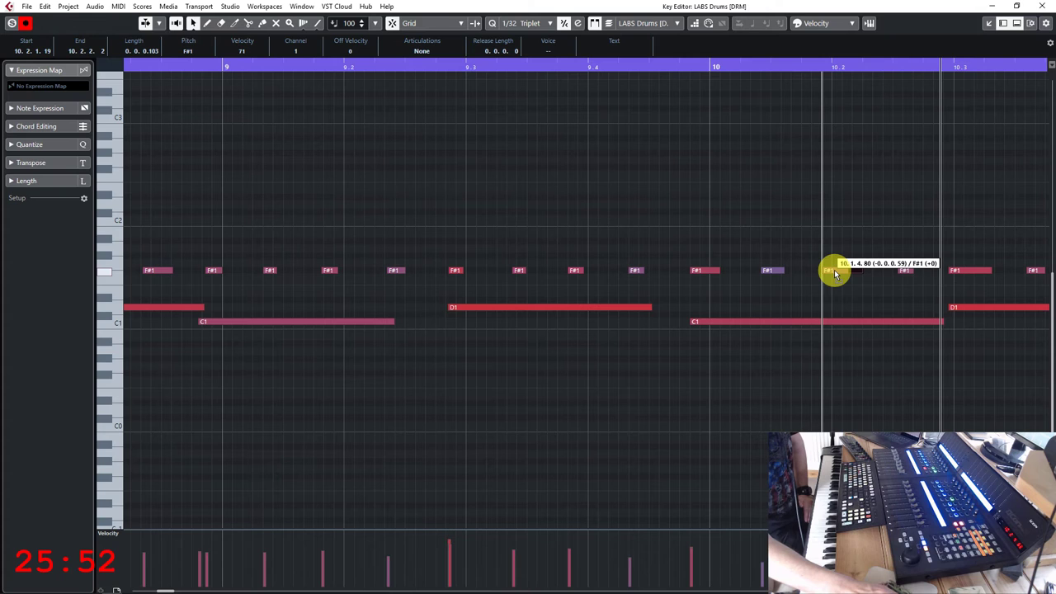
left_click_drag(828, 273, 822, 274)
left_click_drag(904, 270, 889, 271)
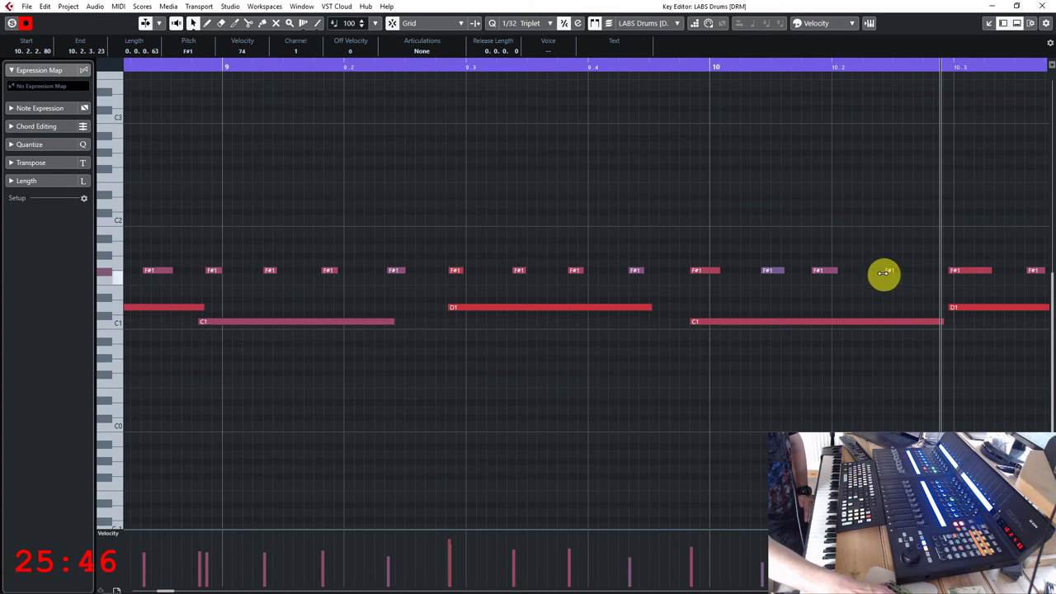
left_click_drag(885, 271, 876, 271)
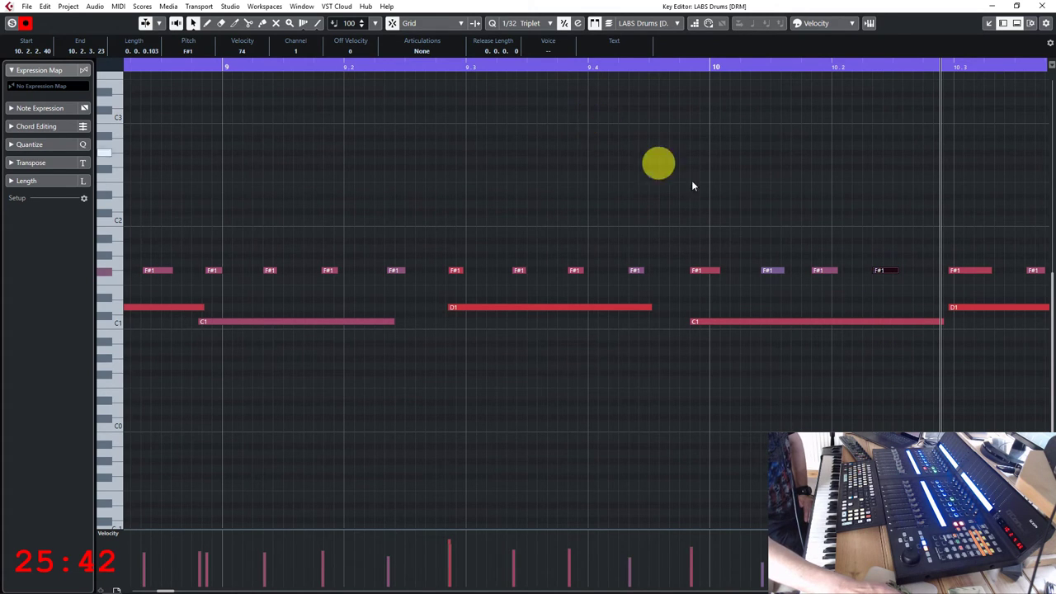
Trim the F#1 note at 10.1.4.40 to start at 10.1.4.80, audition, and close the editor
left_click(812, 270)
left_click_drag(813, 270, 824, 272)
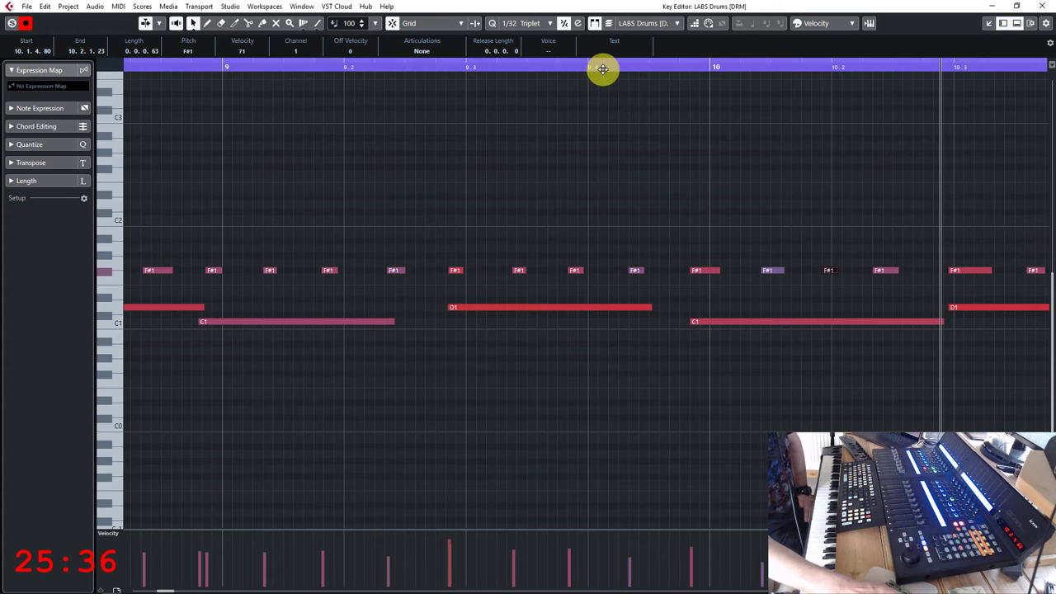
left_click(602, 67)
key("space")
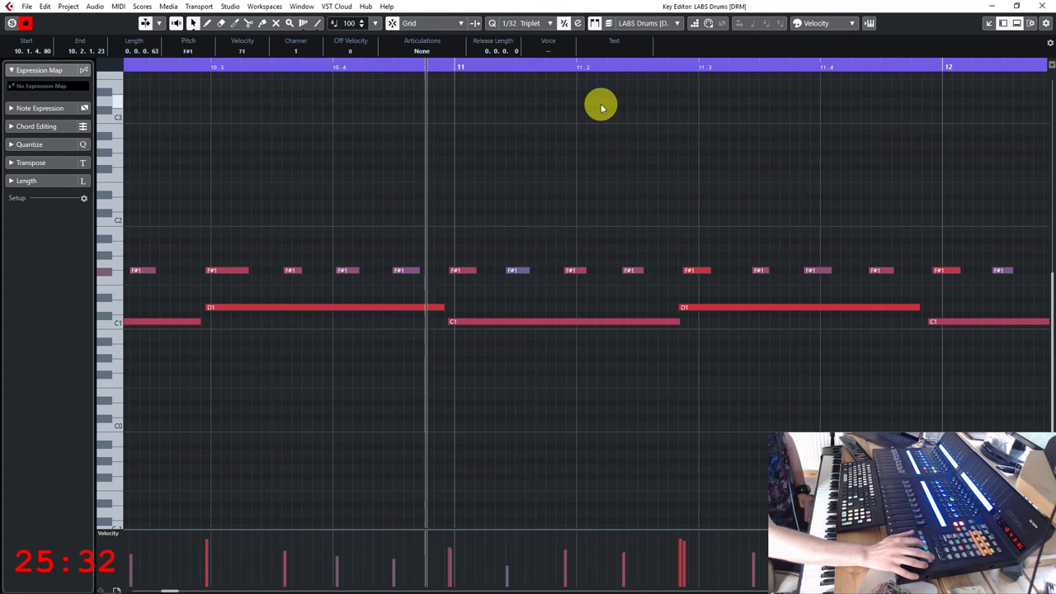
key("space")
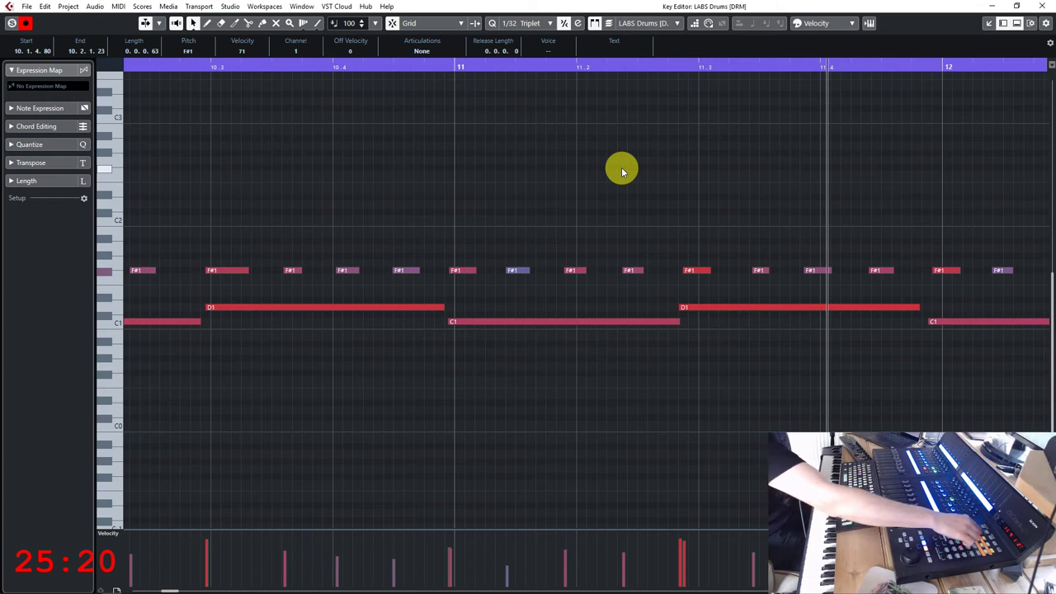
key("Escape")
key("Escape")
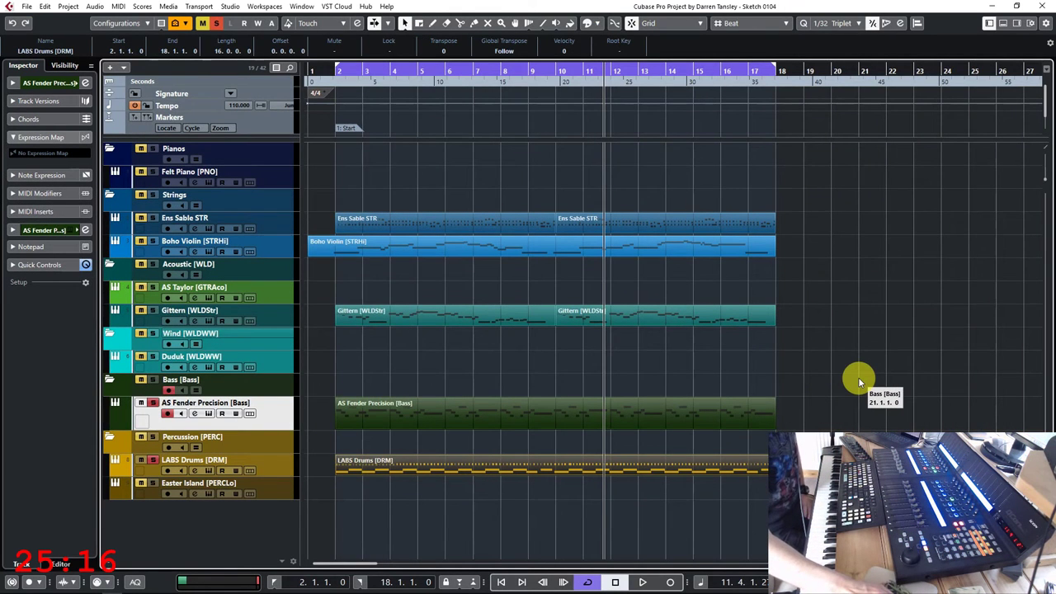
Step the playhead back to 11.3.1.0 and clear all track mutes and solos
key("KP_Subtract")
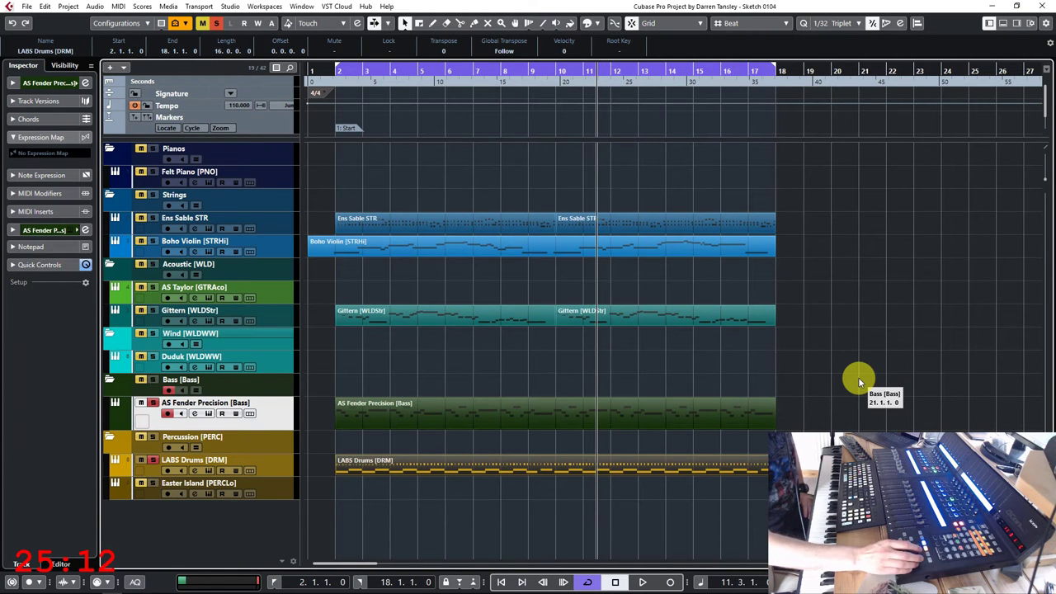
key("alt+shift+s")
key("alt+shift+m")
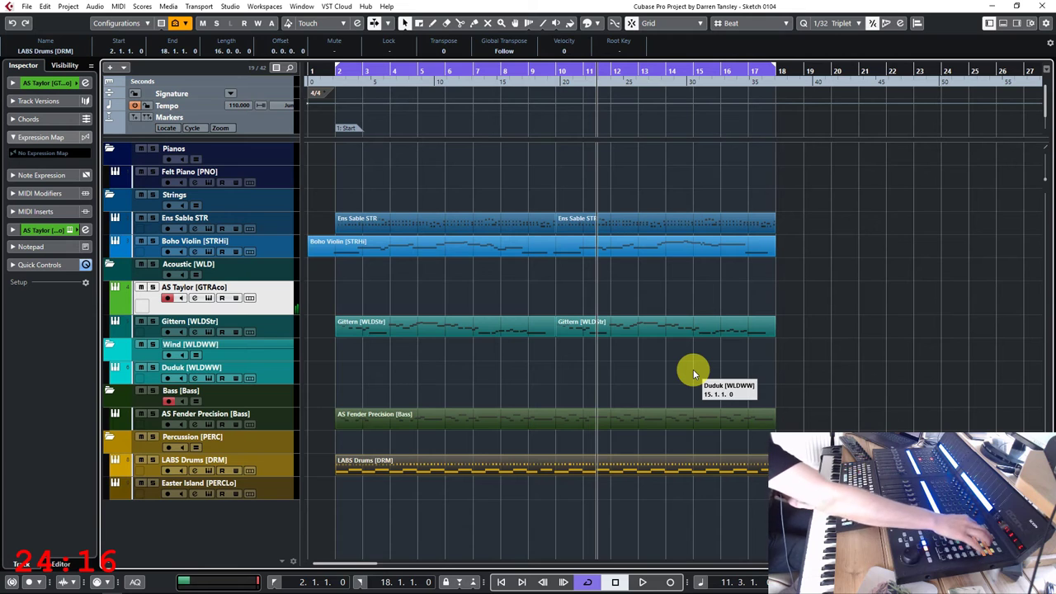
key("ctrl+e")
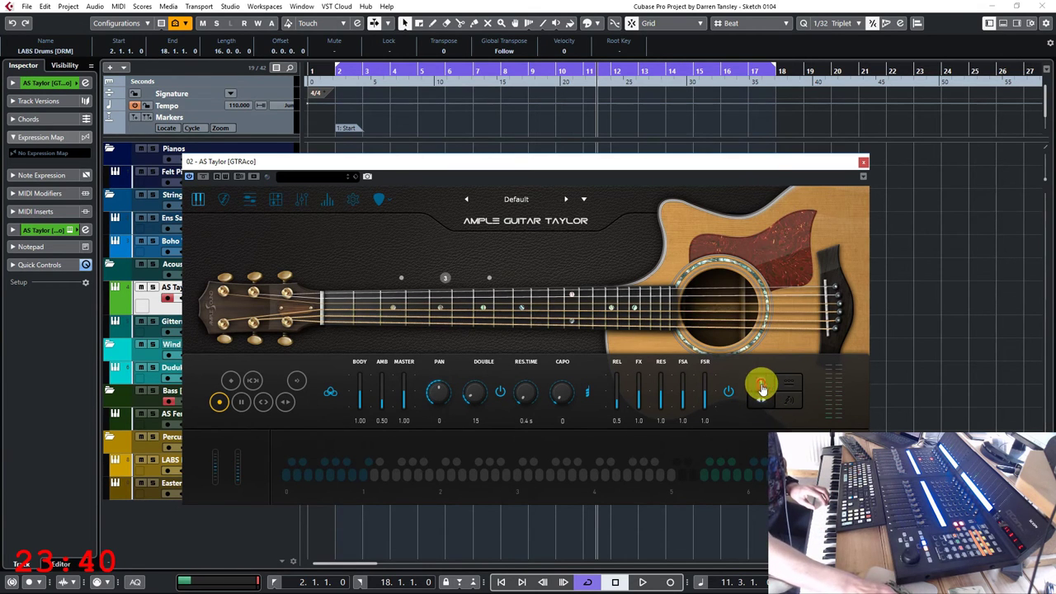
Pick a play mode in Ample Guitar Taylor, audition the arrangement, then bring up the MixConsole
left_click(760, 389)
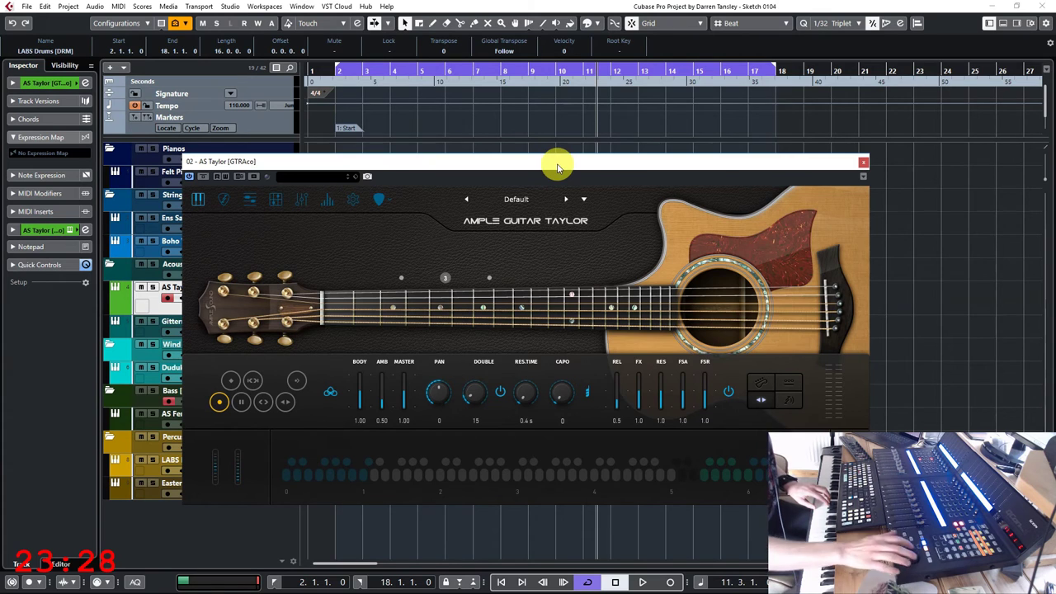
key("space")
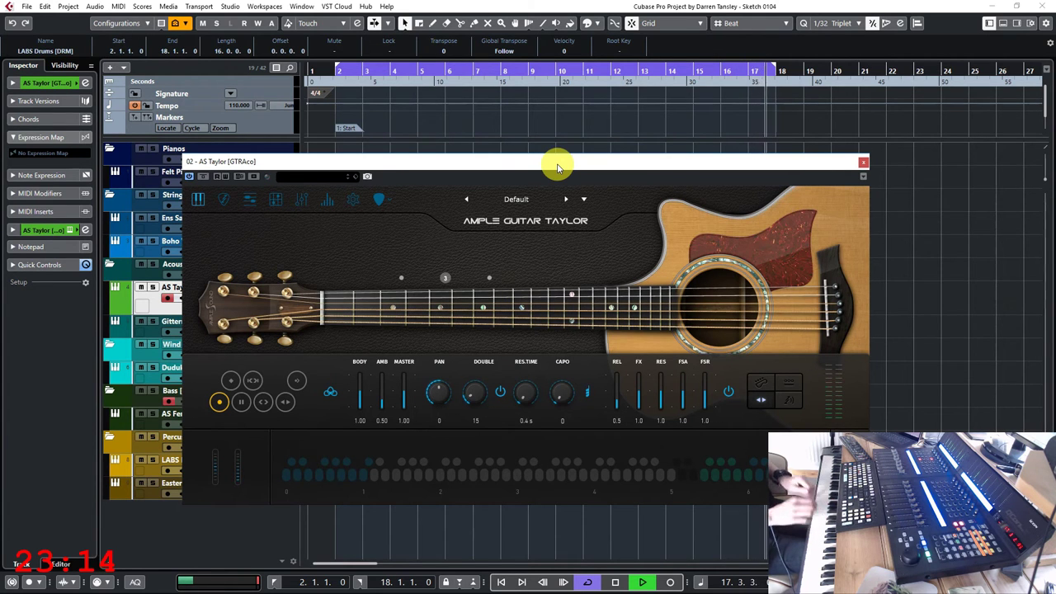
key("space")
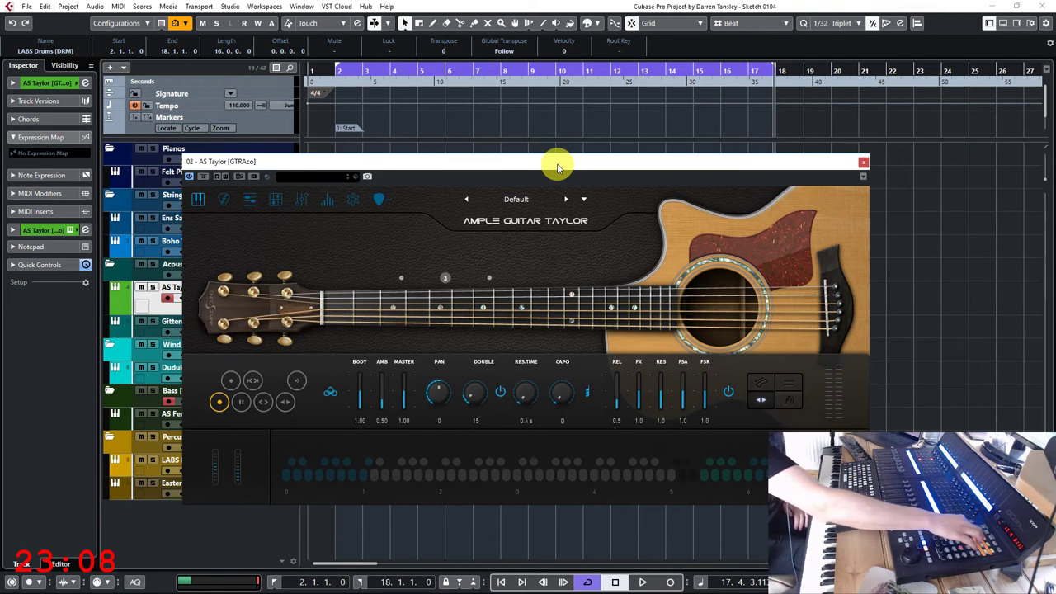
key("F3")
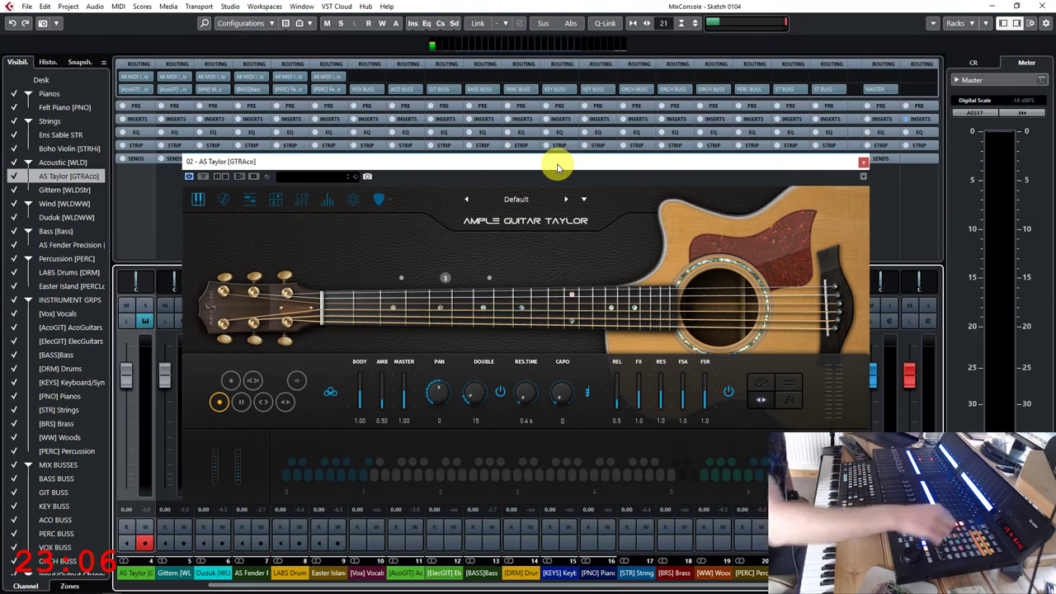
Close the Ample Guitar Taylor window and shift the MixConsole channel view
left_click(863, 163)
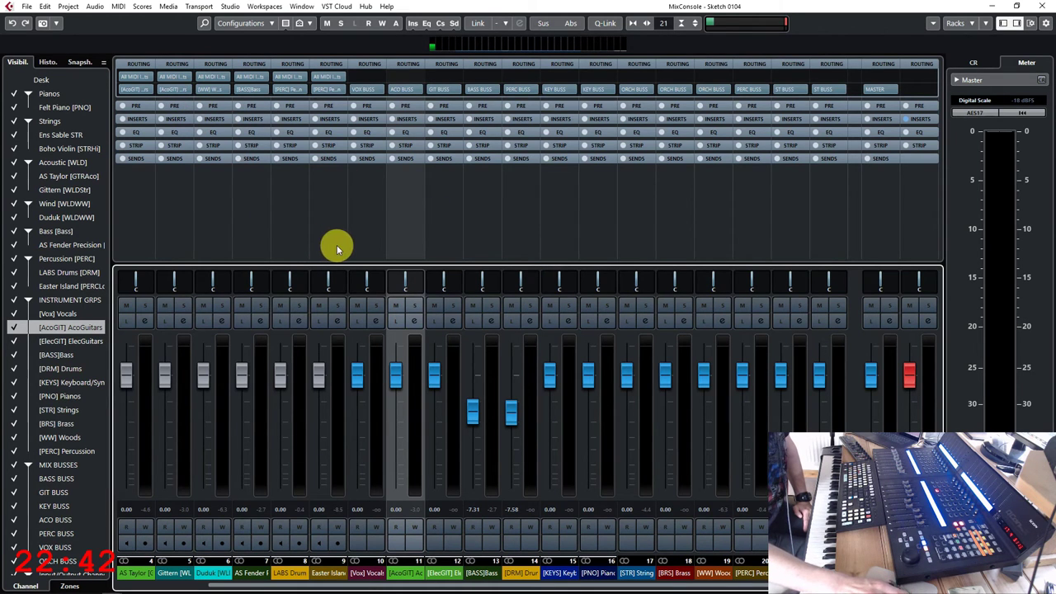
left_click_drag(428, 584, 293, 586)
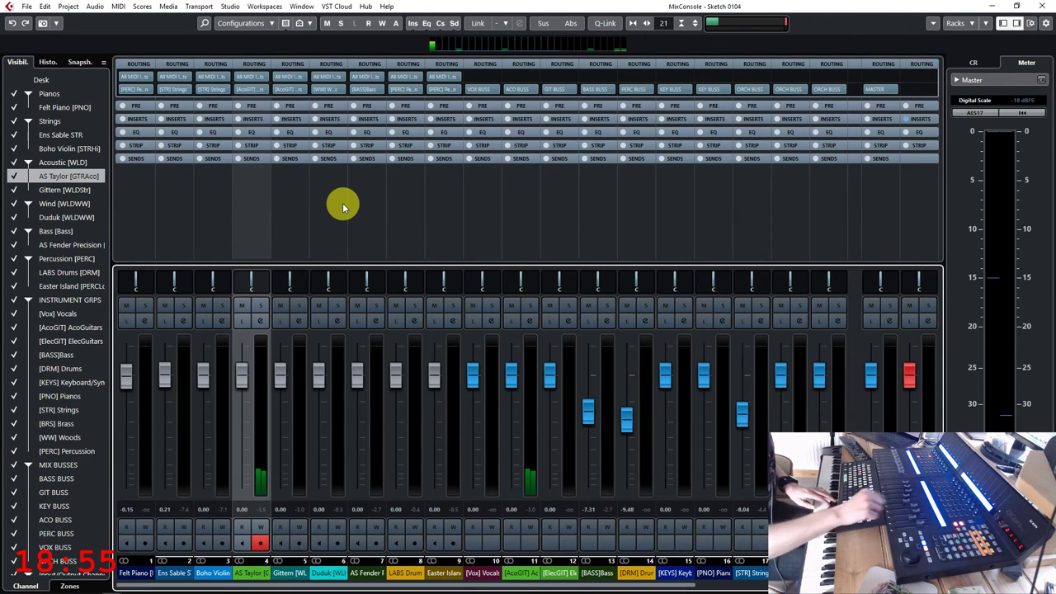
key("F3")
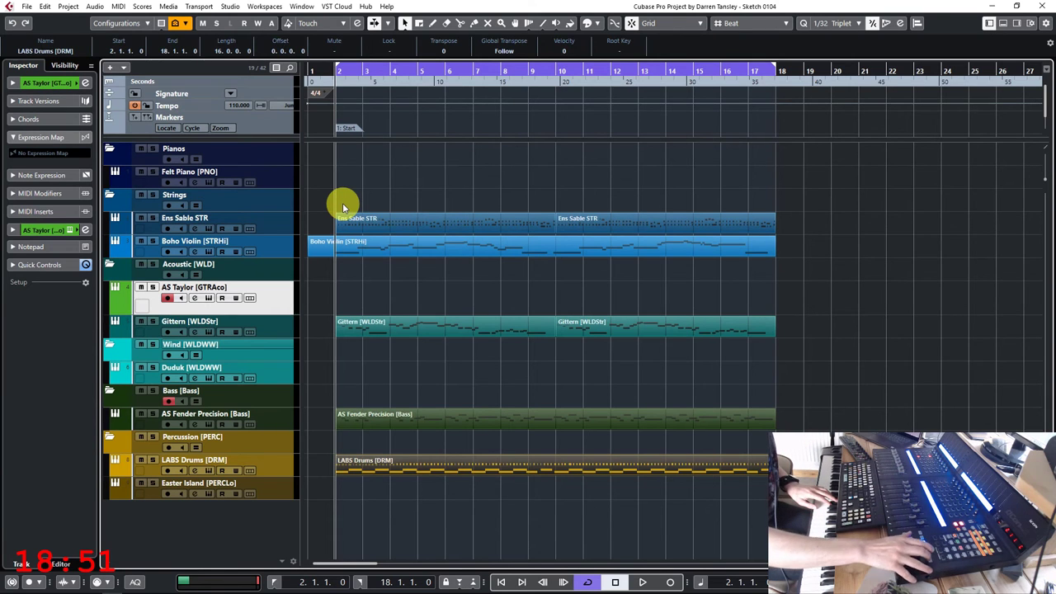
key("ctrl+shift+a")
key("space")
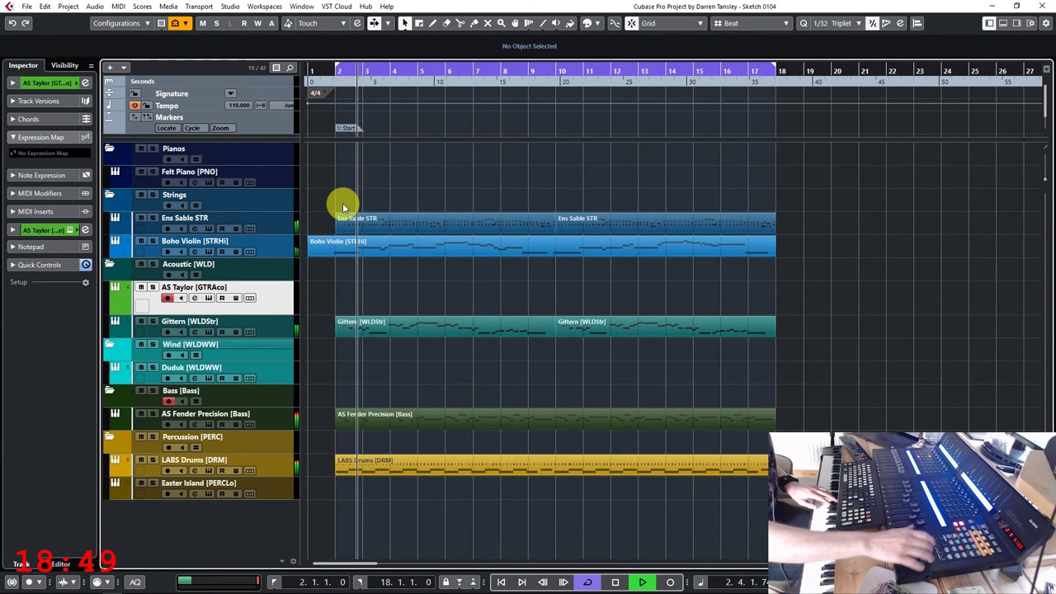
key("space")
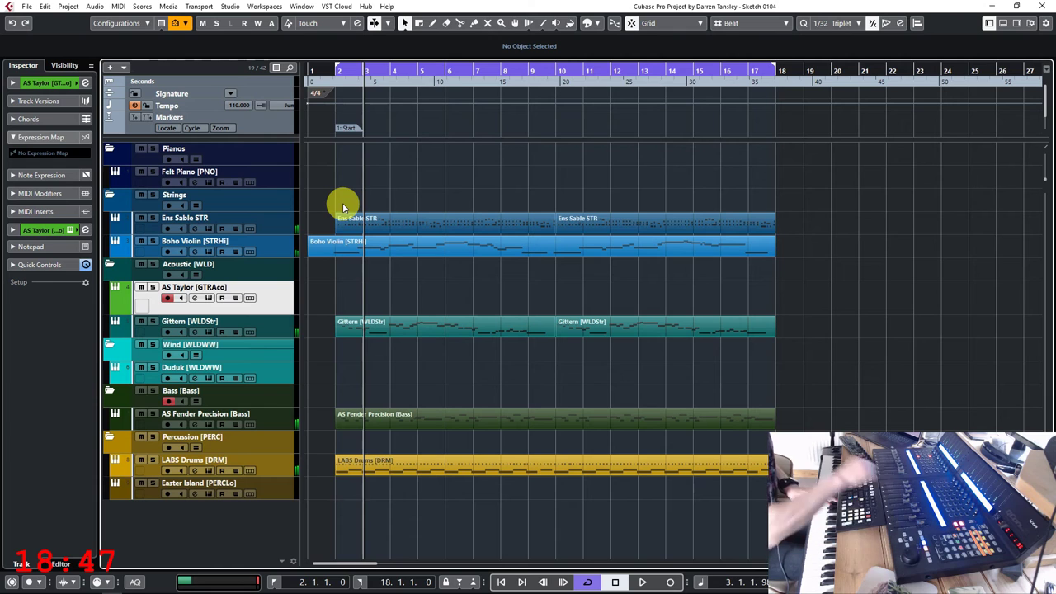
key("KP_1")
key("KP_Multiply")
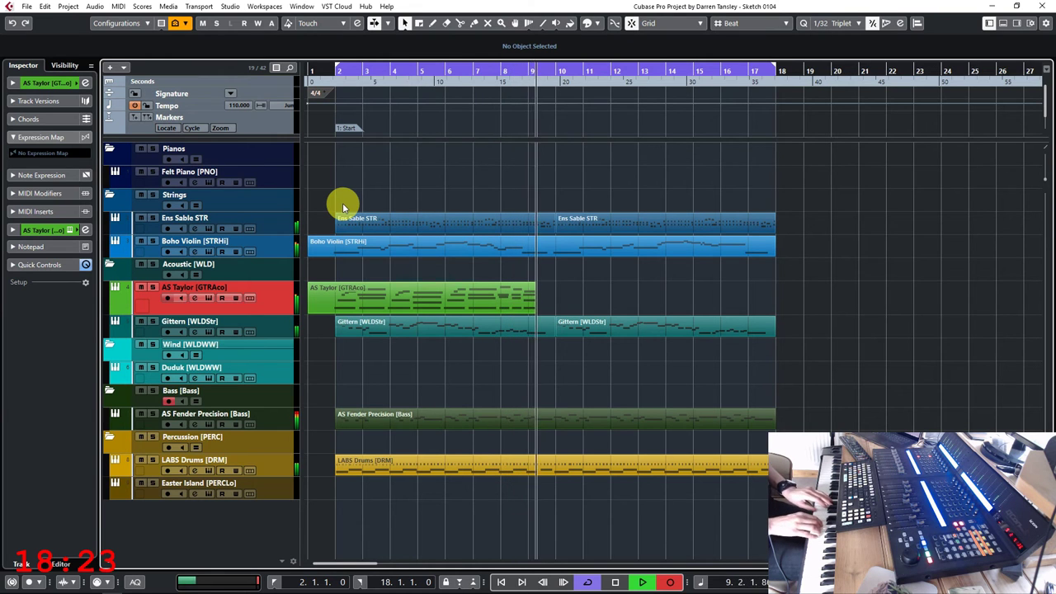
key("space")
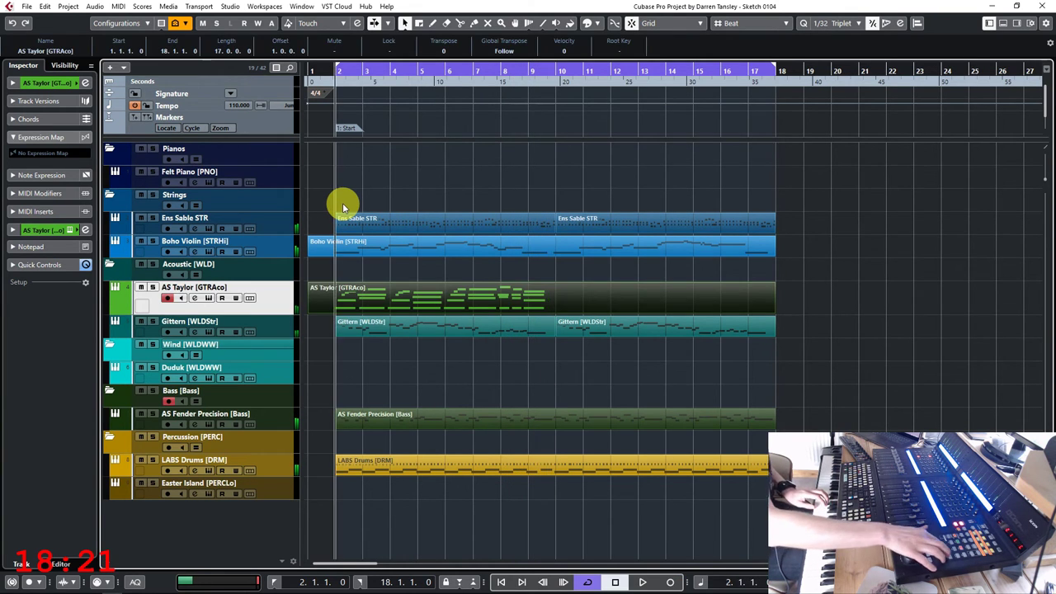
key("ctrl+z")
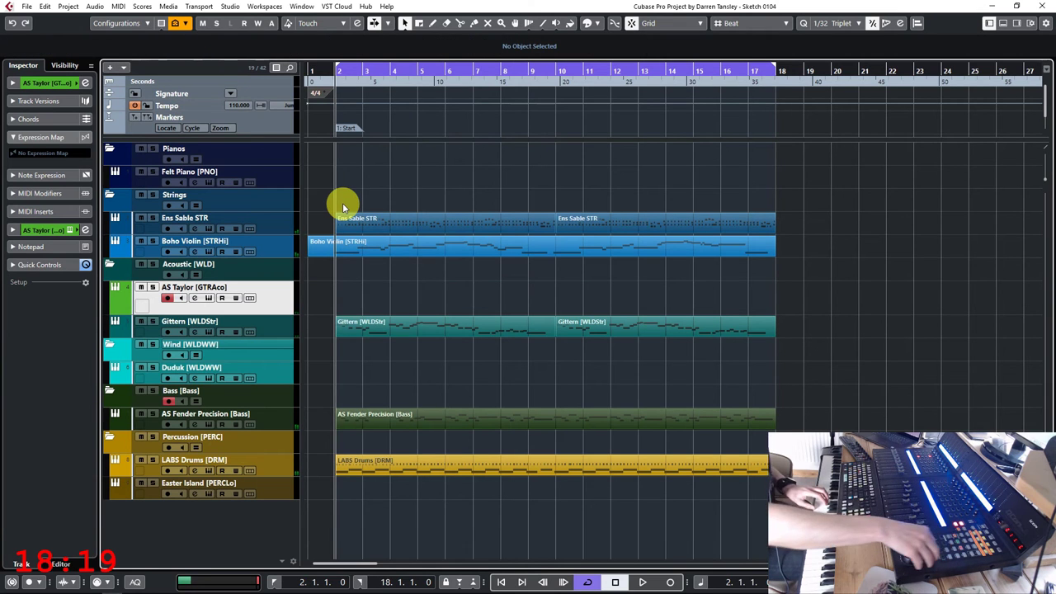
key("KP_Multiply")
key("space")
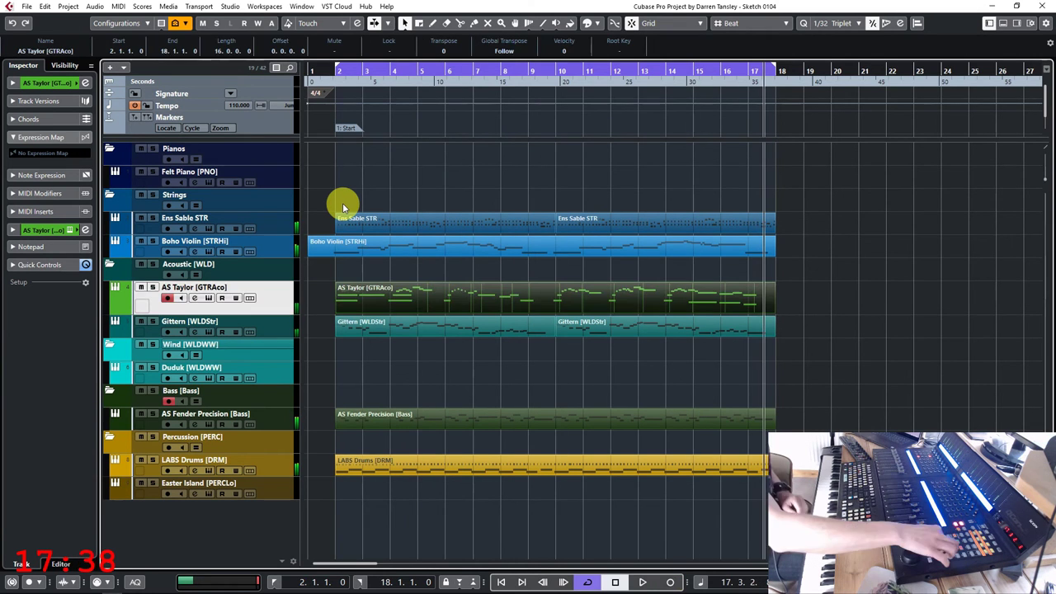
key("KP_Divide")
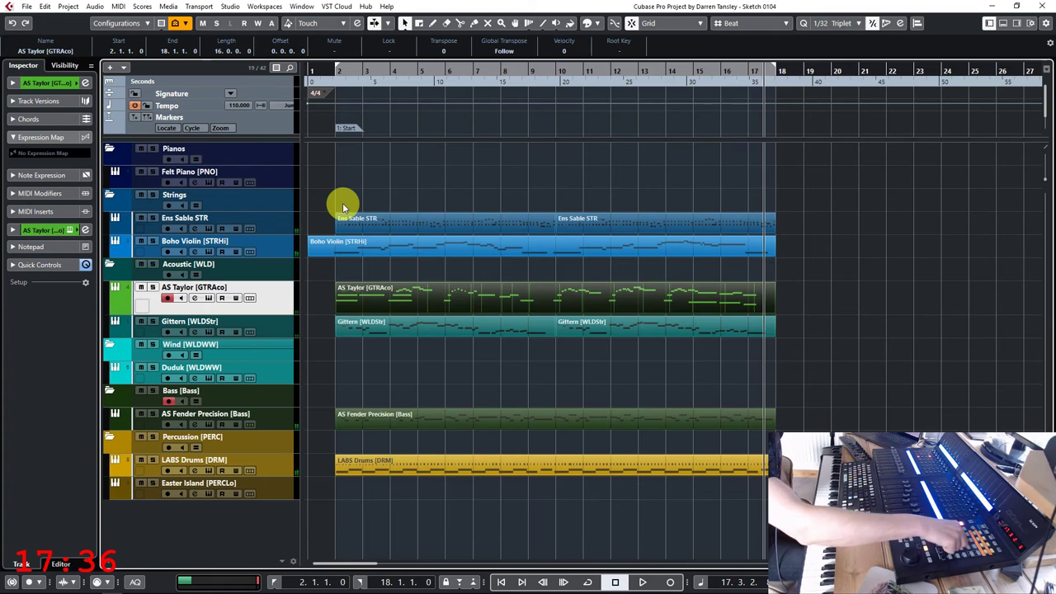
key("ctrl+z")
key("KP_1")
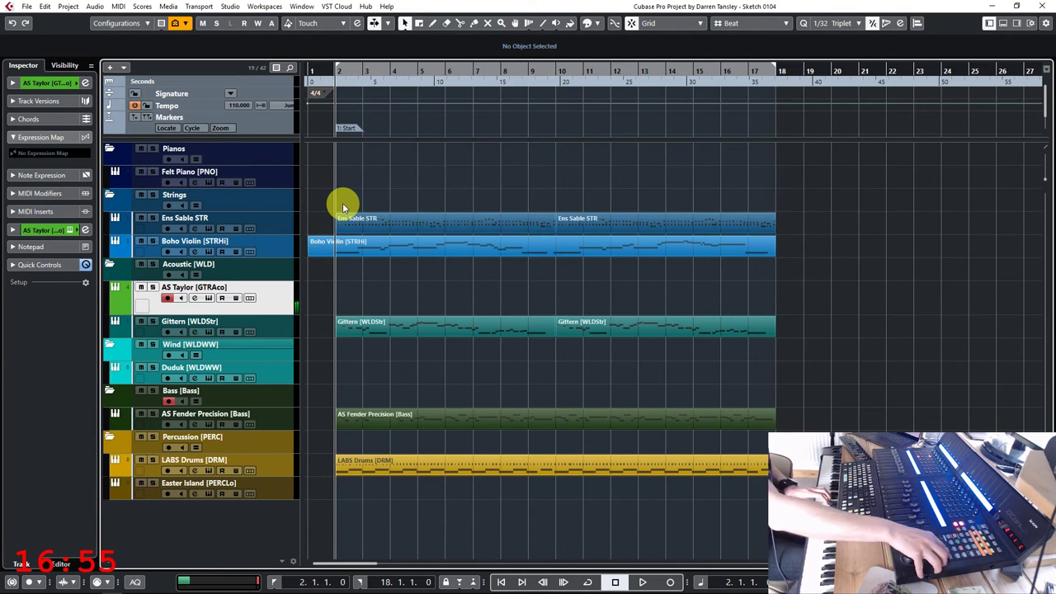
Discard a false-start take, then record the AS Taylor guitar part from bar 2 to bar 18
key("KP_Multiply")
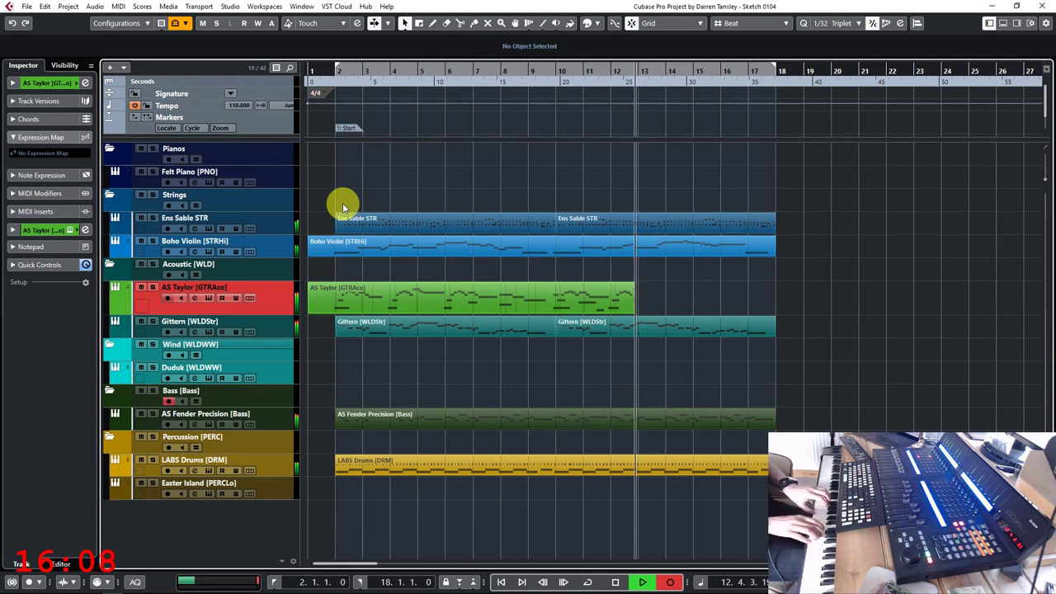
key("space")
key("ctrl+z")
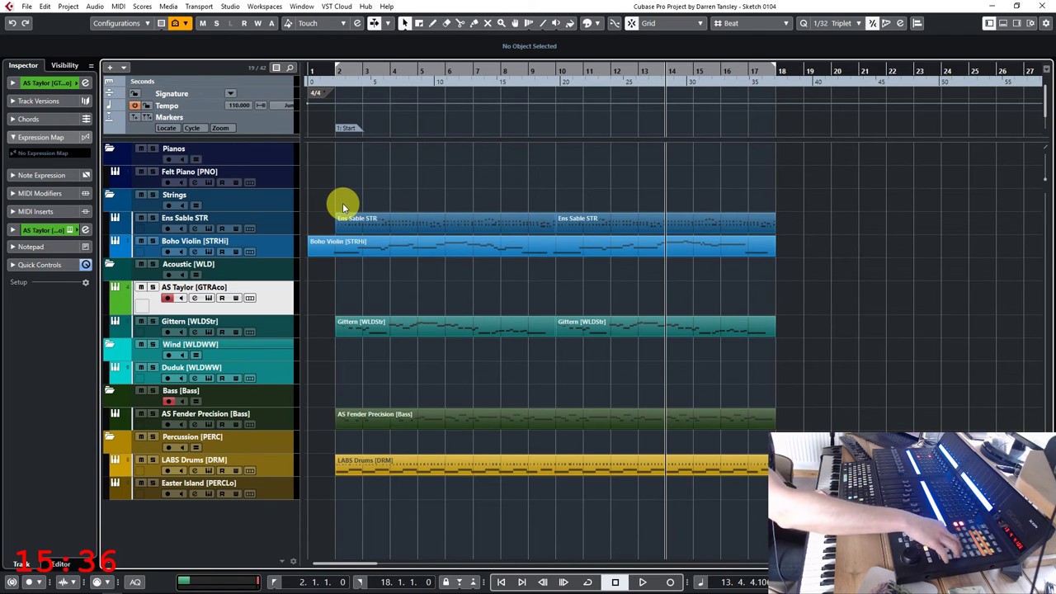
key("KP_1")
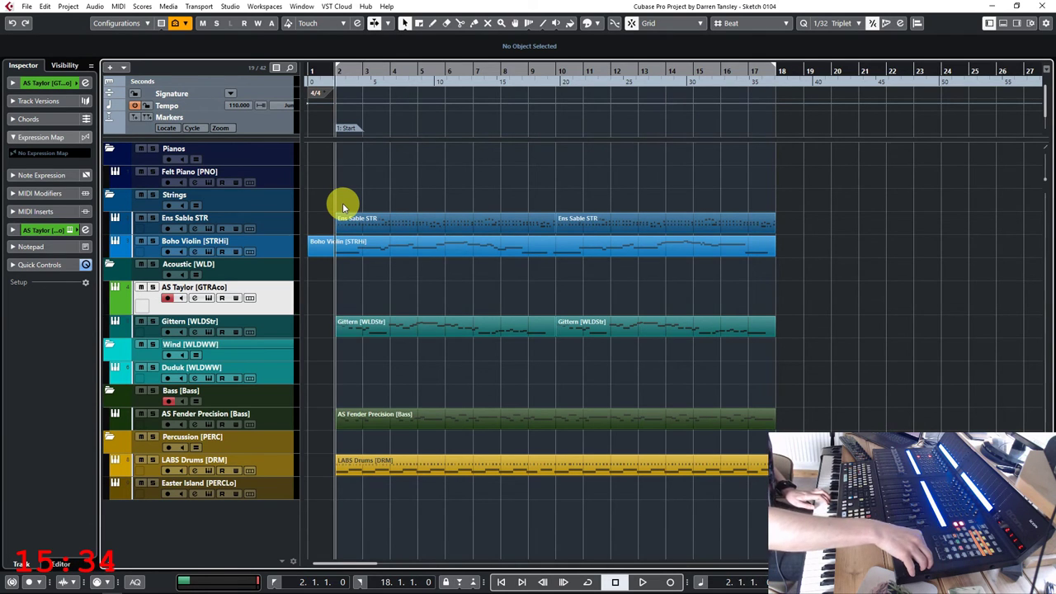
key("space")
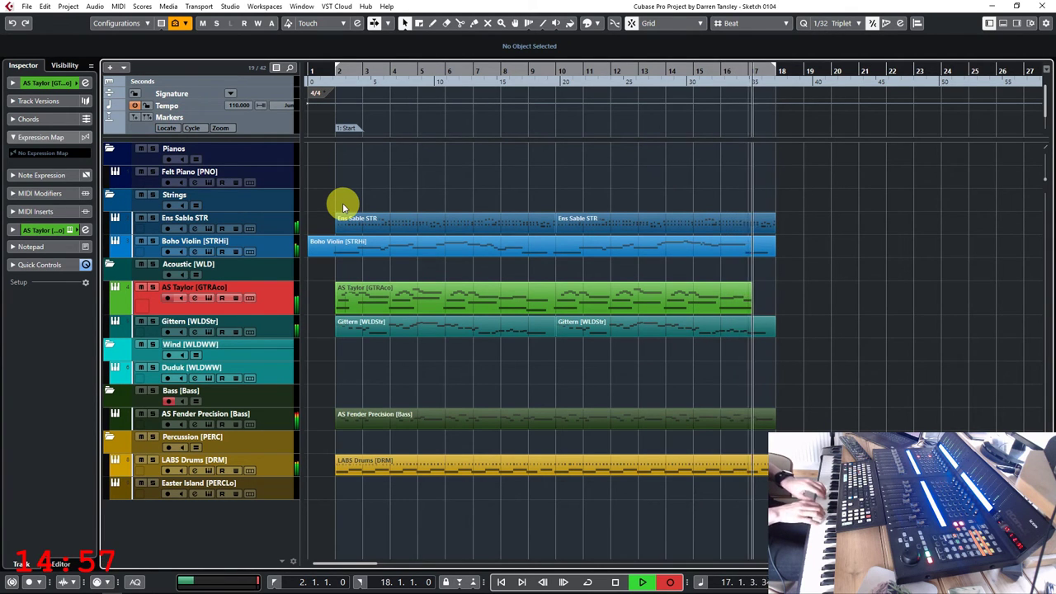
key("space")
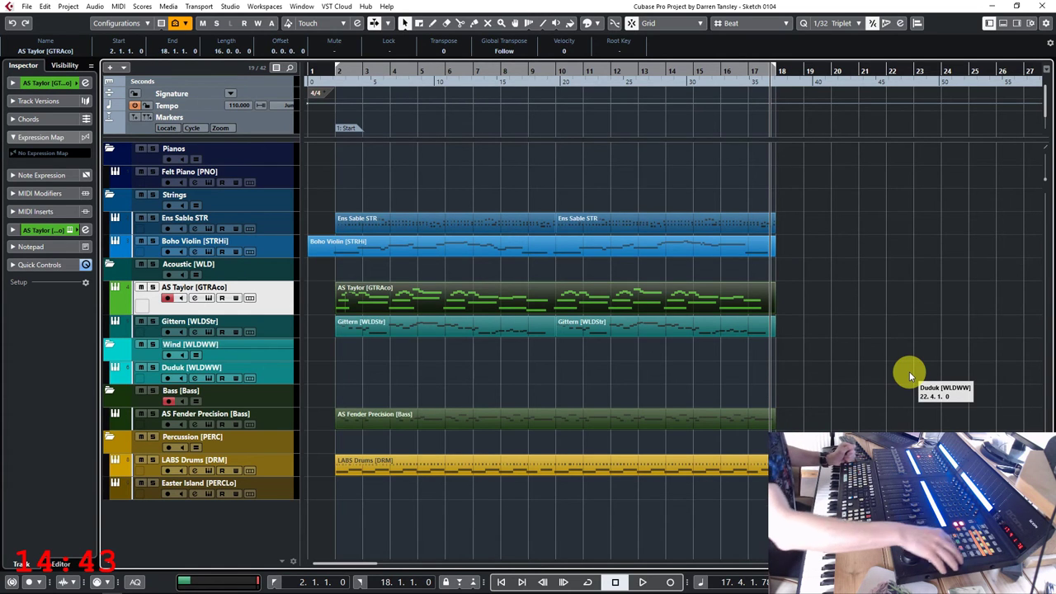
key("End")
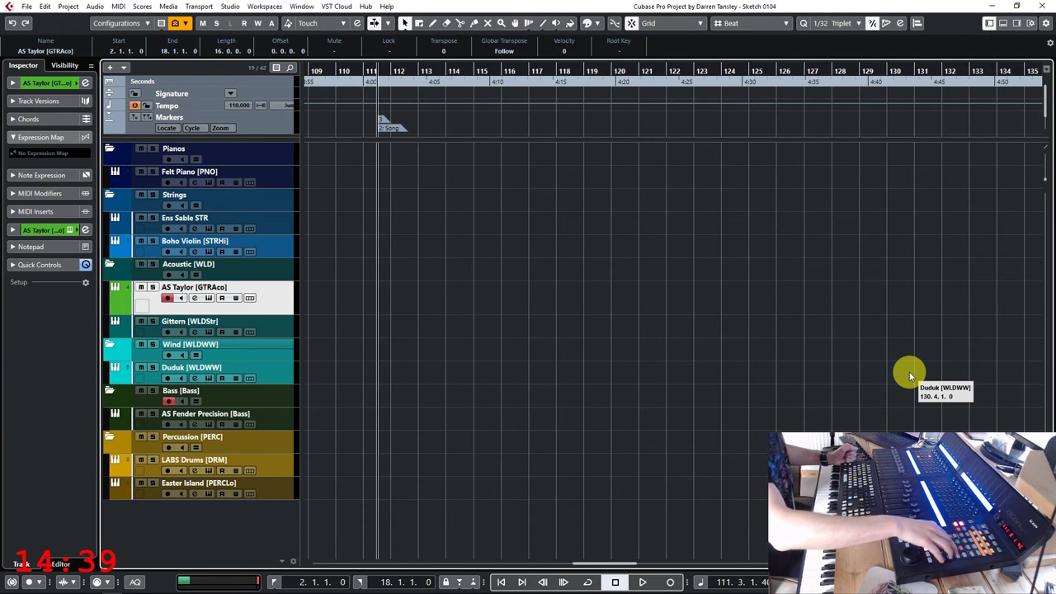
key("KP_1")
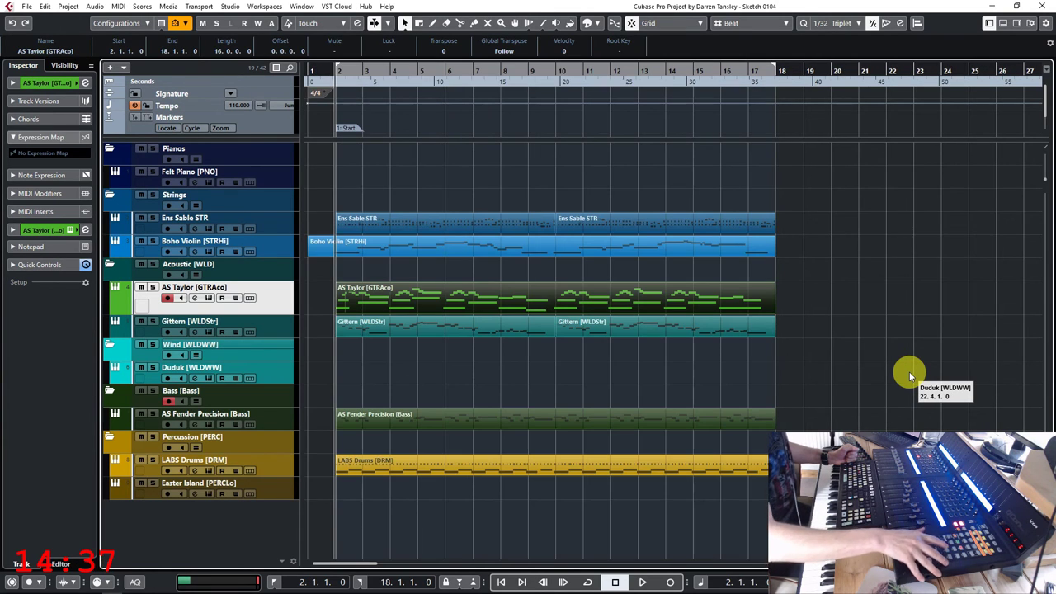
key("Home")
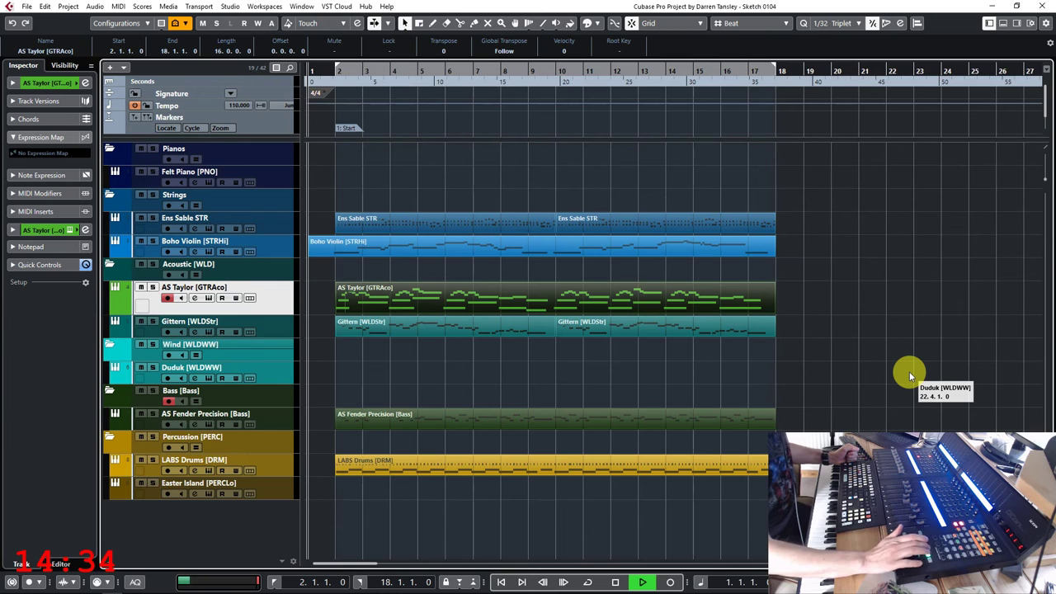
key("space")
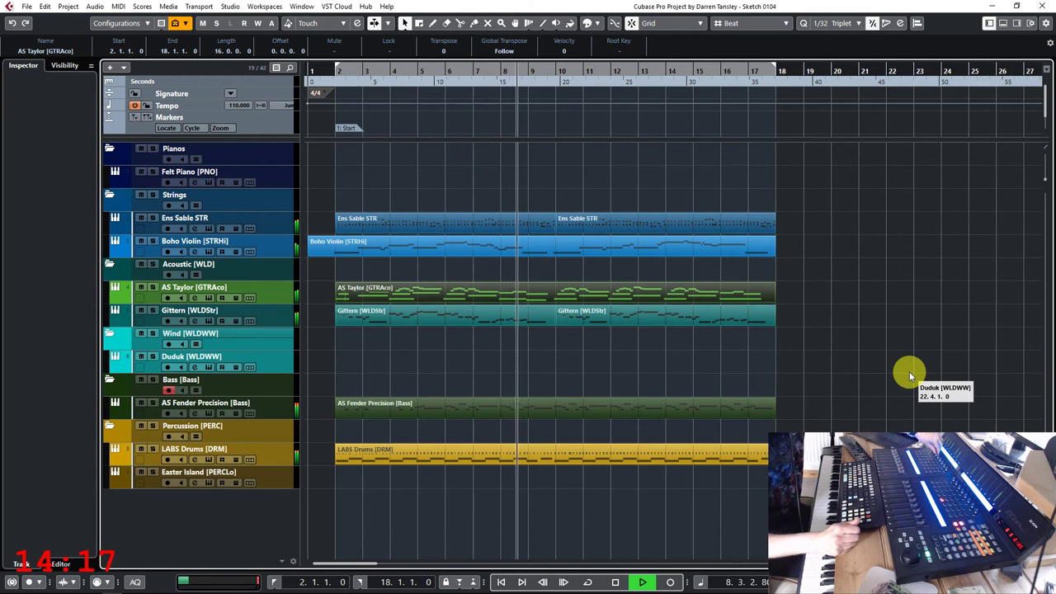
Stop playback and solo Boho Violin, AS Taylor and Gittern in the MixConsole
key("space")
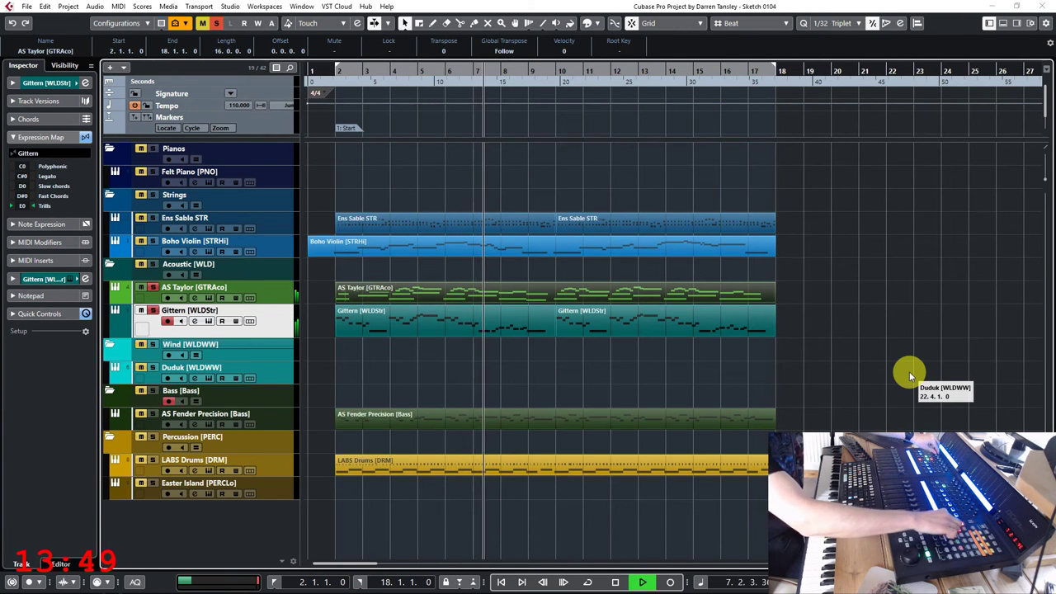
key("F3")
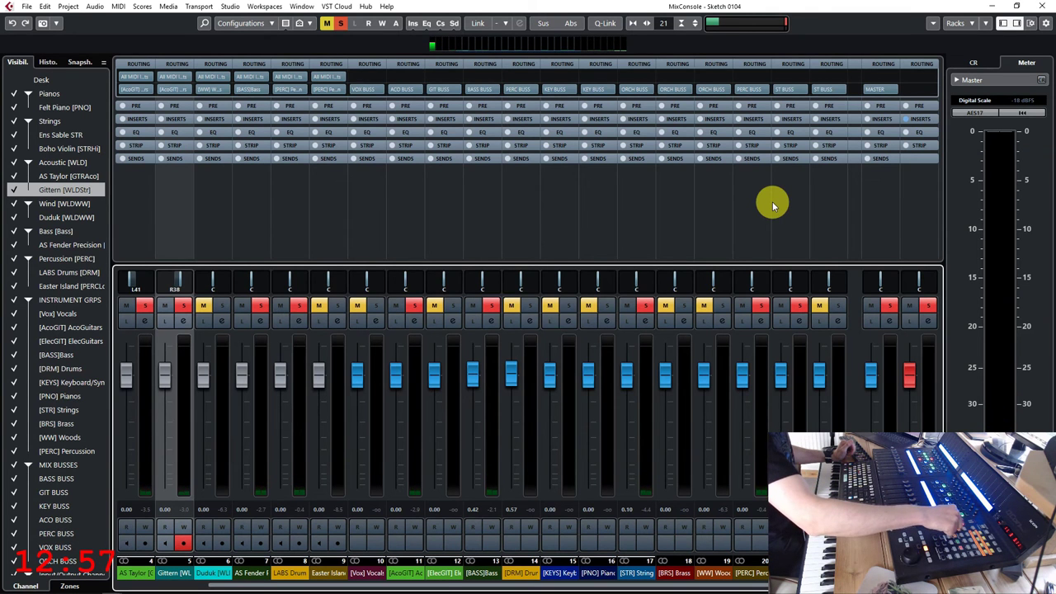
key("F3")
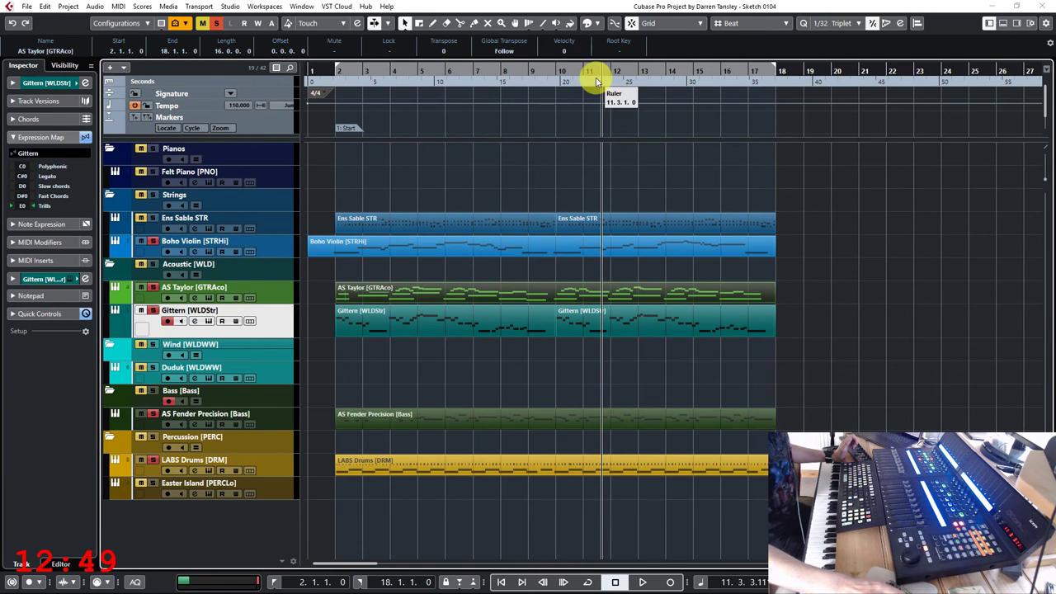
Set Snap Type to Use Quantize and the quantize value to 1/16
left_click(786, 24)
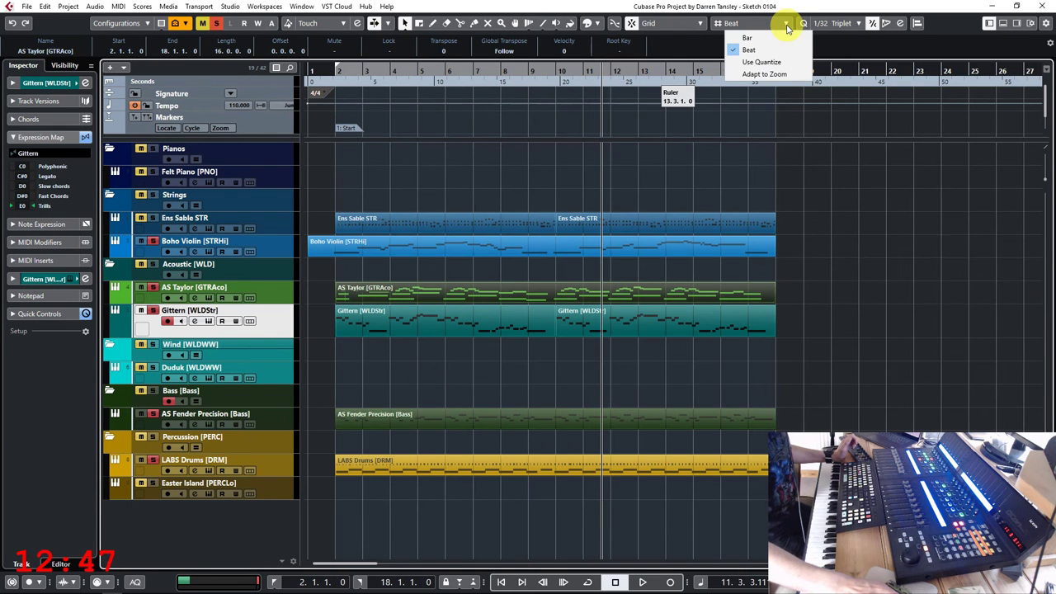
left_click(773, 61)
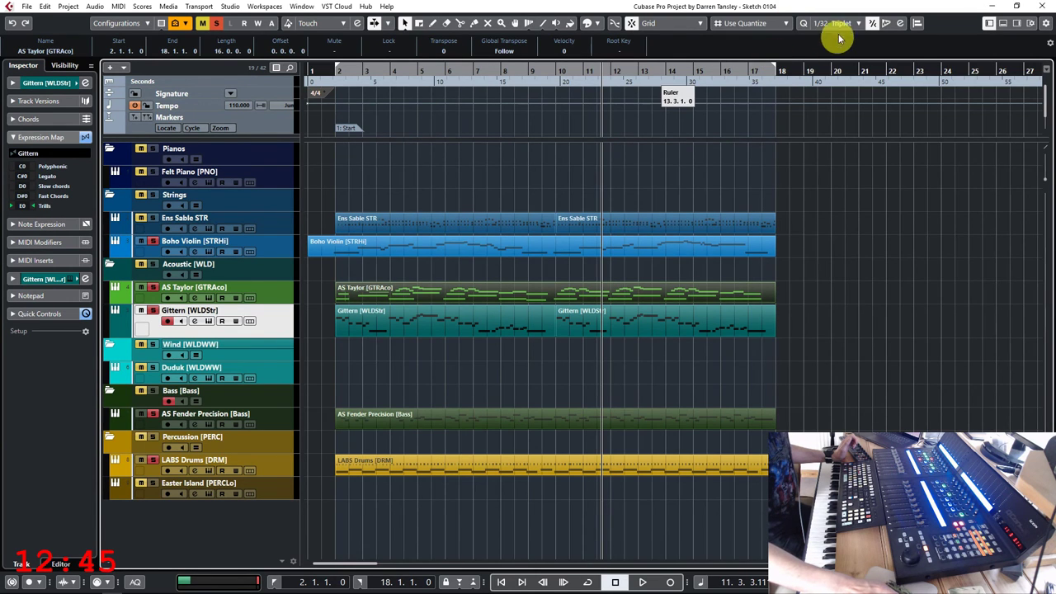
left_click(839, 25)
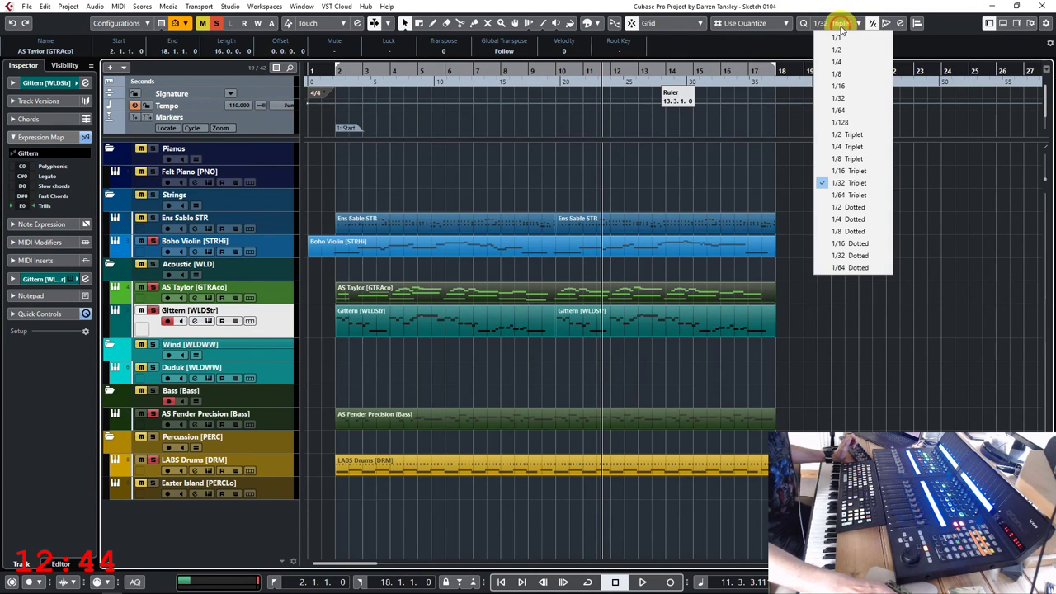
left_click(837, 75)
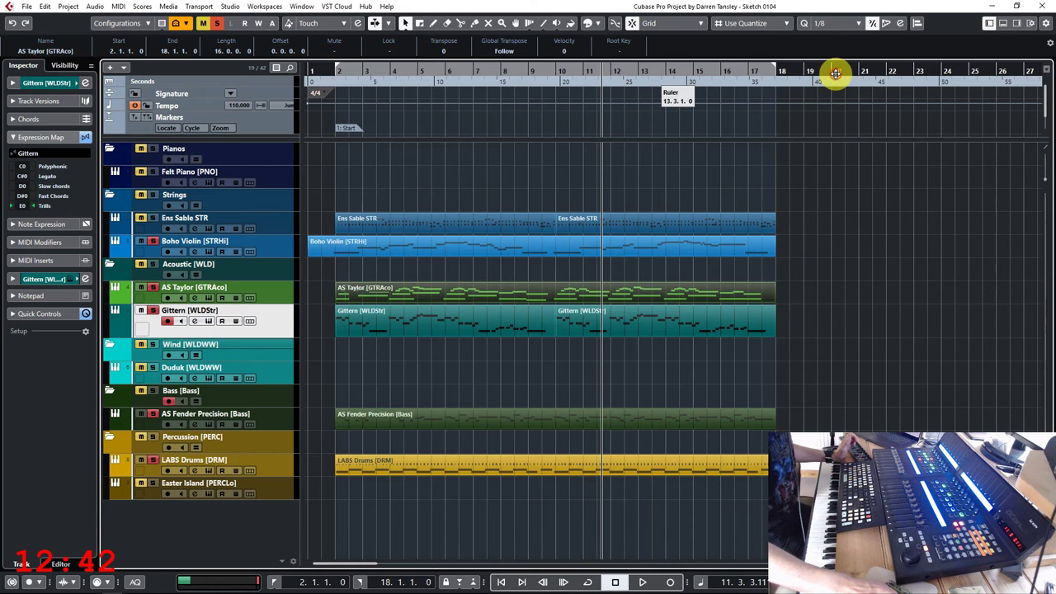
left_click(849, 23)
left_click(840, 88)
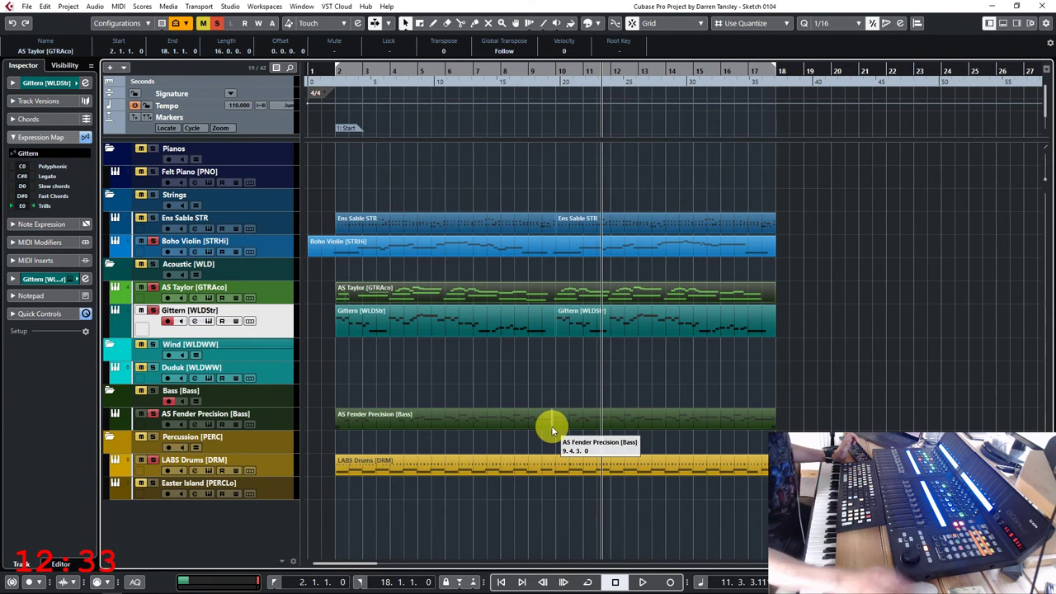
Add a Song marker near the song end and move it to bar 112
key("g")
key("g")
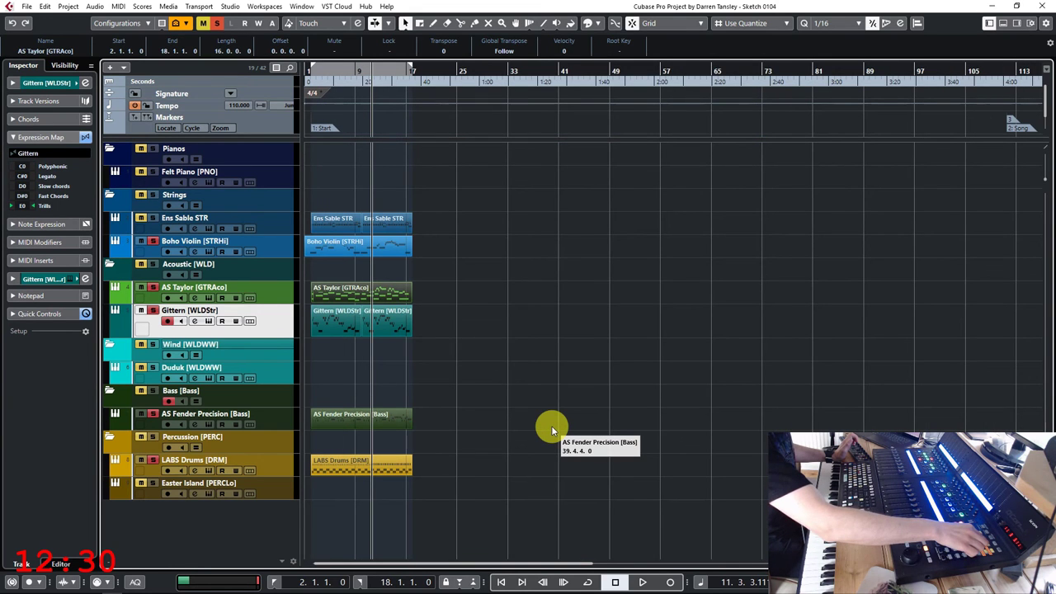
right_click(1013, 122)
left_click(1011, 122)
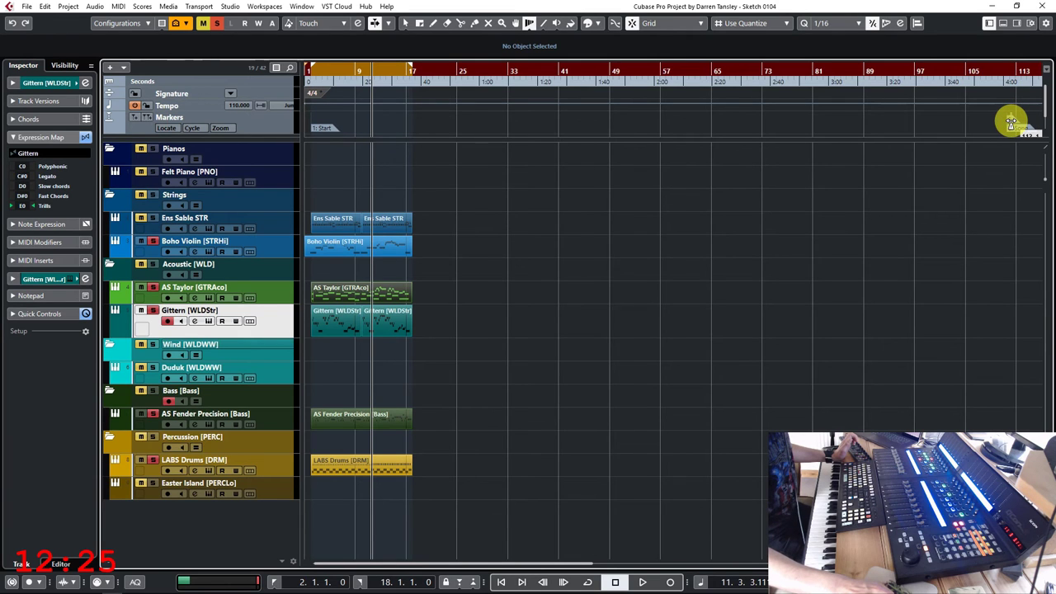
left_click(1012, 128)
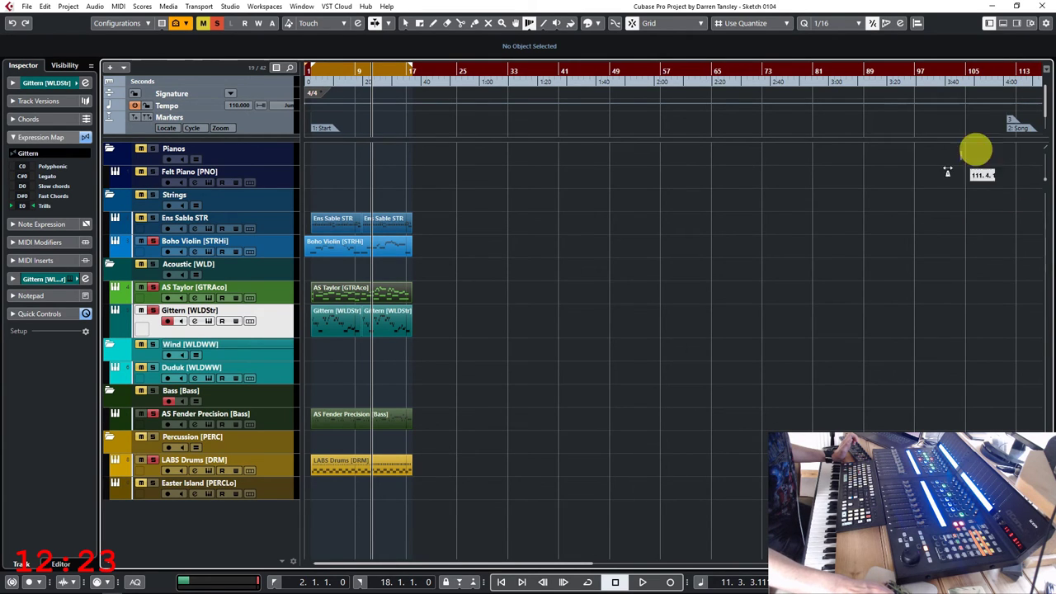
right_click(872, 210)
left_click(873, 210)
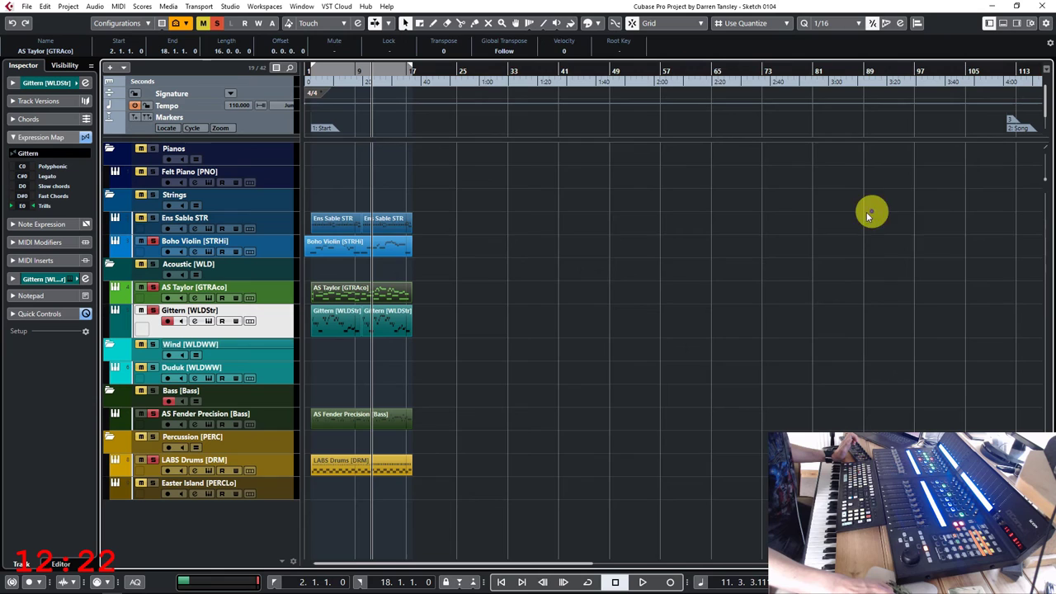
left_click(1013, 130)
left_click_drag(1013, 129, 1003, 129)
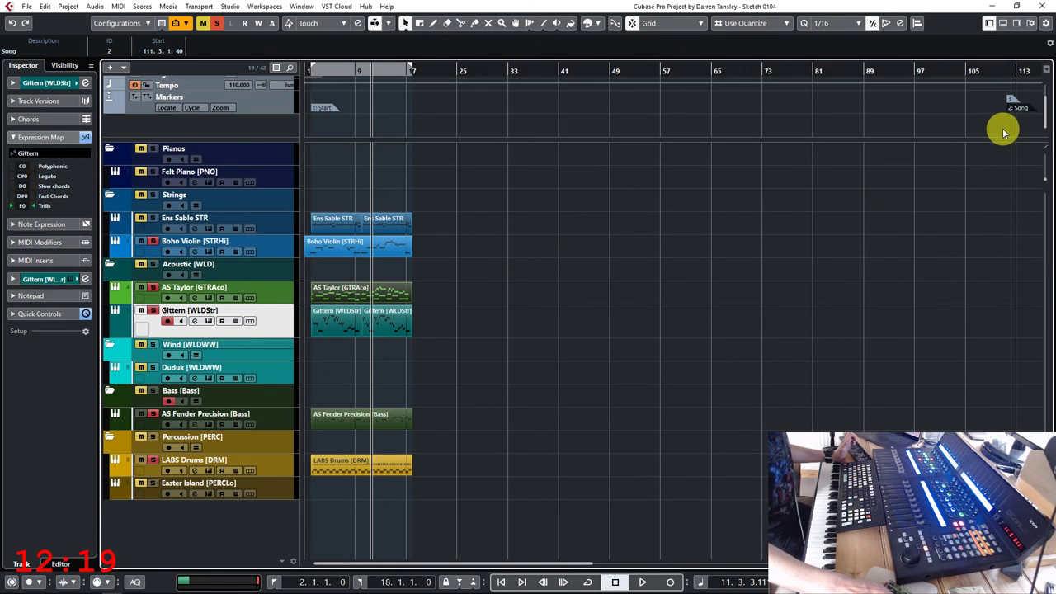
left_click_drag(1014, 110, 1013, 110)
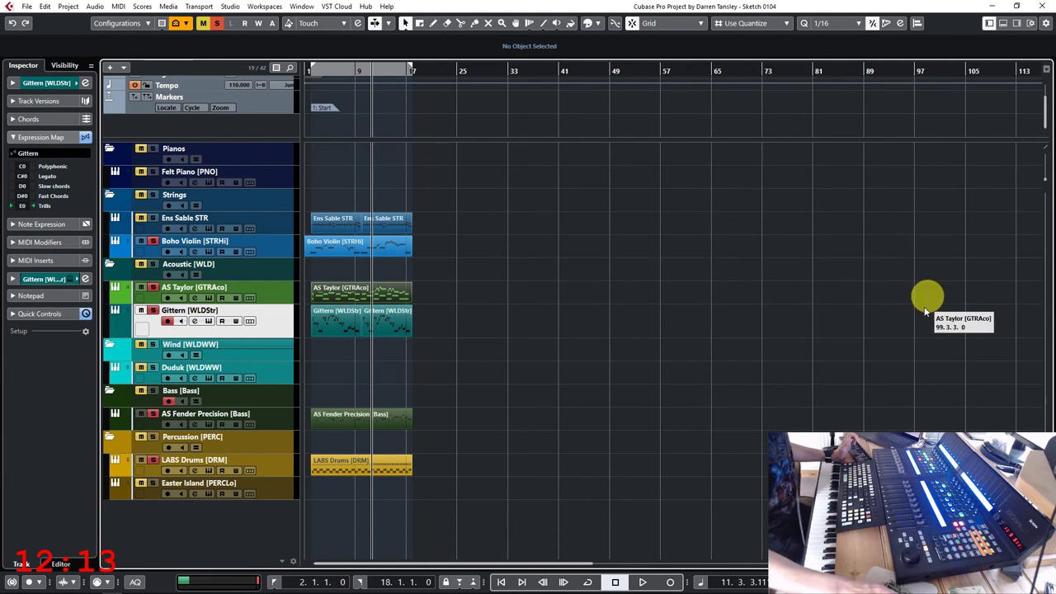
key("shift+f")
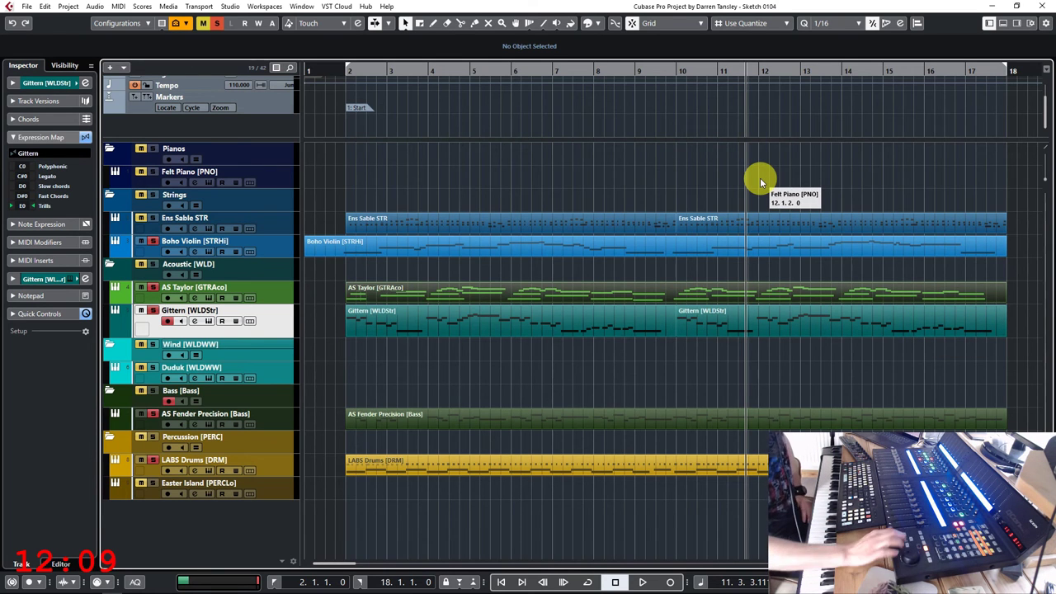
key("h")
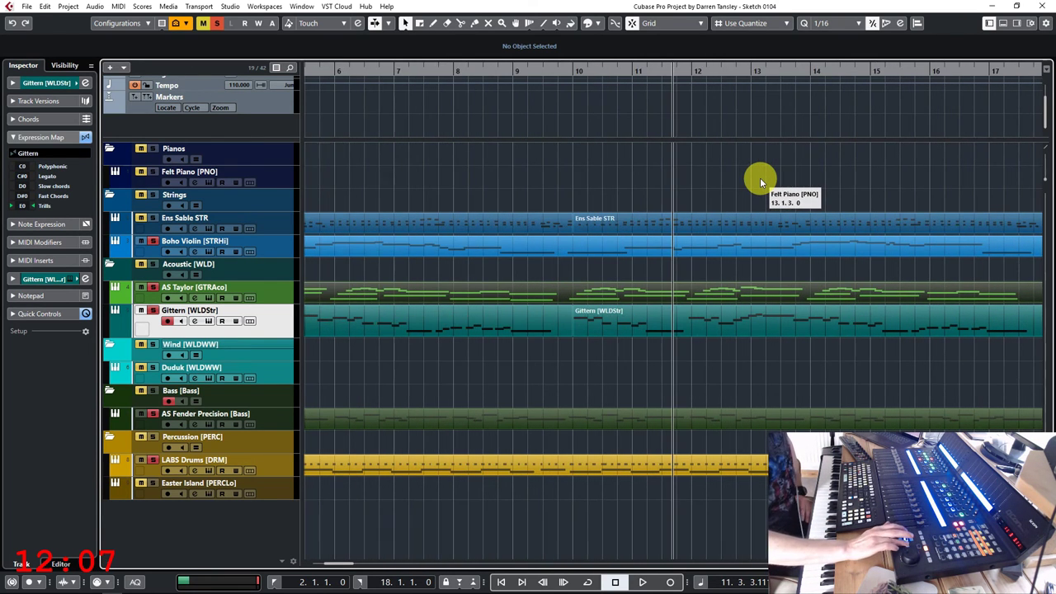
key("h")
key("h")
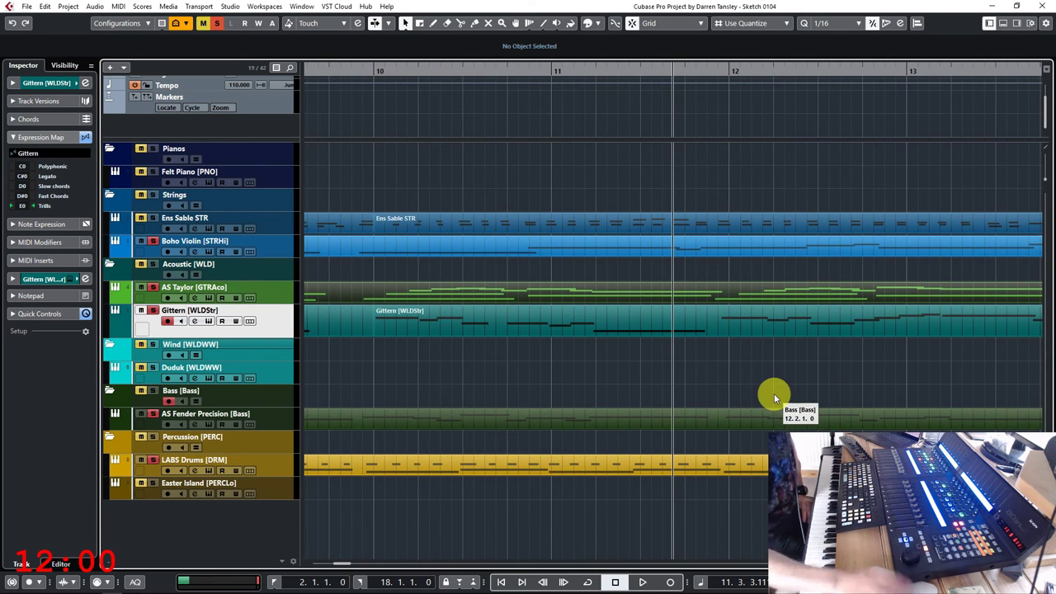
key("KP_Subtract")
key("KP_Subtract")
key("KP_Subtract")
key("KP_Subtract")
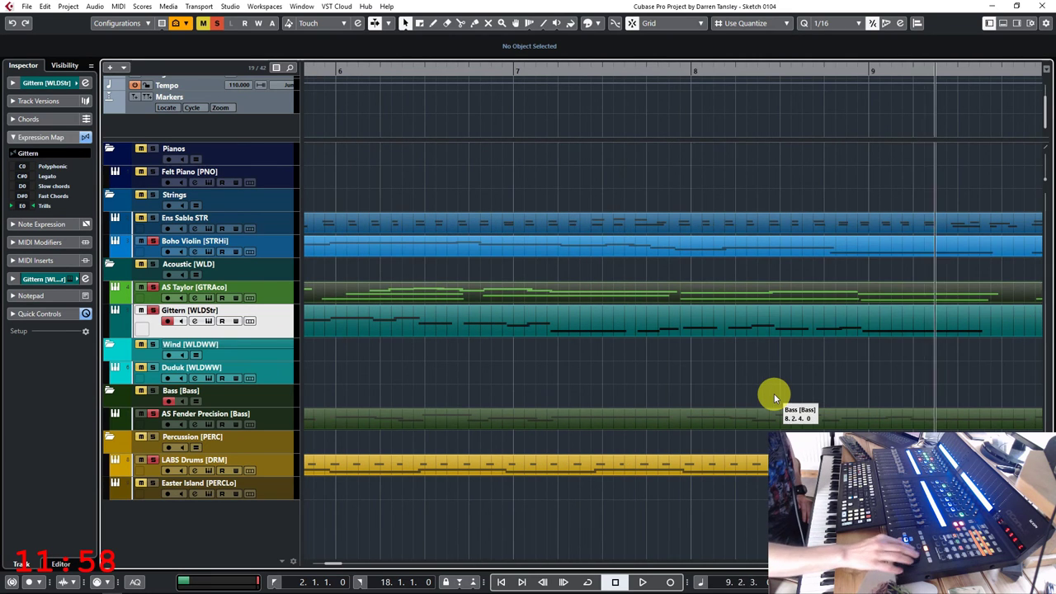
key("space")
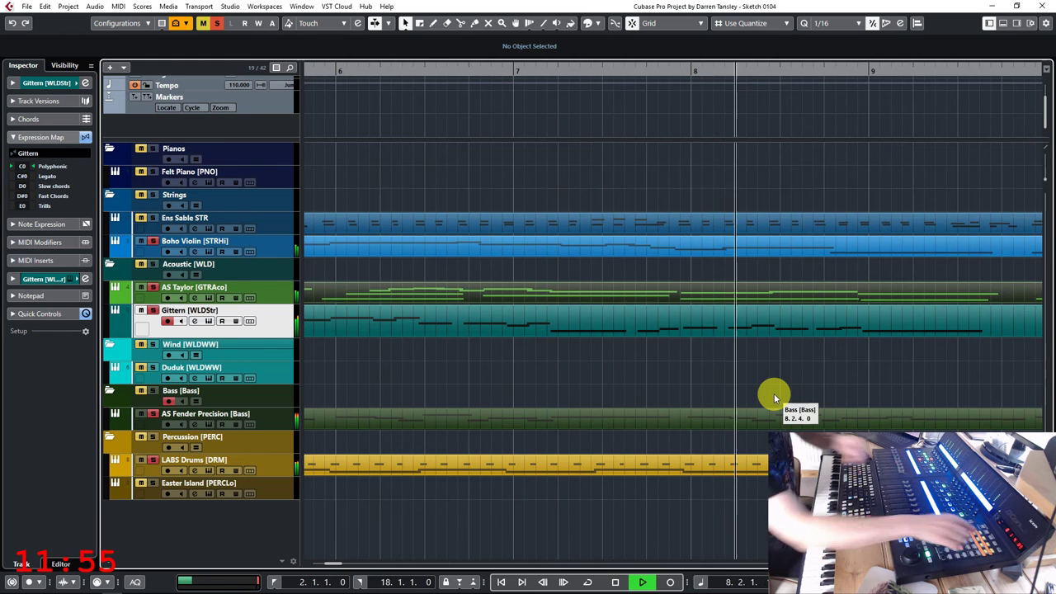
key("space")
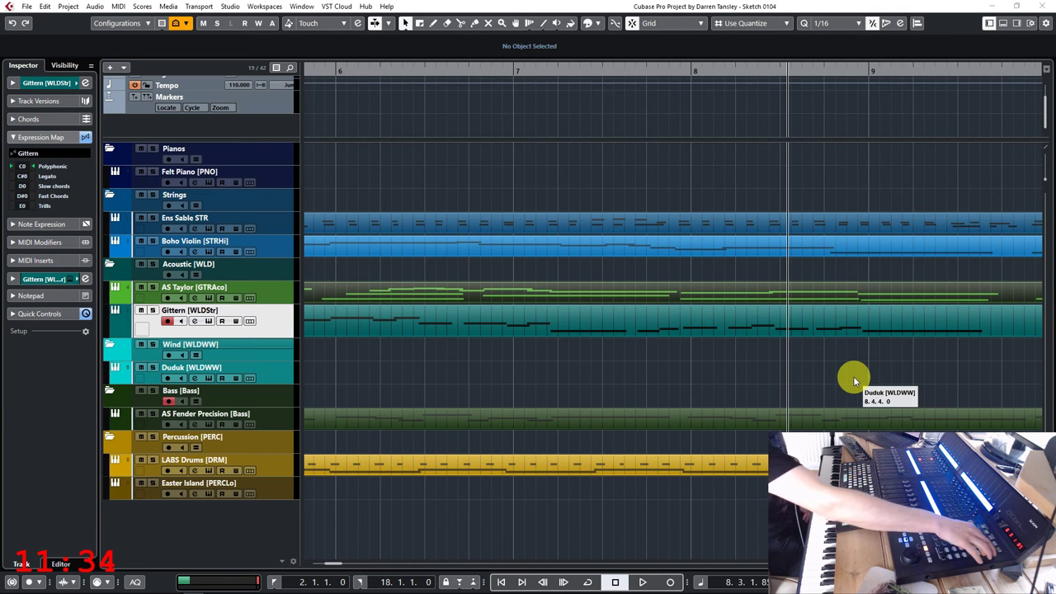
key("shift+f")
key("space")
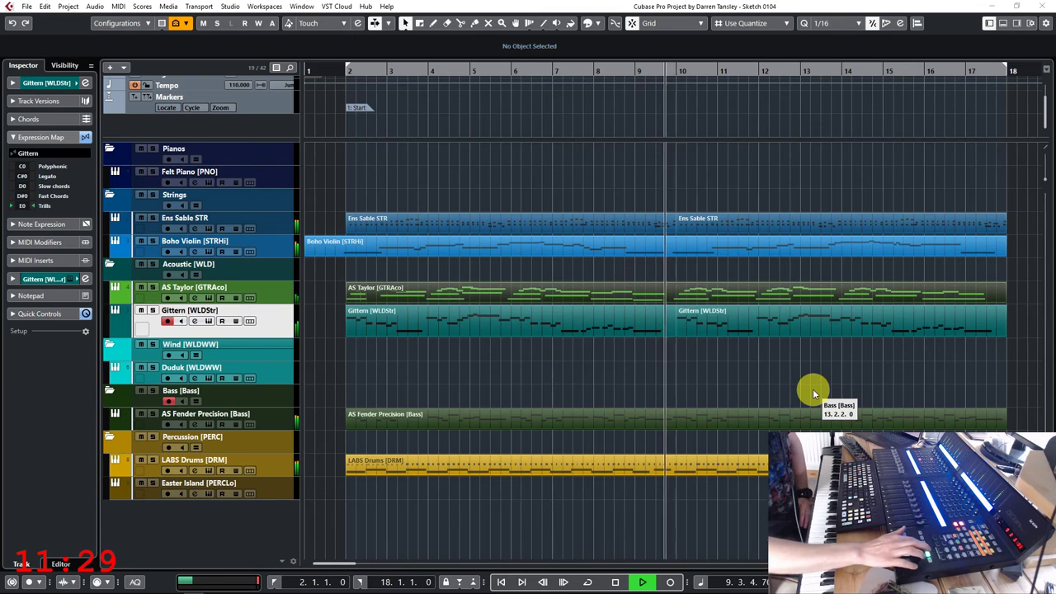
key("space")
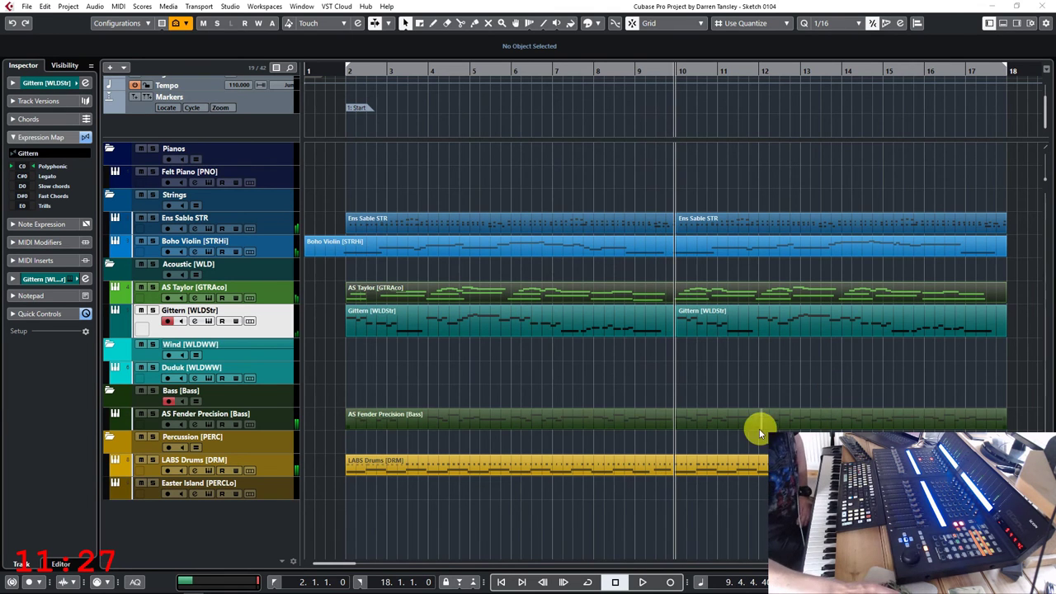
Check the bass part in the Key Editor, then split it at bar 10
double_click(671, 425)
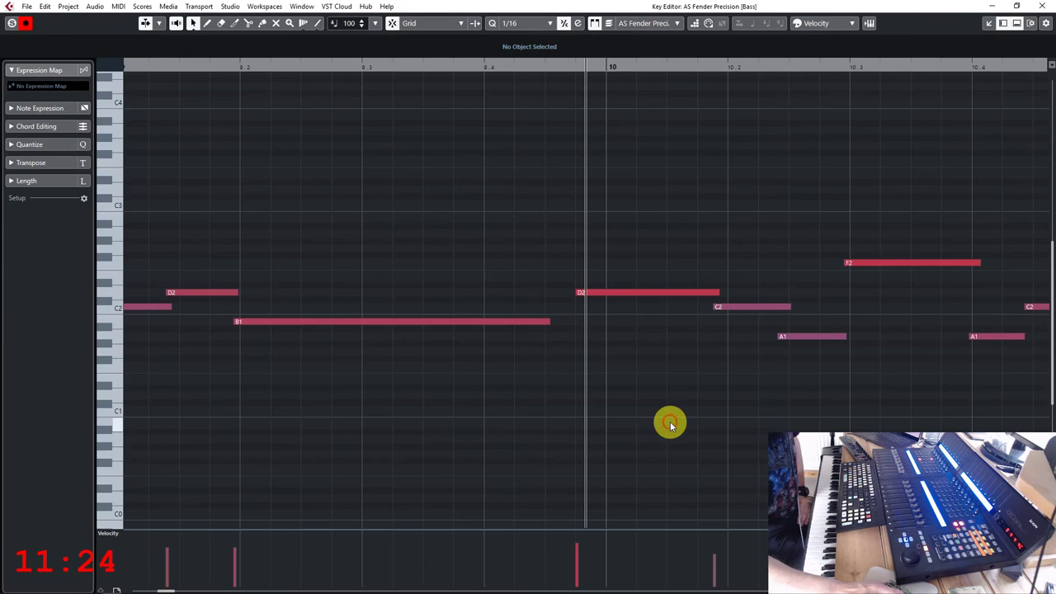
left_click(563, 65)
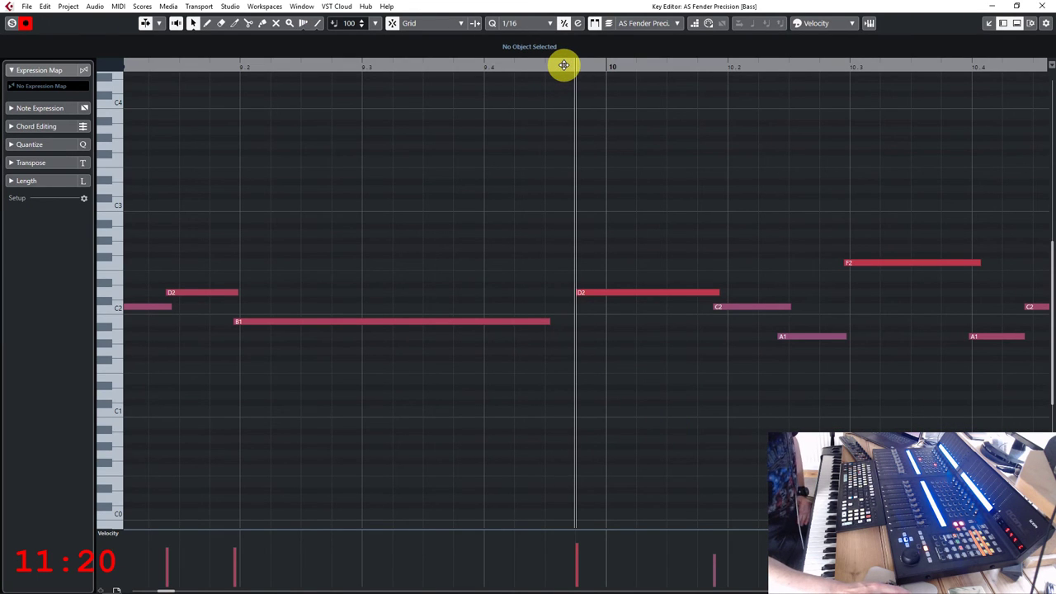
key("Escape")
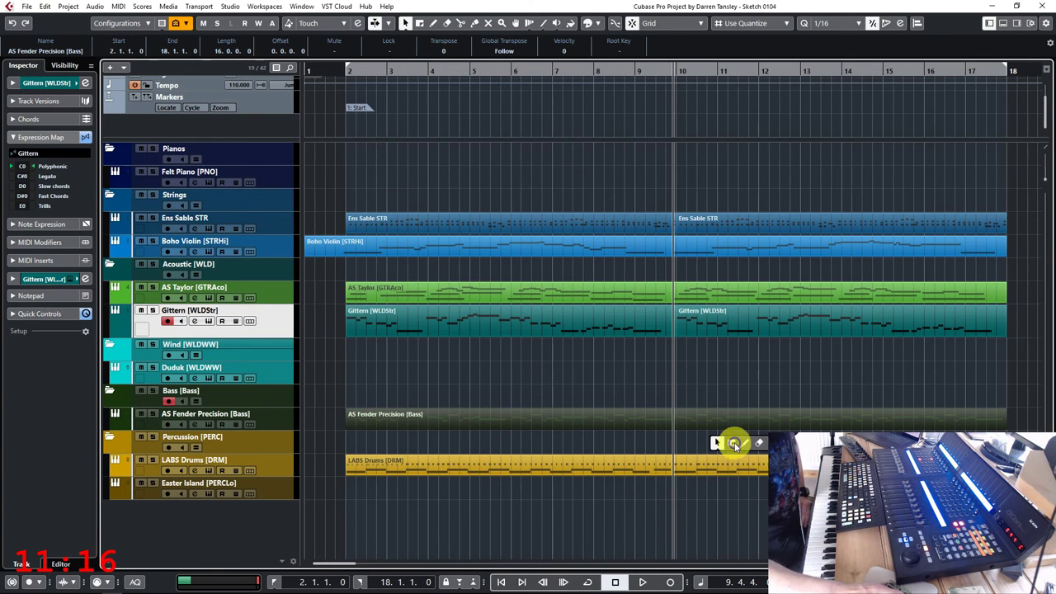
left_click(759, 443)
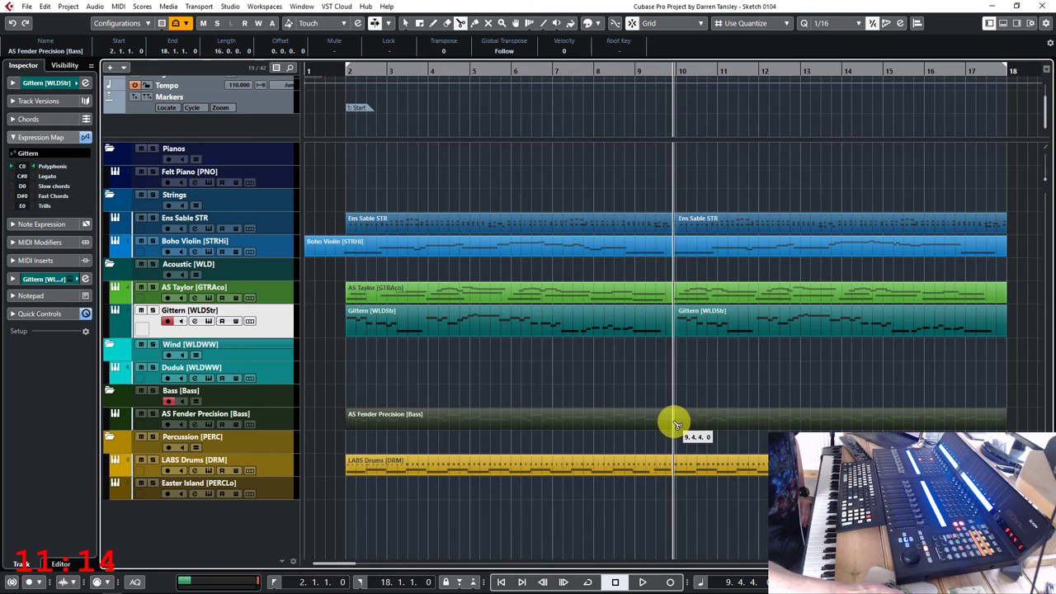
left_click(675, 424)
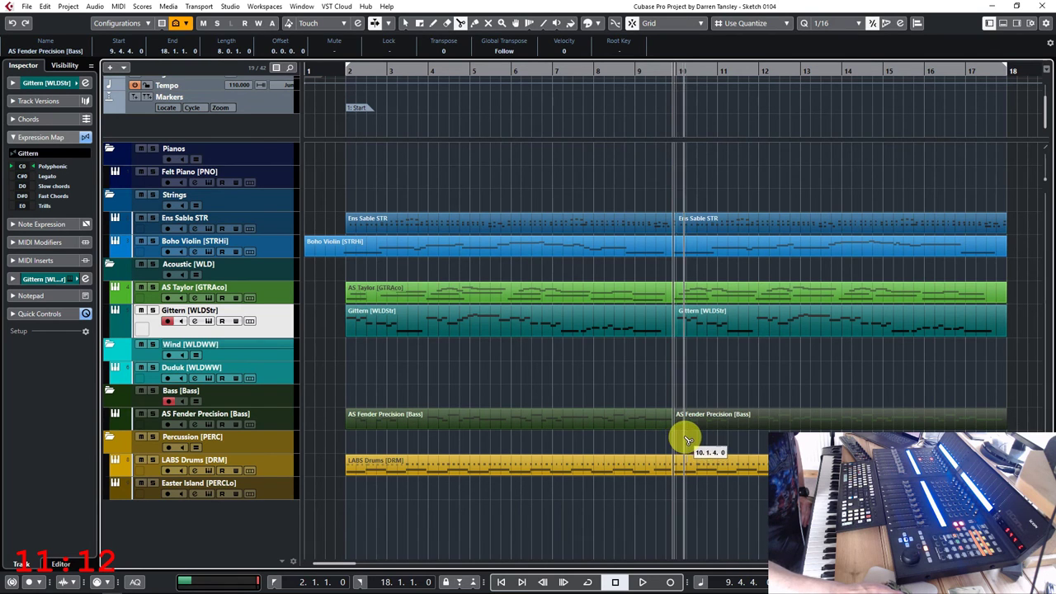
Mute the first bass part, before bar 10, with the Mute tool
right_click(678, 437)
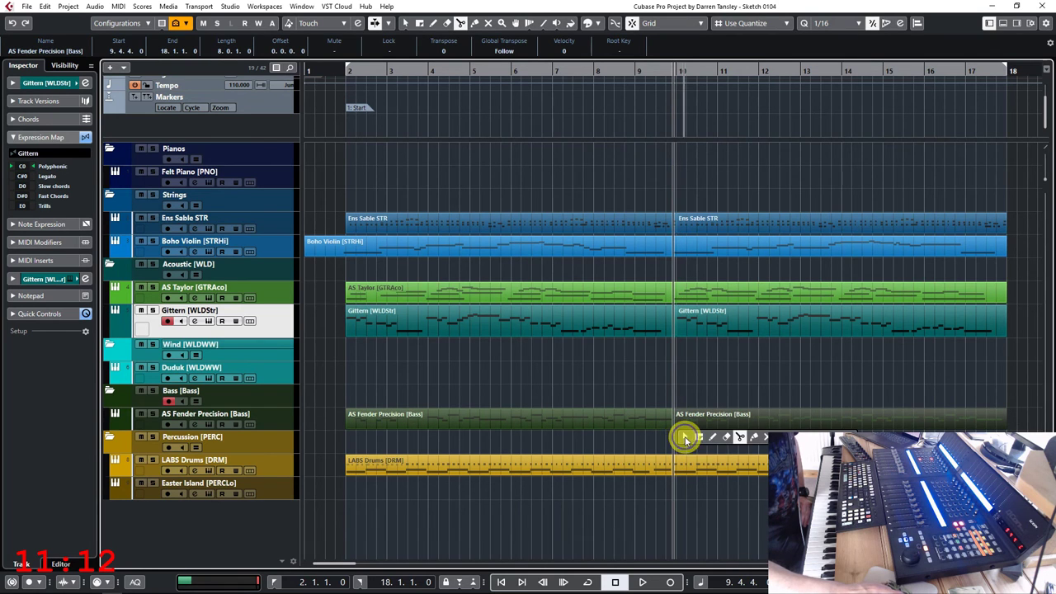
left_click(765, 437)
left_click(551, 421)
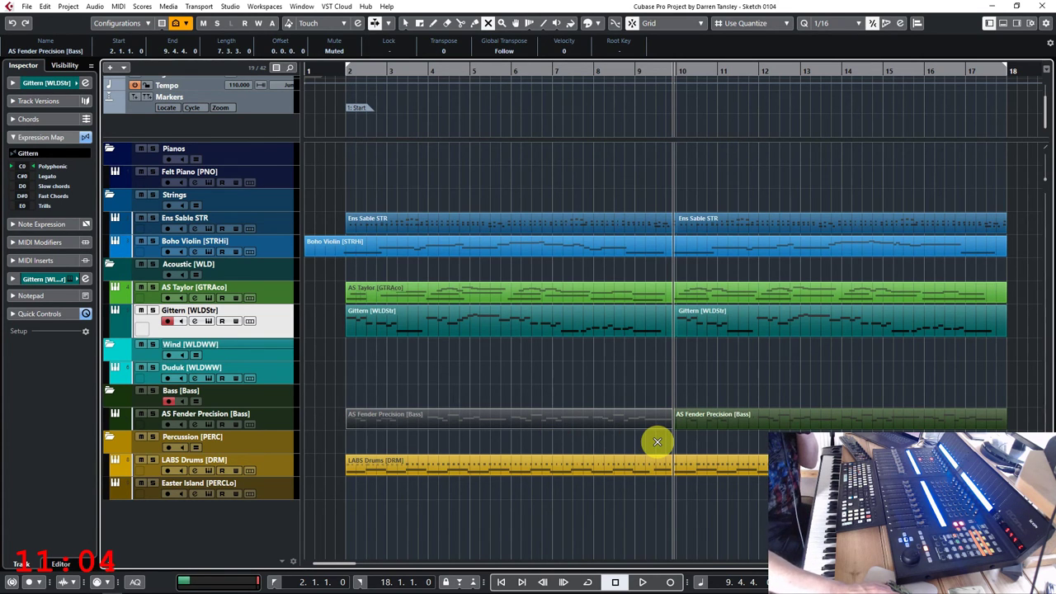
Pick the Split tool, then the Erase tool, over the LABS Drums lane
right_click(652, 486)
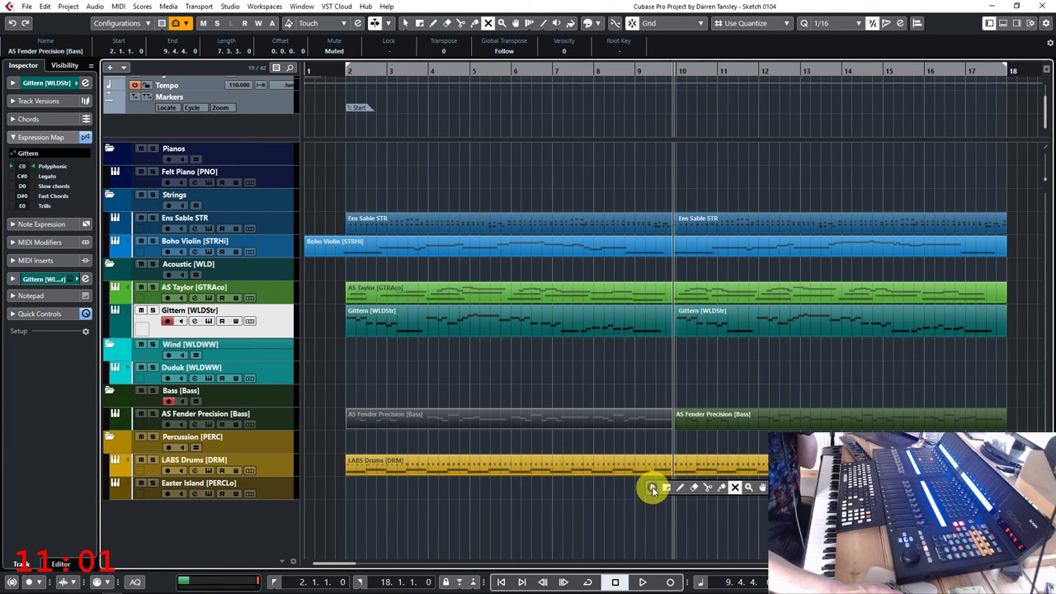
left_click(709, 492)
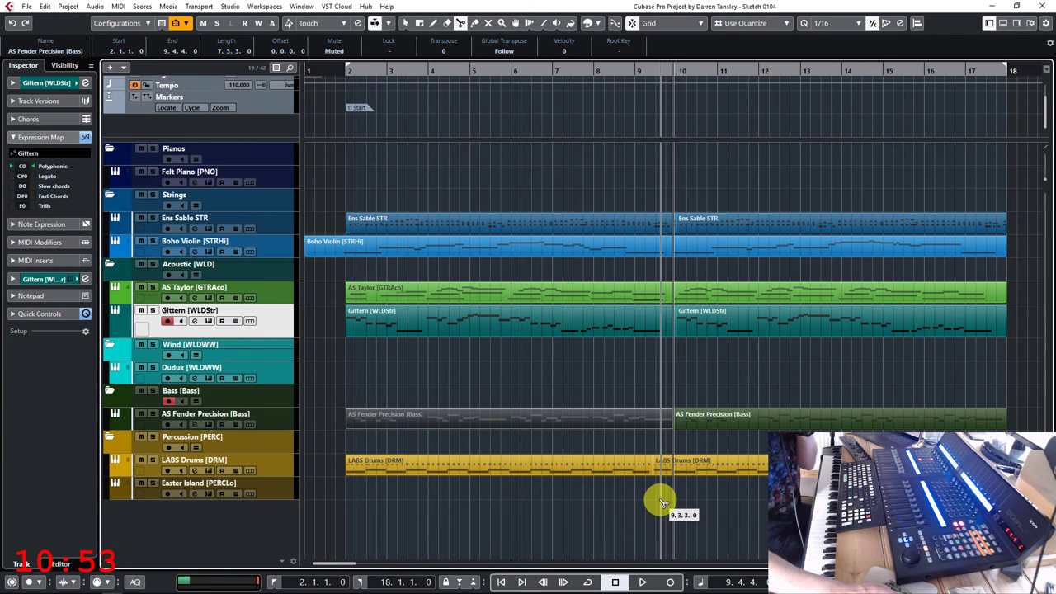
right_click(660, 501)
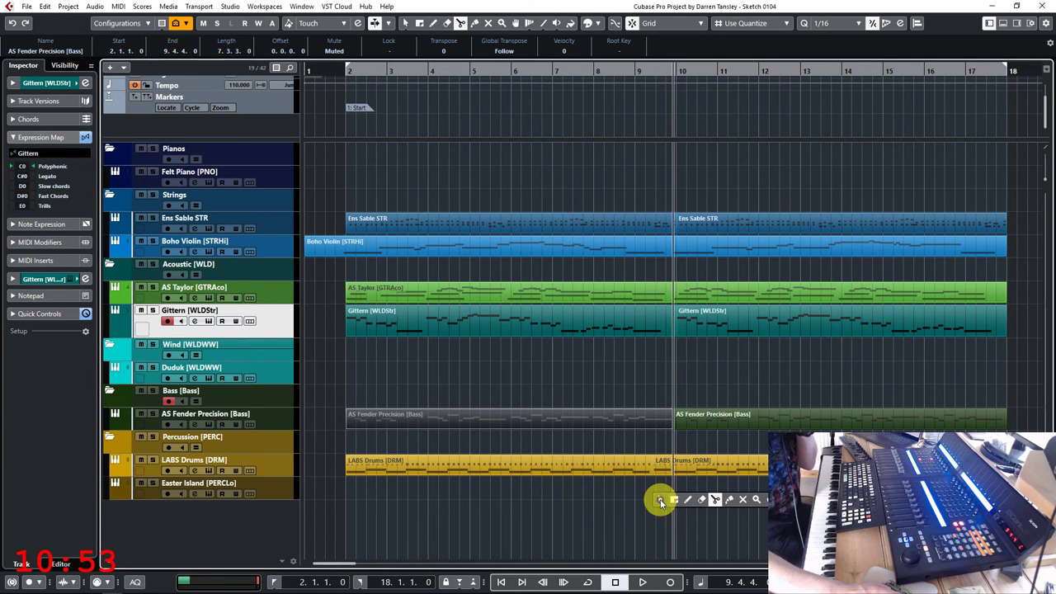
left_click(702, 500)
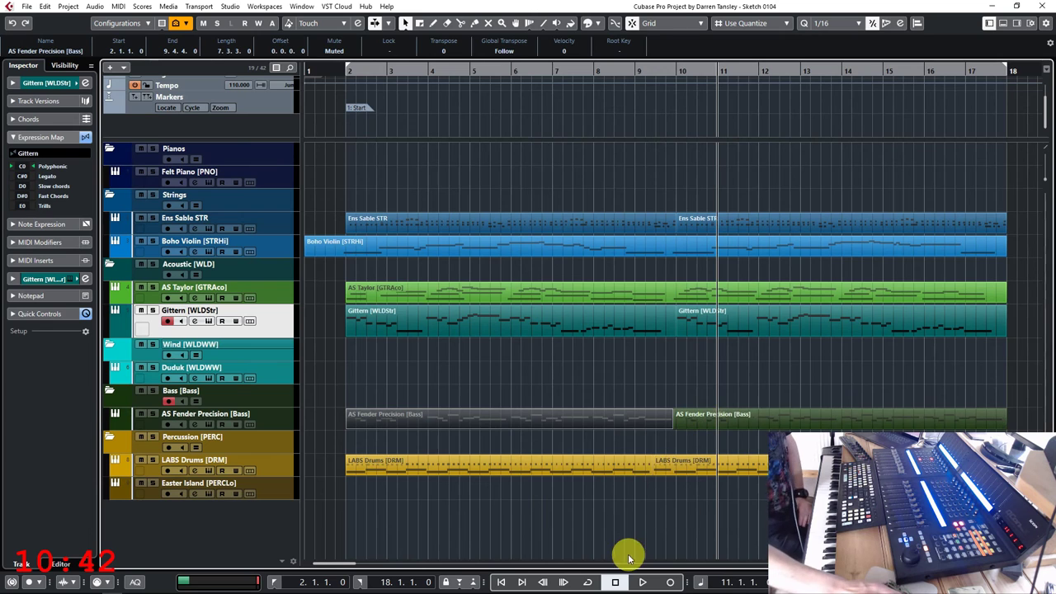
Mute the first LABS Drums part and open the second drums part in the Key Editor
right_click(609, 509)
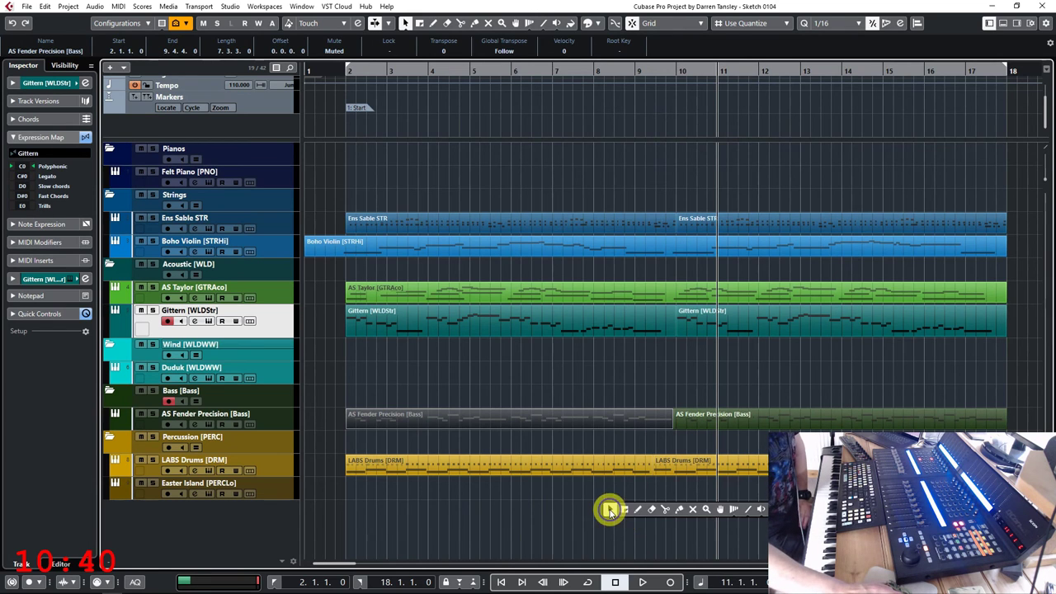
left_click(692, 509)
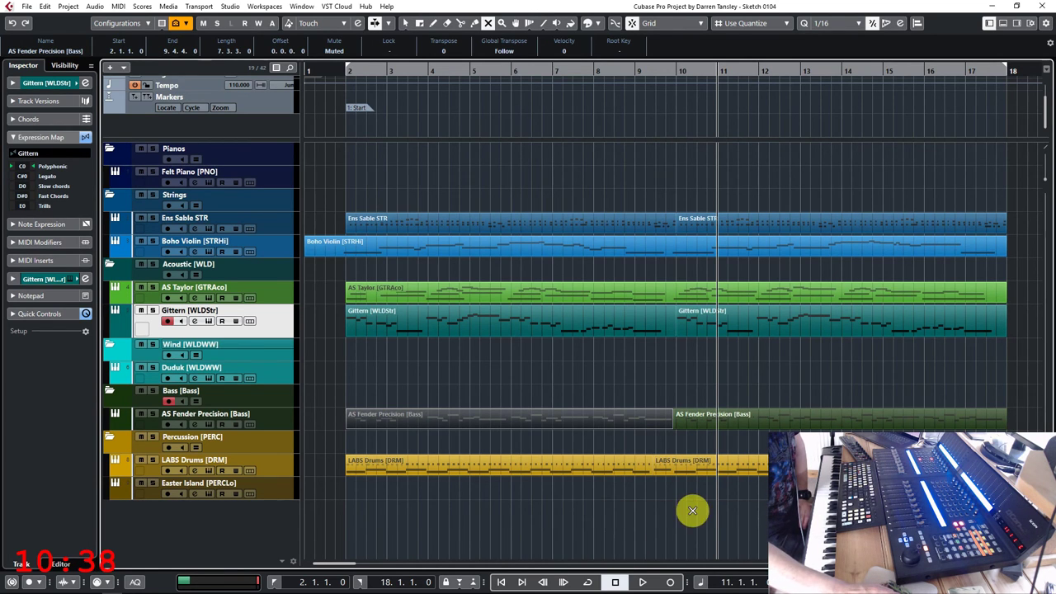
left_click(601, 465)
key("1")
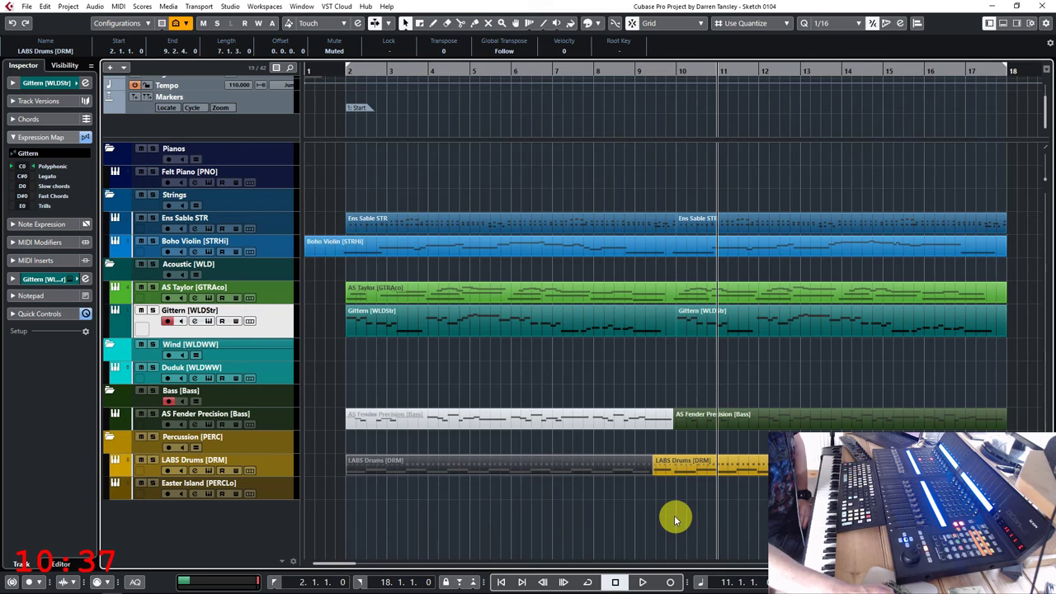
double_click(684, 471)
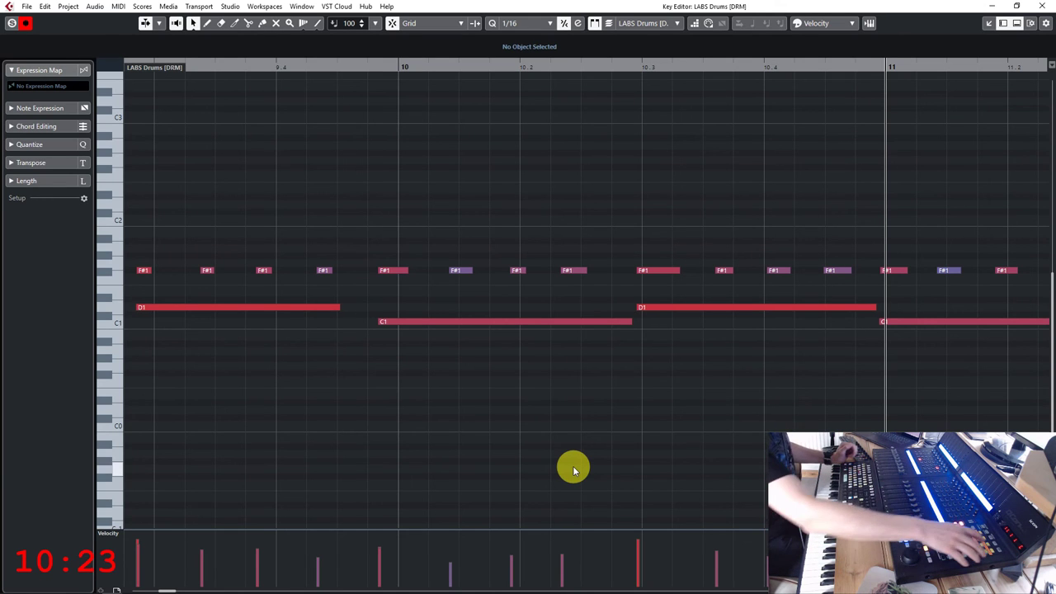
Enlarge the drums controller lane and switch it from velocity to CC 7 Main Volume
key("g")
key("g")
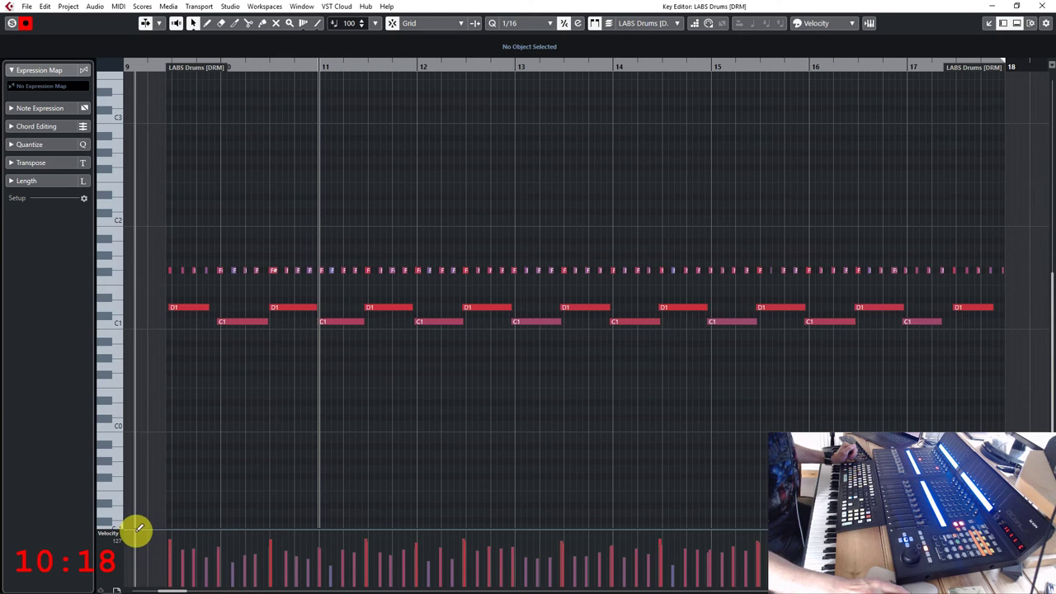
left_click_drag(137, 528, 146, 449)
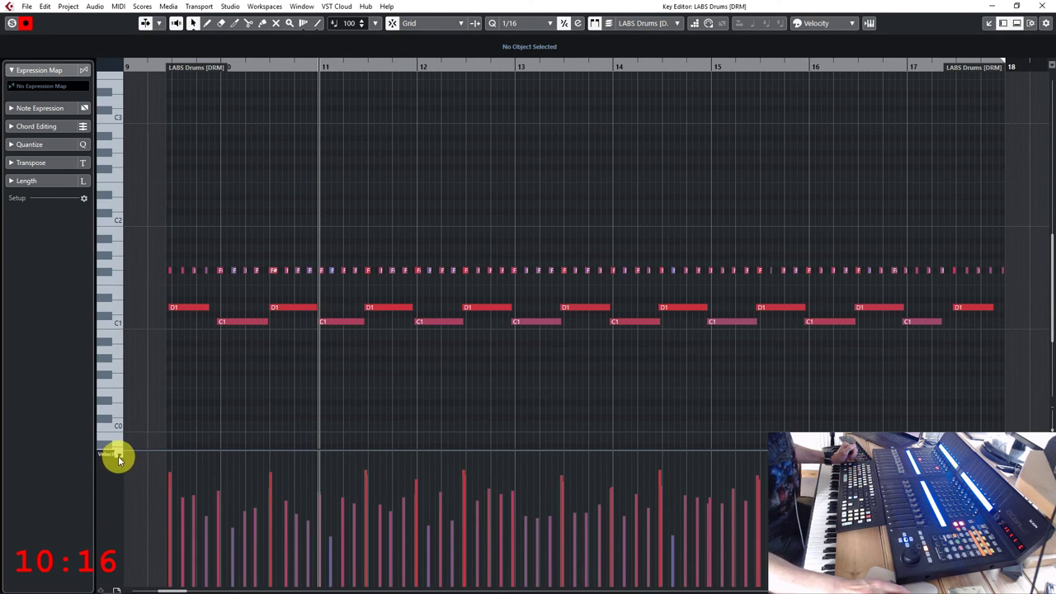
left_click(118, 456)
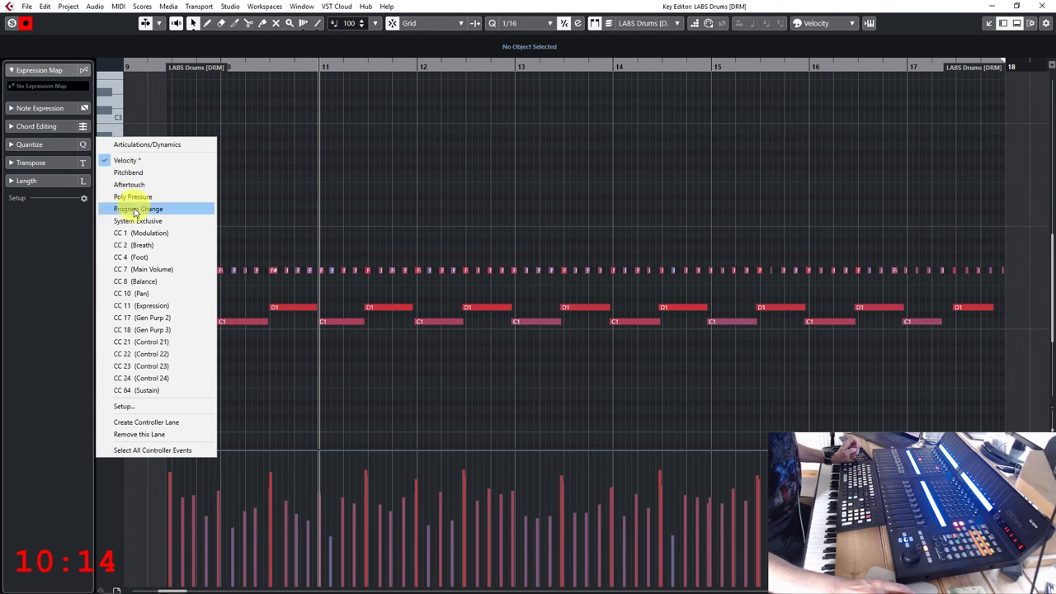
left_click(142, 269)
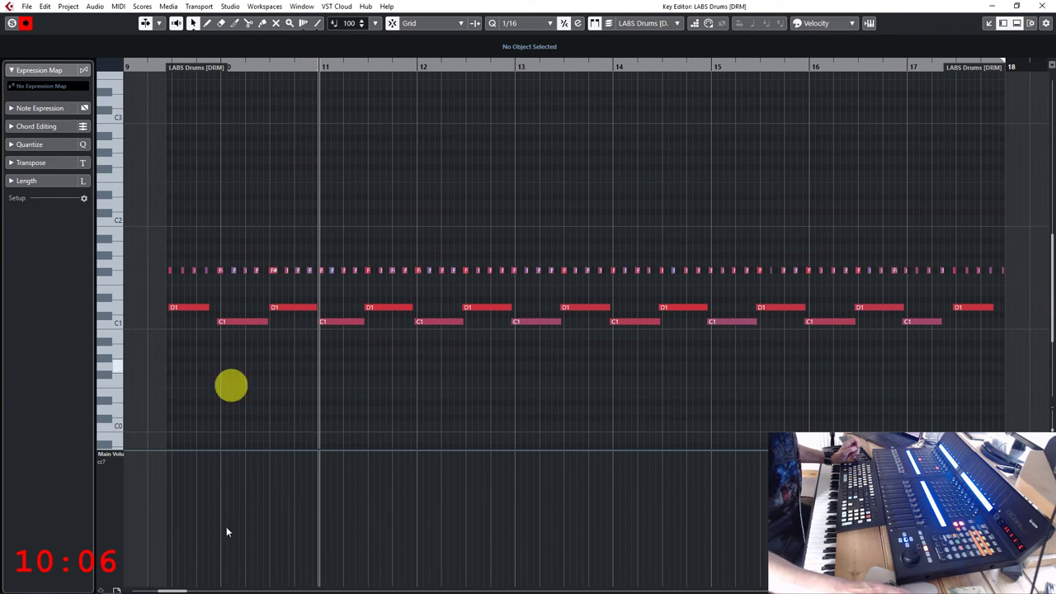
Draw a rising Main Volume ramp fading in the second drums part to bar 11, then close the Key Editor
right_click(165, 565)
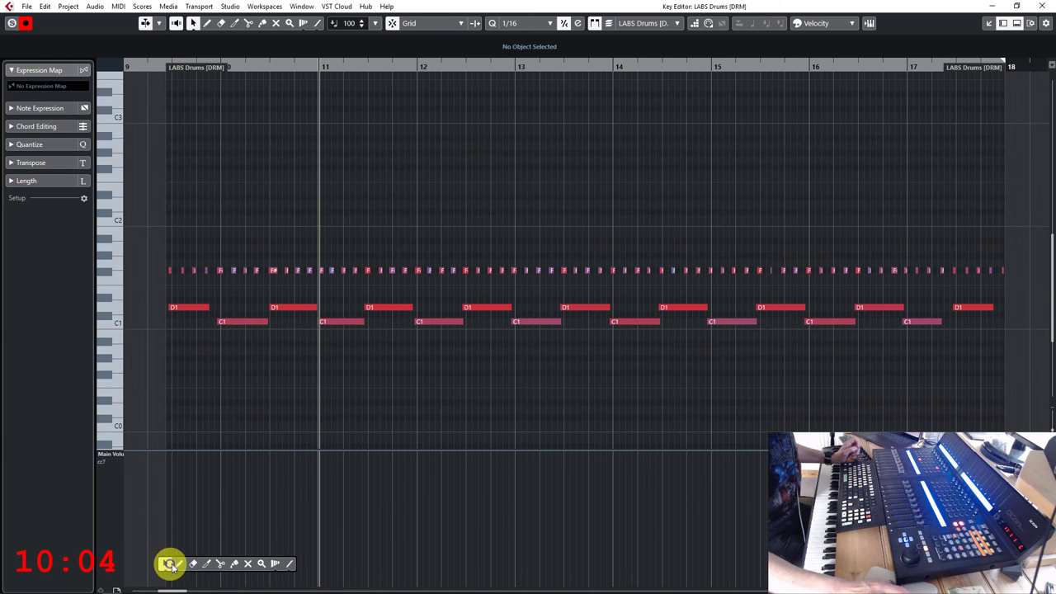
left_click(290, 564)
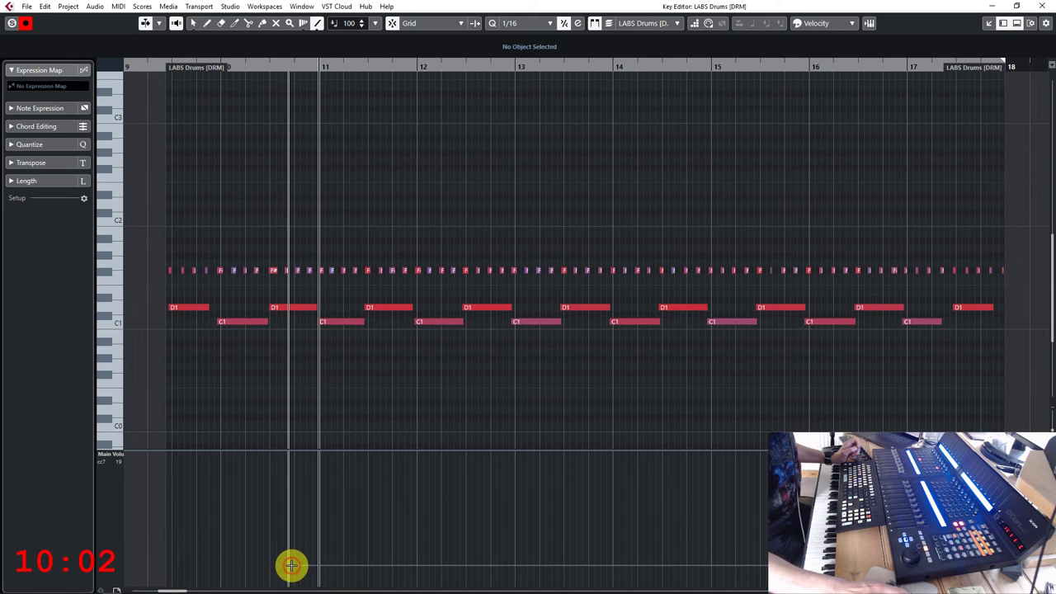
left_click_drag(290, 564, 276, 501)
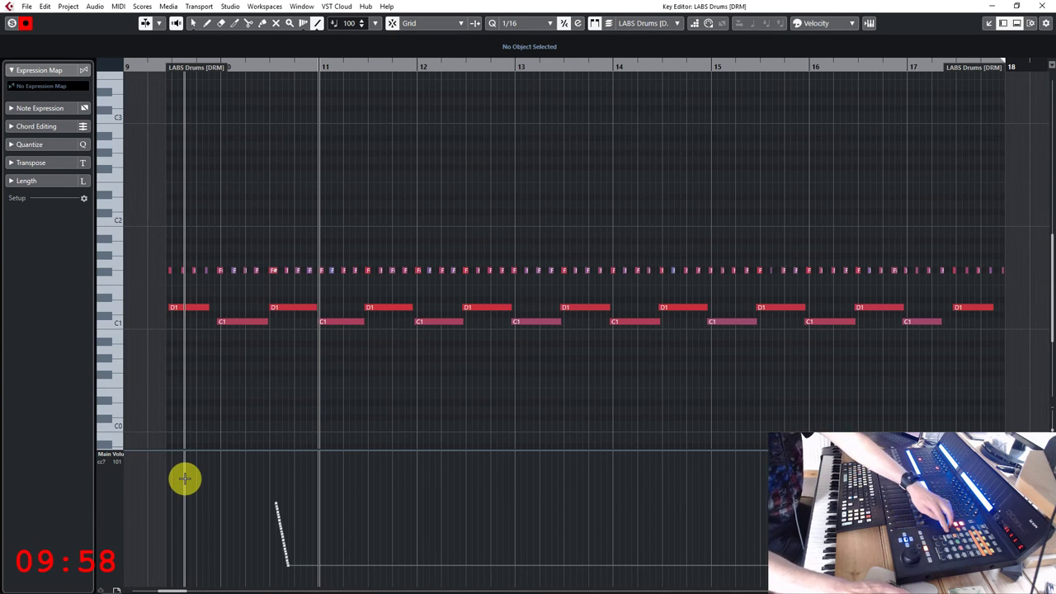
key("ctrl+z")
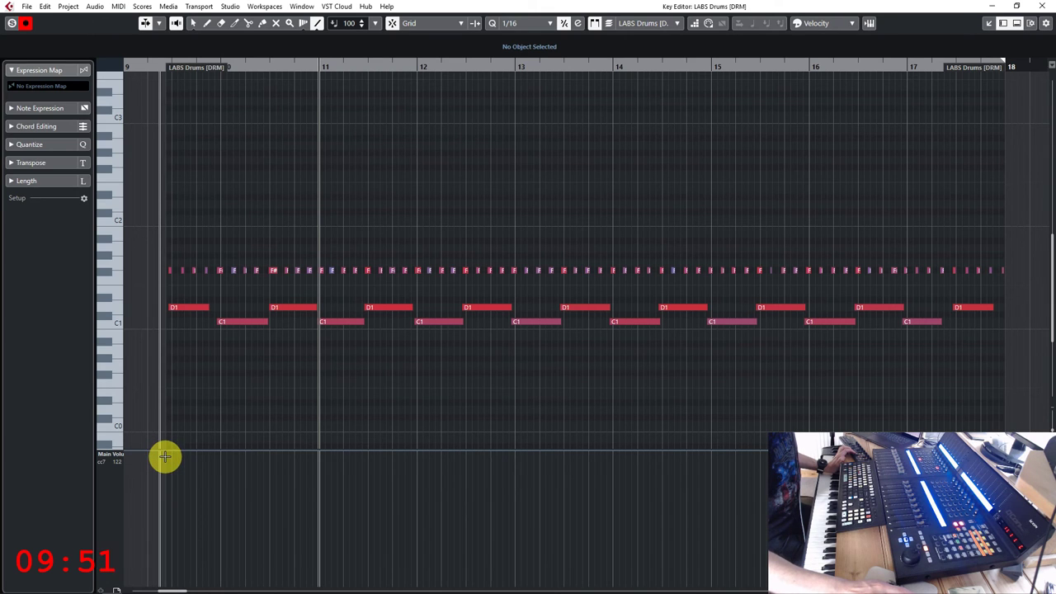
mouse_move(165, 453)
left_mouse_down()
mouse_move(657, 472)
mouse_move(1029, 453)
left_mouse_up()
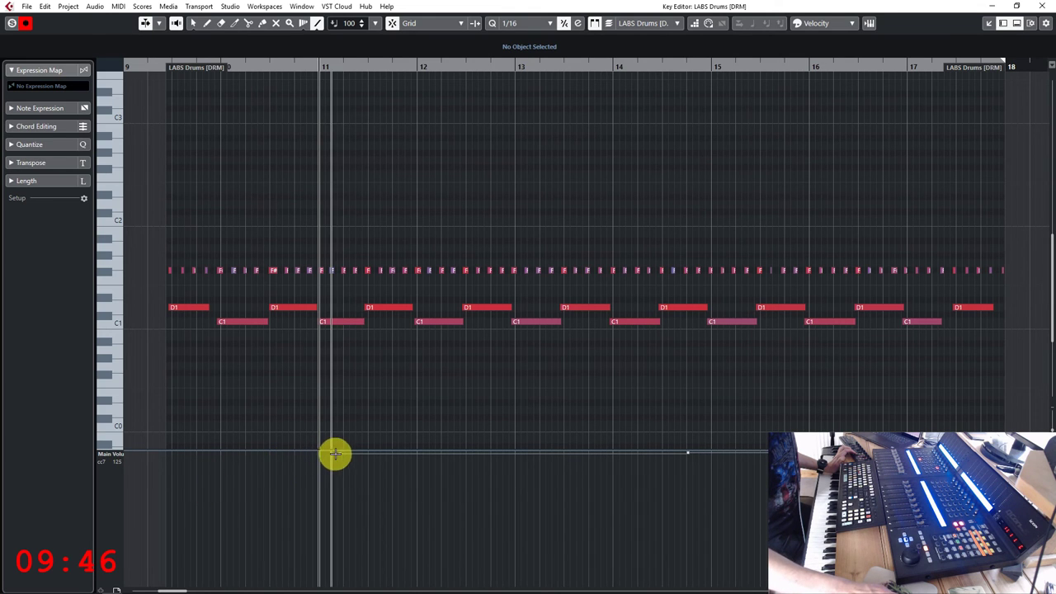
mouse_move(339, 453)
left_mouse_down()
mouse_move(283, 467)
mouse_move(181, 528)
mouse_move(157, 561)
mouse_move(160, 575)
left_mouse_up()
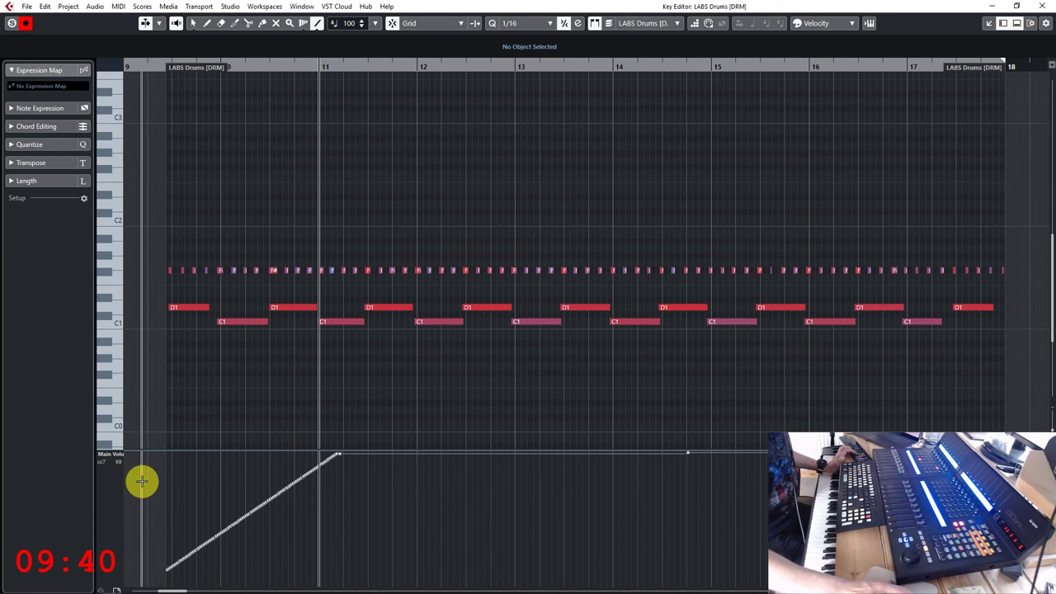
key("KP_Subtract")
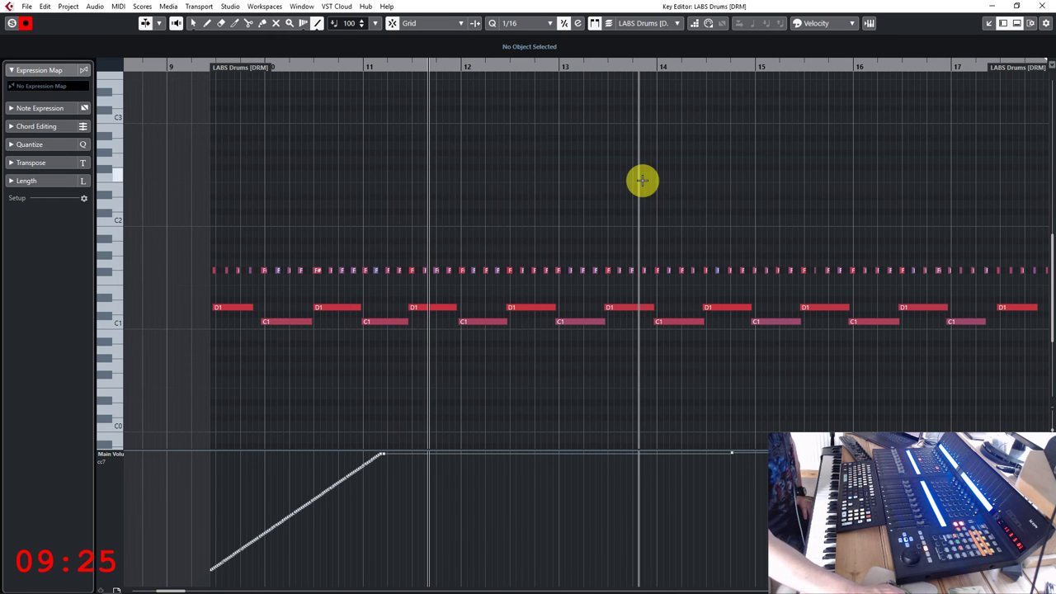
key("ctrl+e")
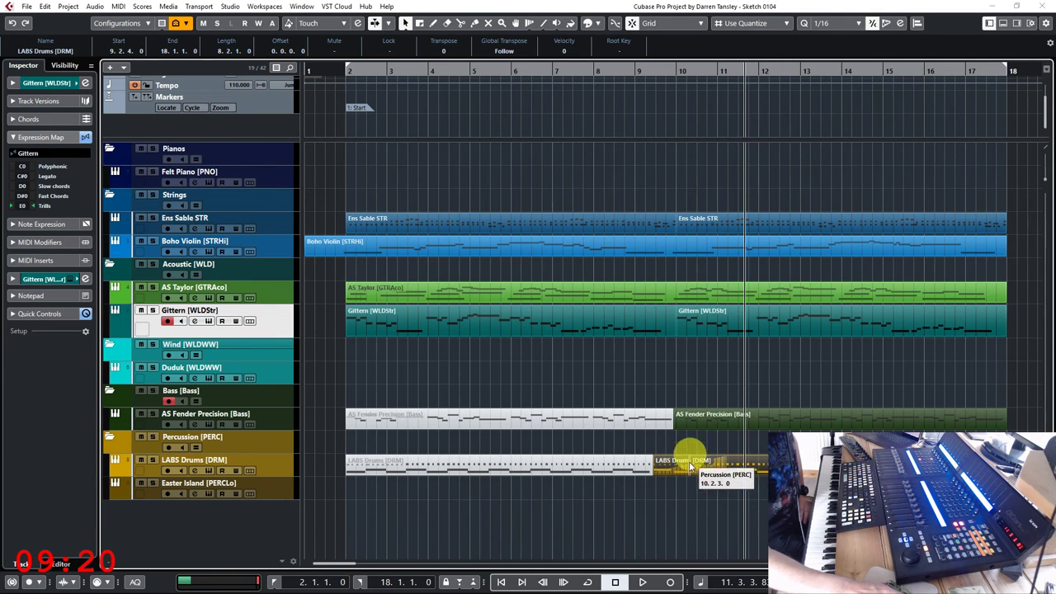
Unmute the first LABS Drums part and glue the two drum parts into one
right_click(650, 497)
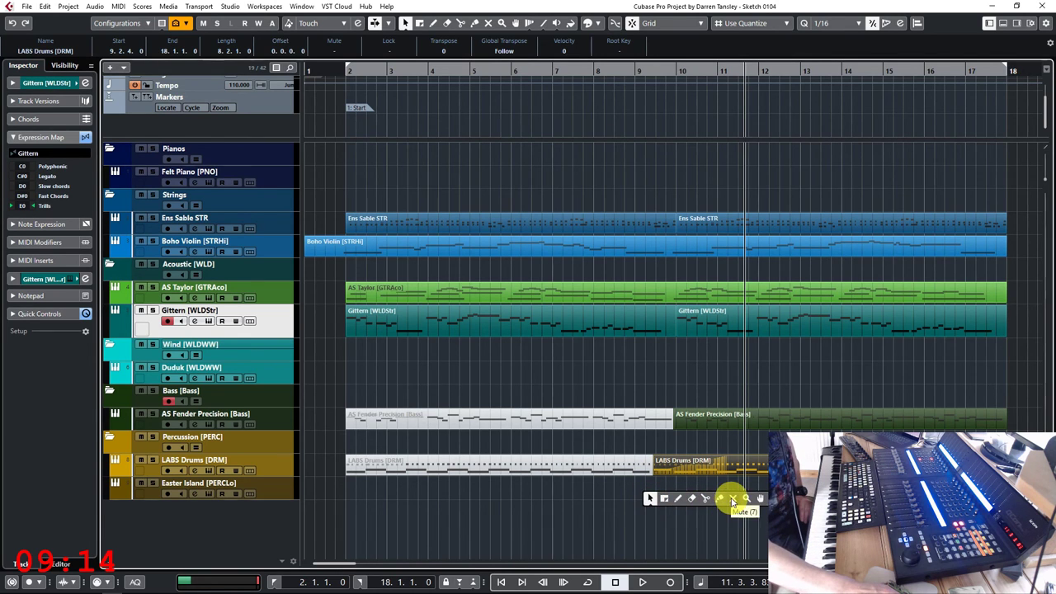
left_click(732, 500)
left_click(631, 464)
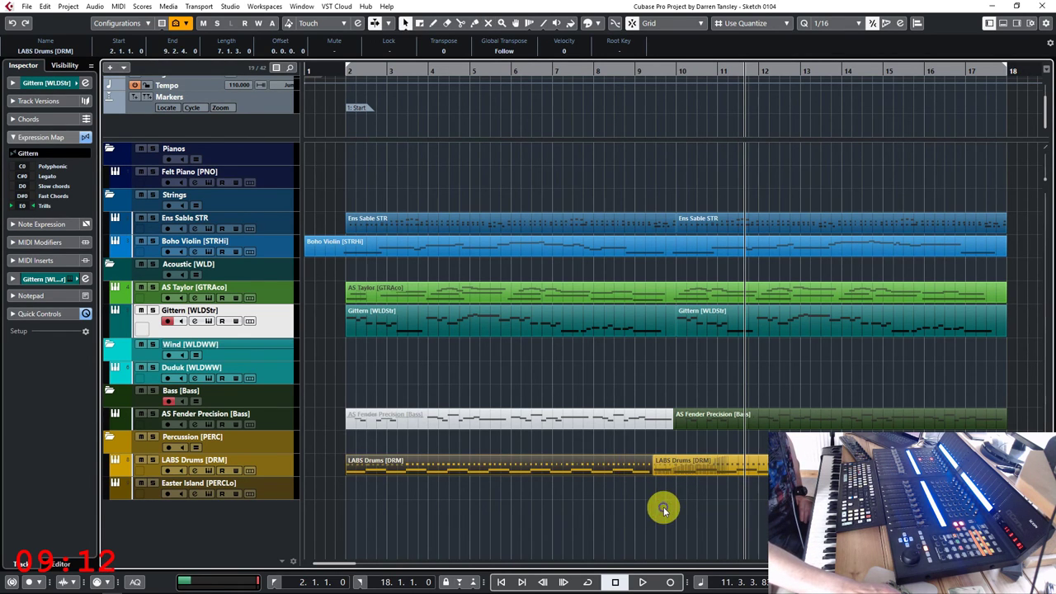
left_click(669, 511)
right_click(668, 506)
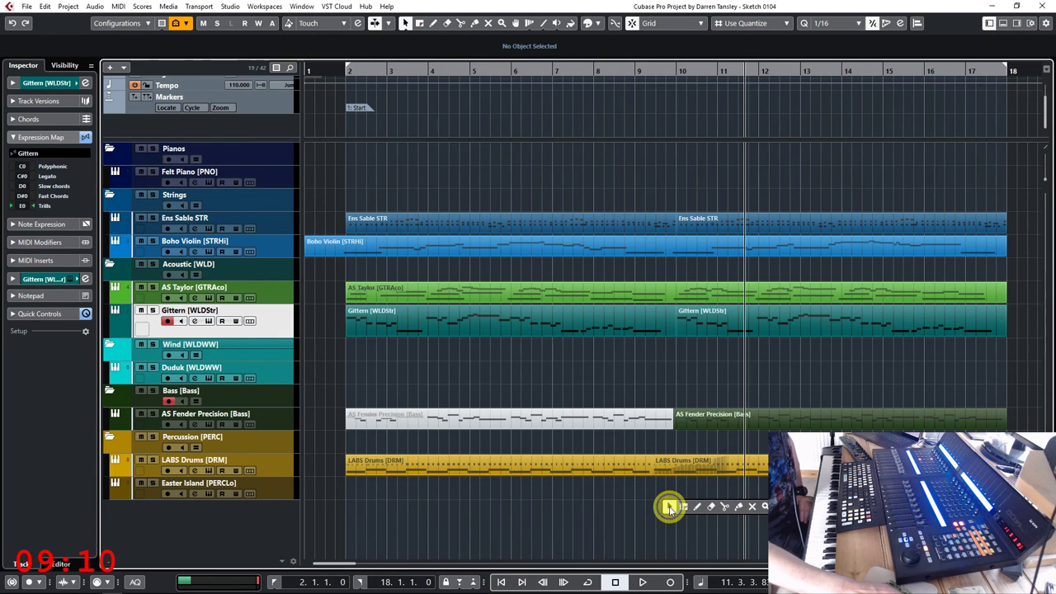
left_click(739, 508)
left_click(652, 463)
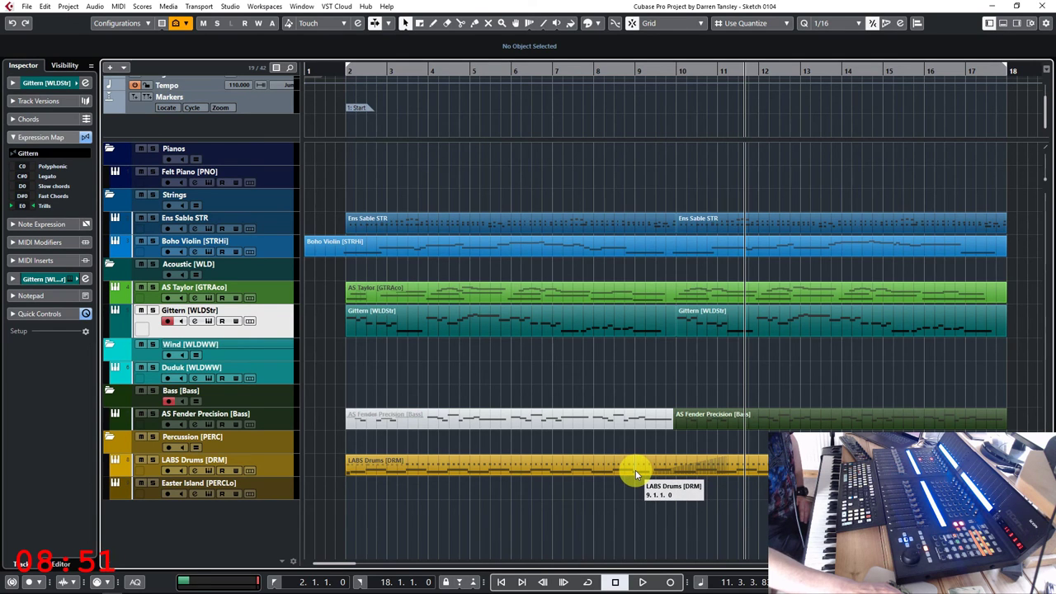
Split the LABS Drums part at bar 9 with Scissors and mute the section before it
right_click(635, 469)
left_click(635, 469)
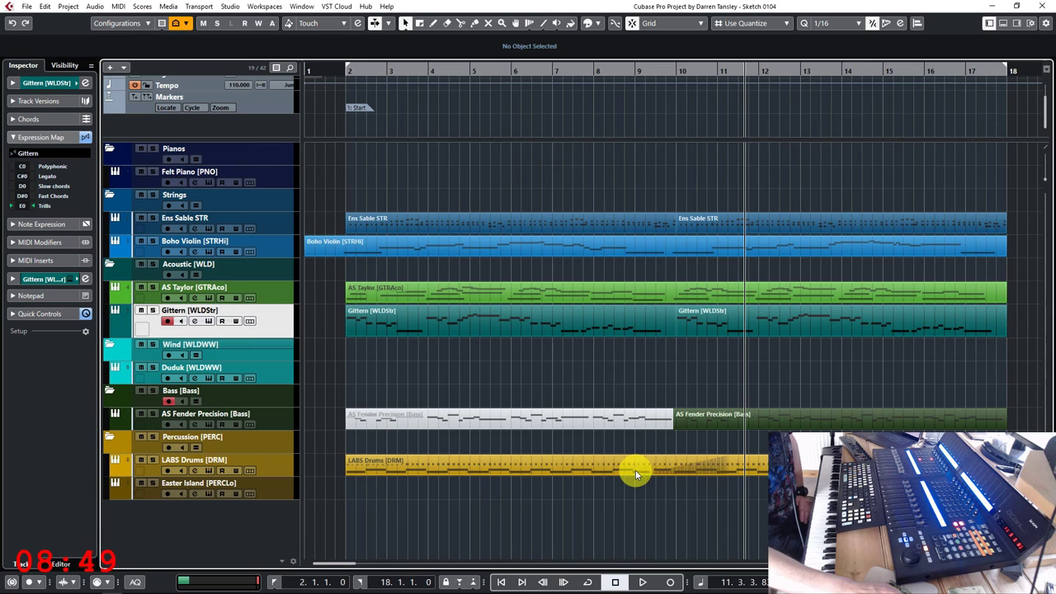
right_click(635, 474)
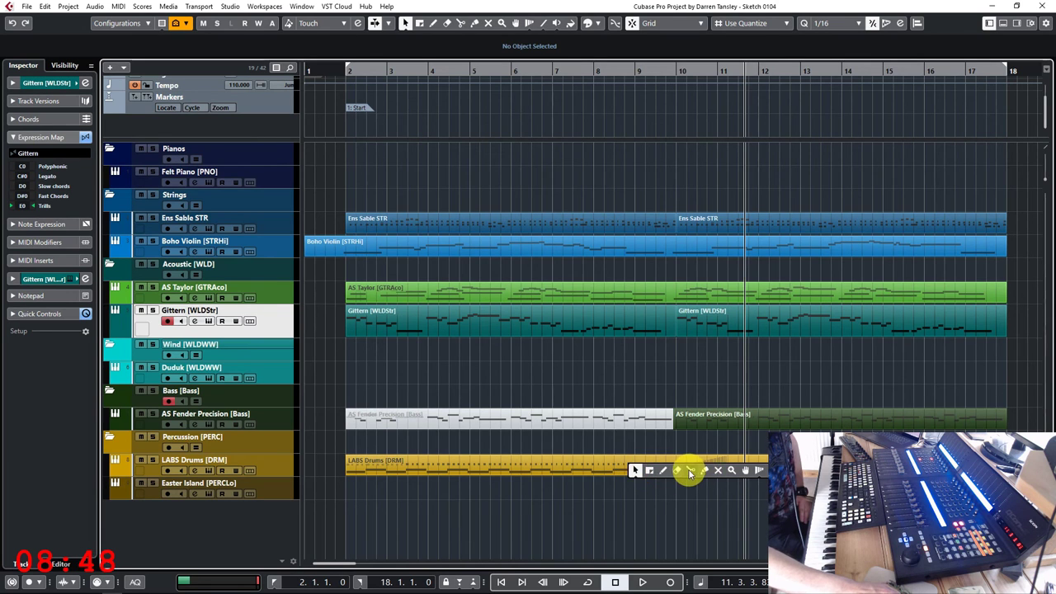
left_click(690, 472)
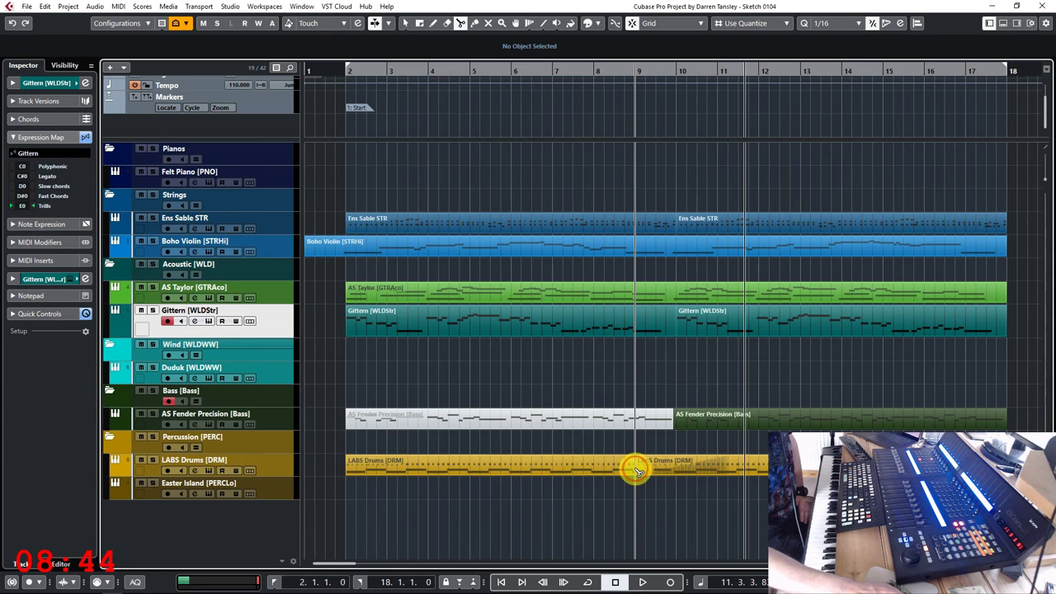
right_click(657, 516)
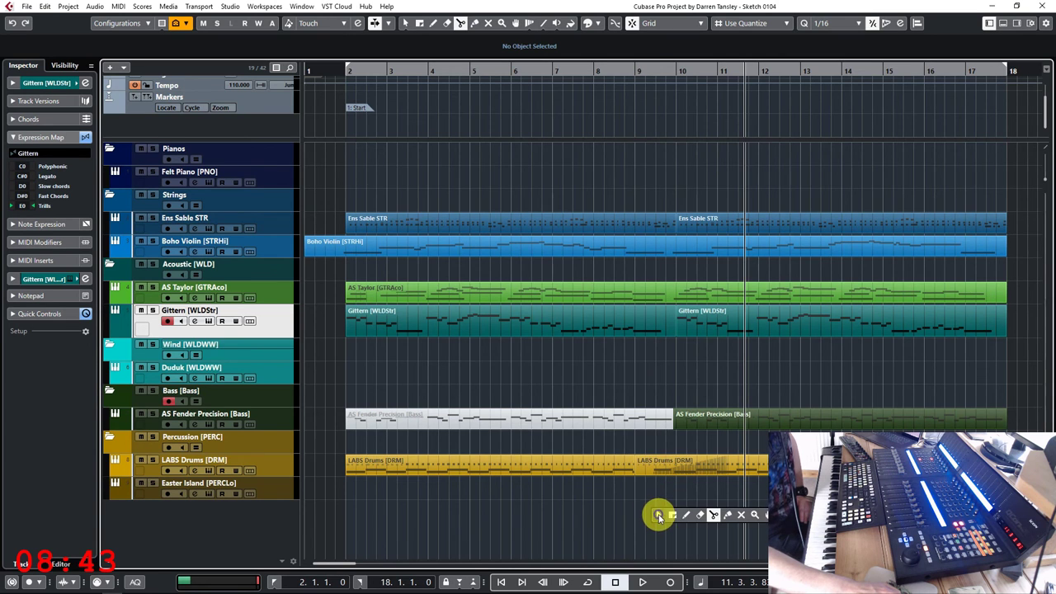
left_click(739, 516)
left_click(579, 466)
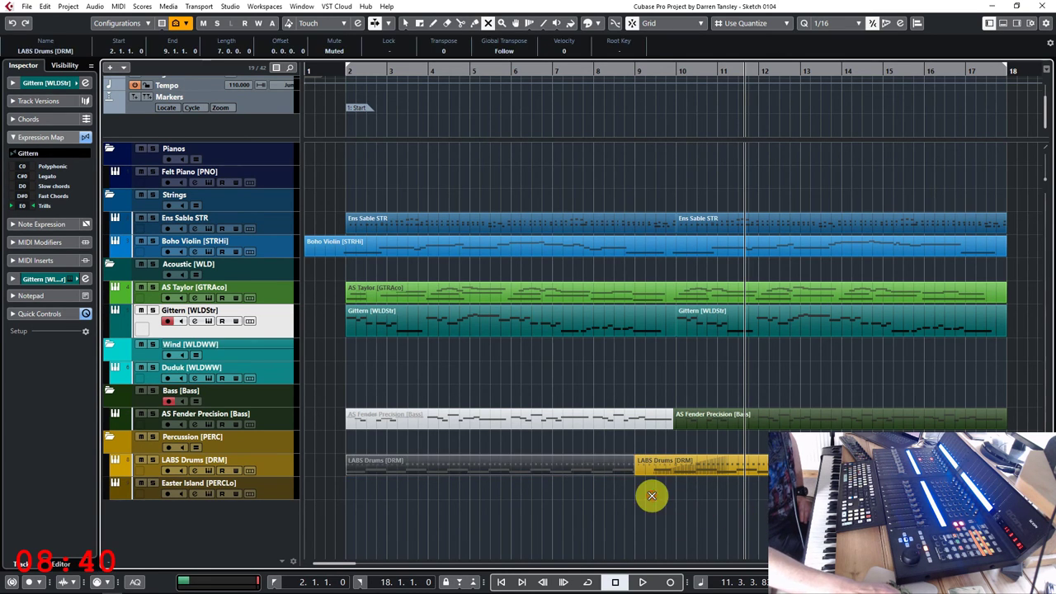
In the drums note editor, draw a CC7 volume ramp rising from bar 9, undoing the older ramp
double_click(669, 466)
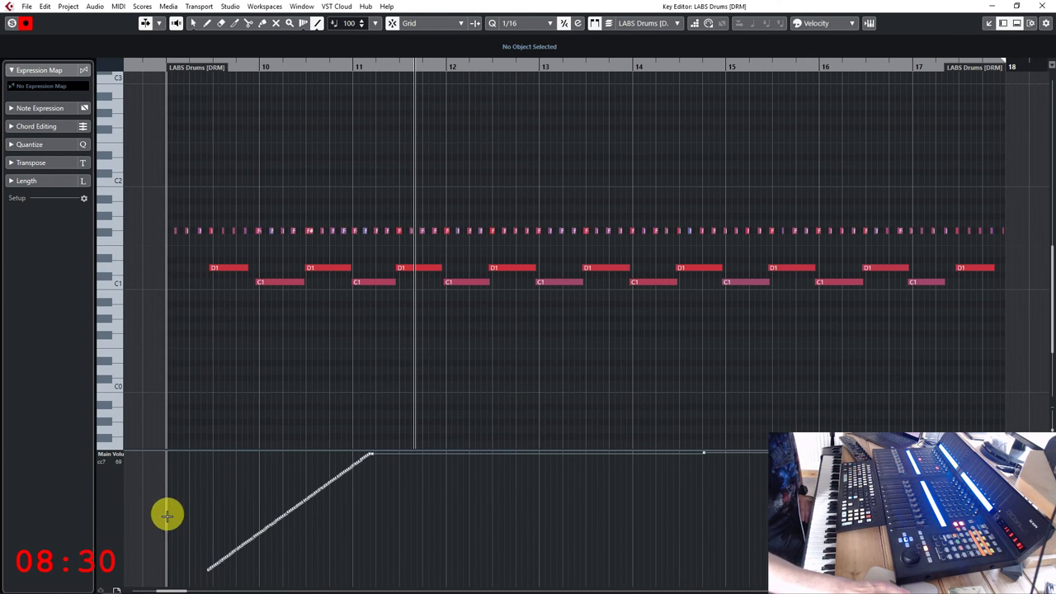
right_click(169, 575)
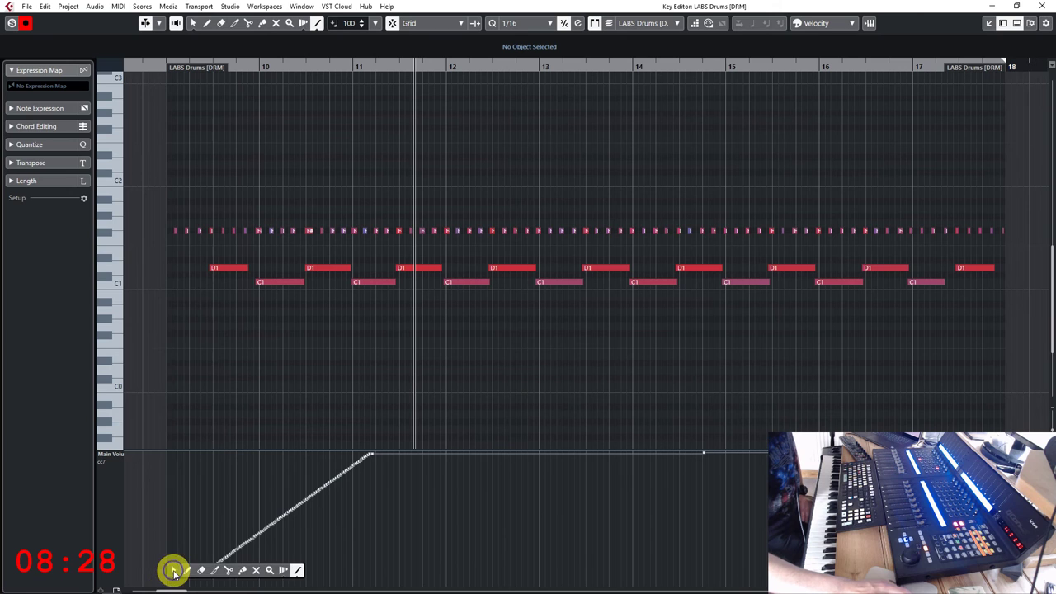
left_click(252, 572)
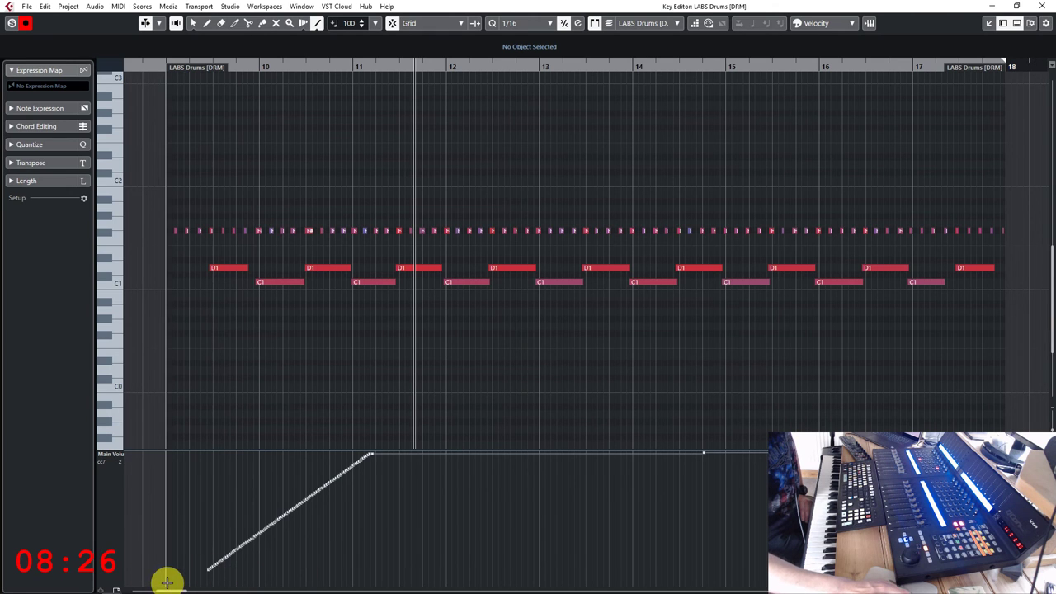
left_click_drag(167, 579, 259, 450)
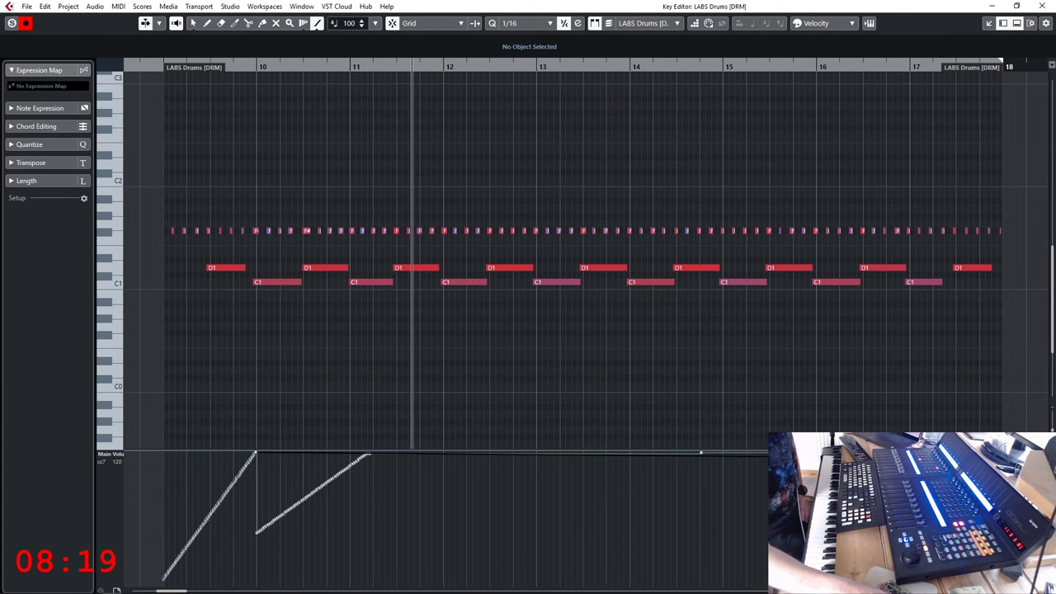
key("ctrl+z")
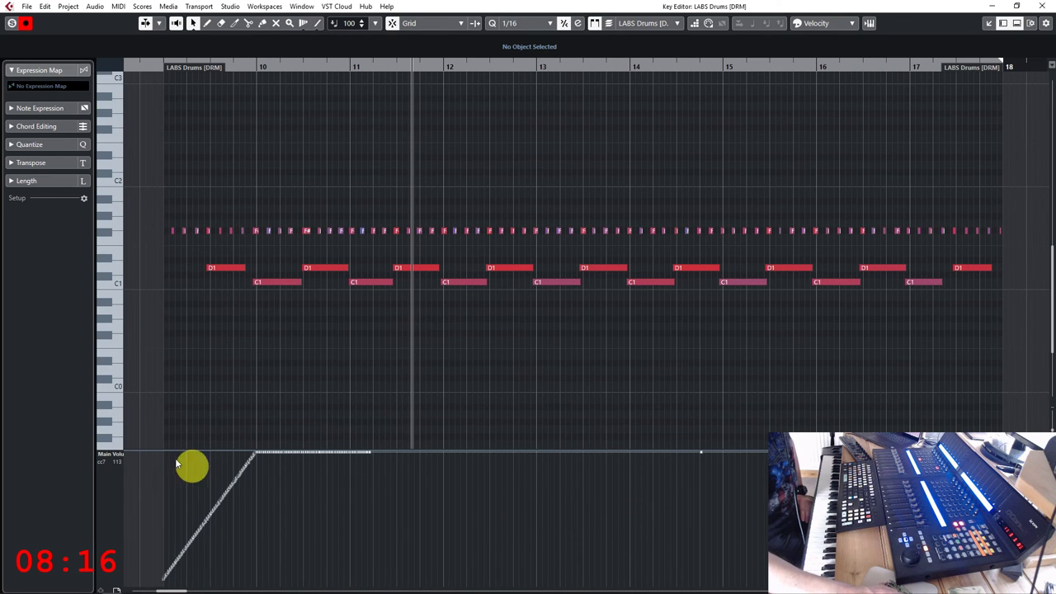
Select all the CC7 volume events and lower the curve slightly
left_click_drag(139, 429, 415, 547)
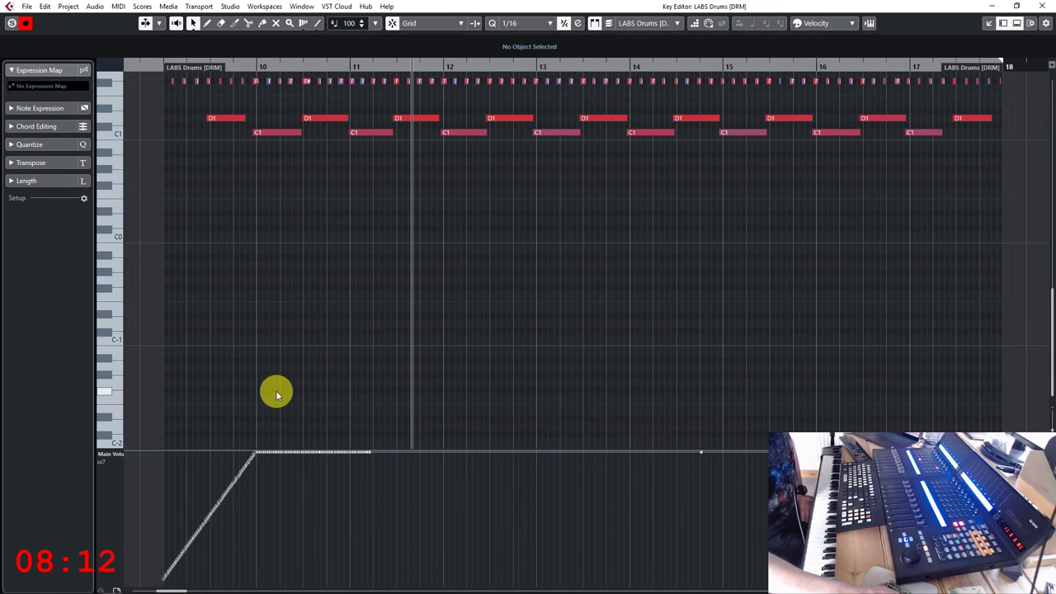
scroll(276, 394, "up", 3)
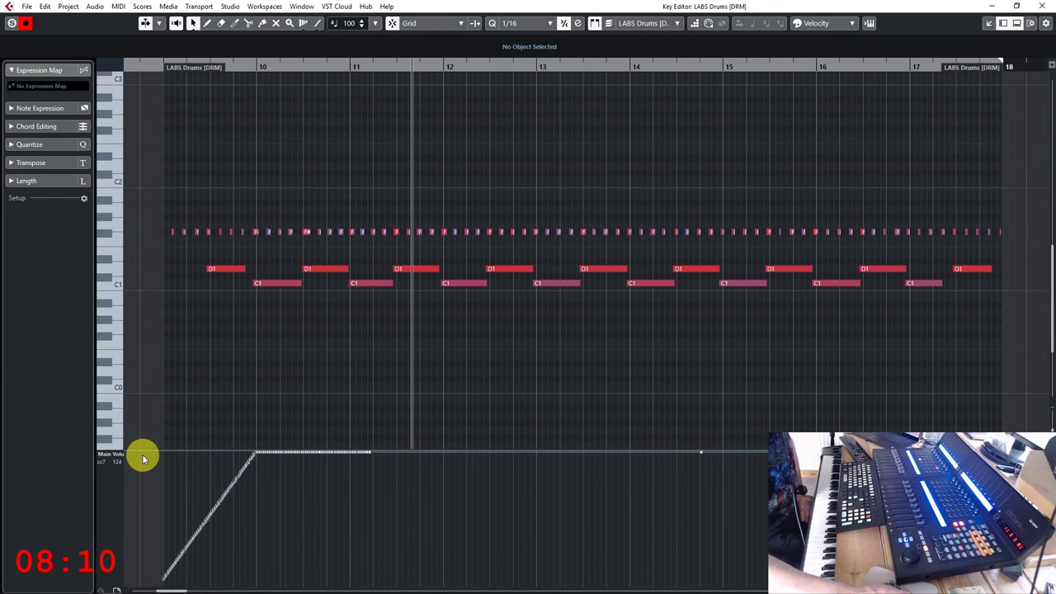
left_click_drag(142, 456, 874, 578)
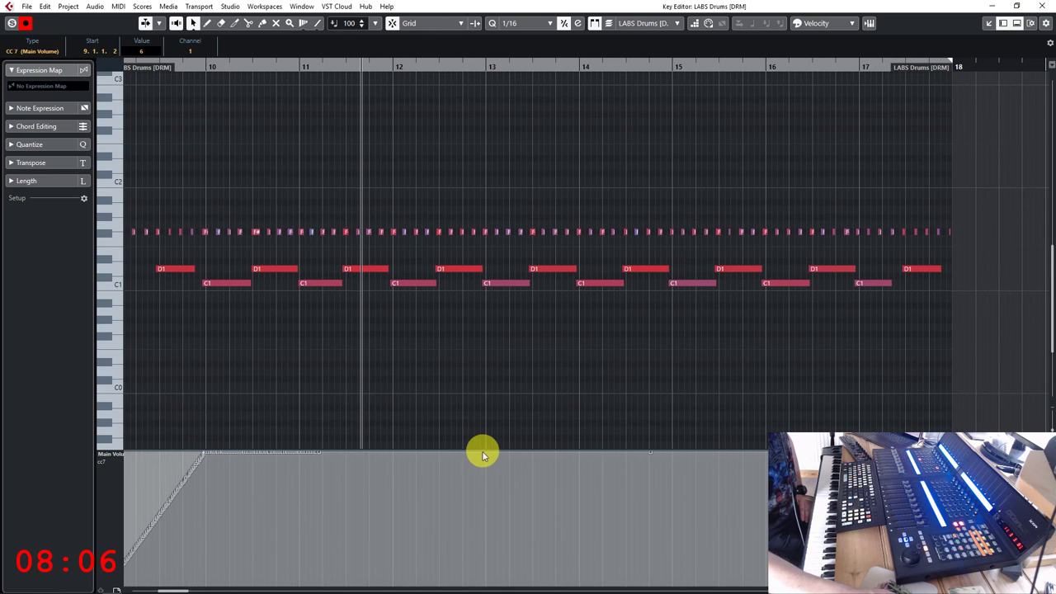
left_click_drag(477, 458, 465, 471)
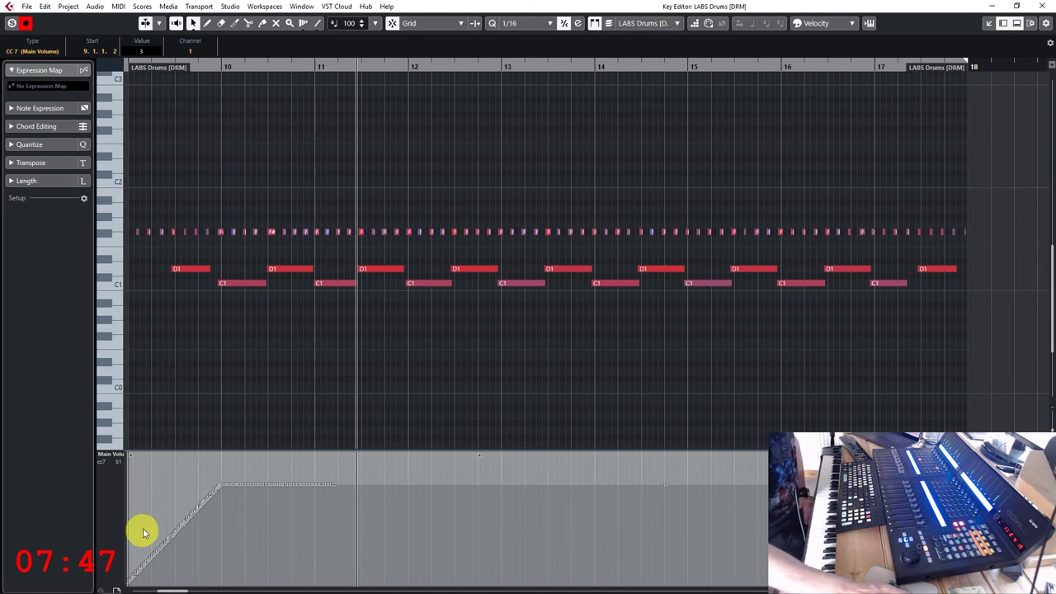
Redraw the CC7 fade-in ramp from bar 9 with the Line tool and play it back
right_click(234, 529)
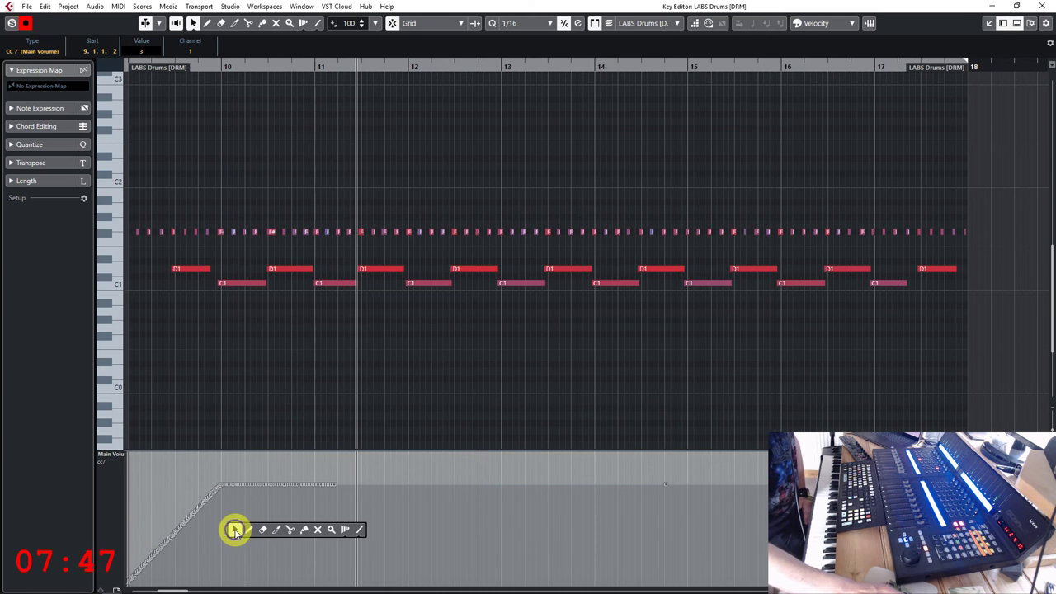
left_click(360, 530)
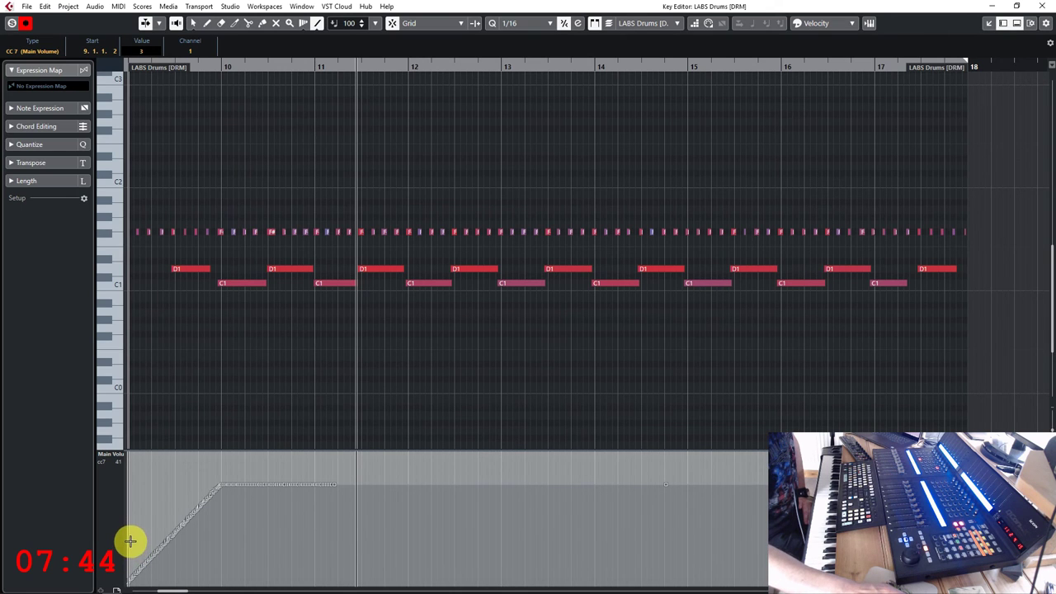
left_click_drag(129, 537, 222, 484)
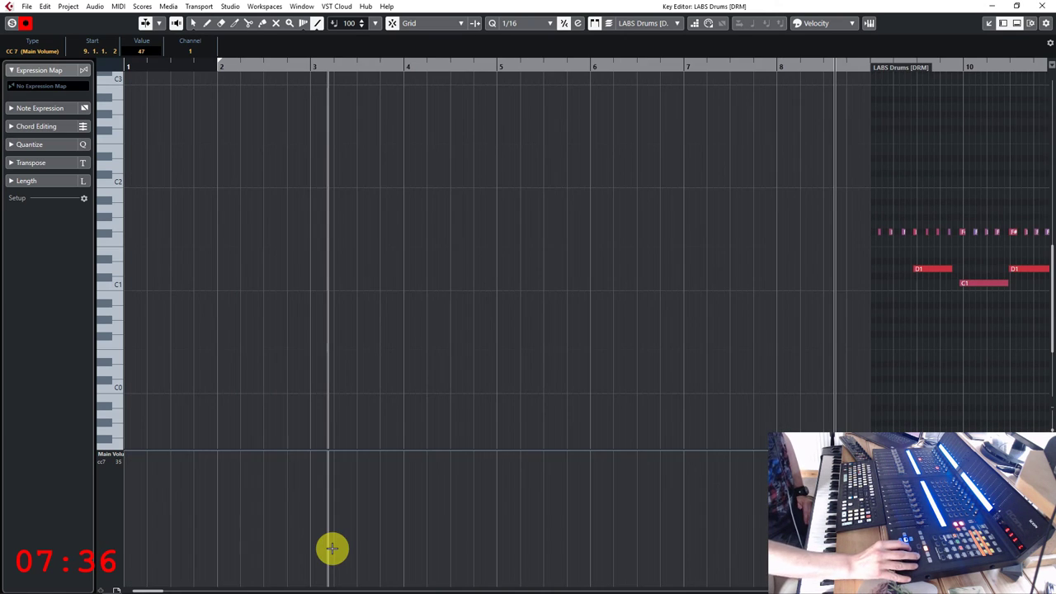
key("space")
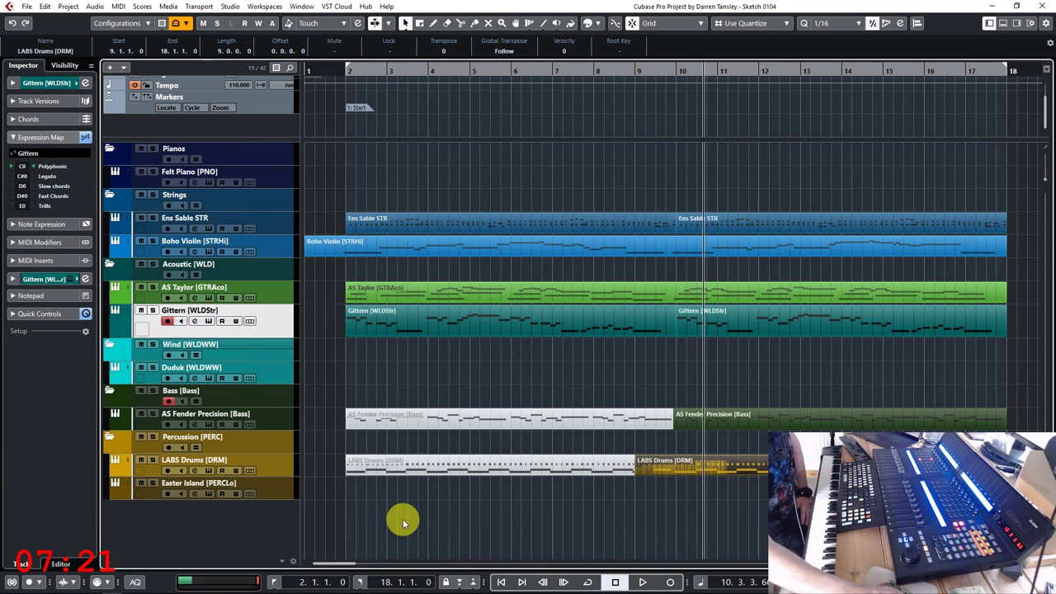
Record an Easter Island hit from just before bar 9, creating a part spanning bars 9 to 13
left_click(270, 492)
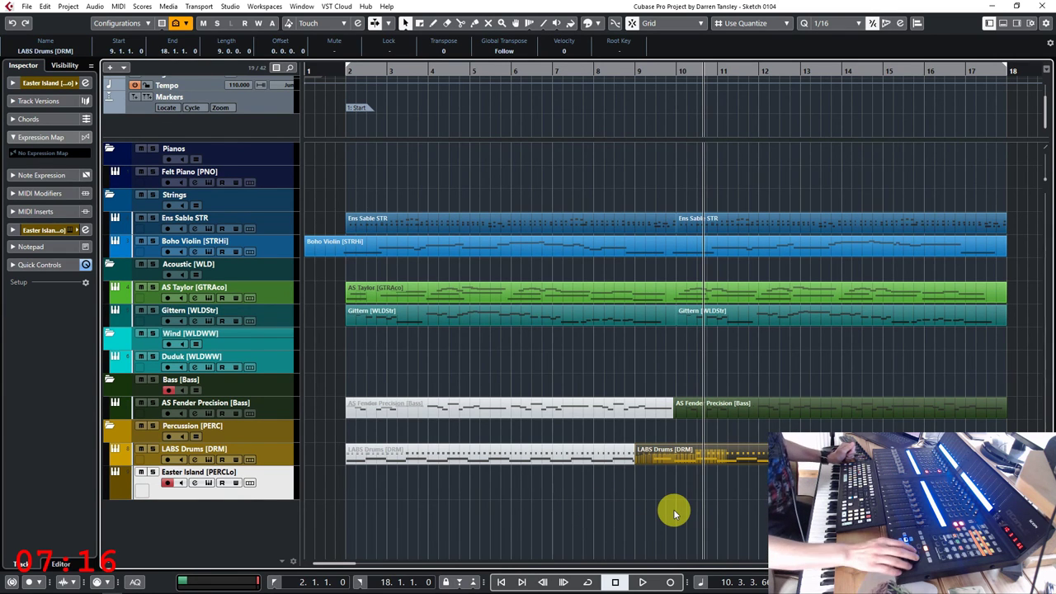
key("KP_Subtract")
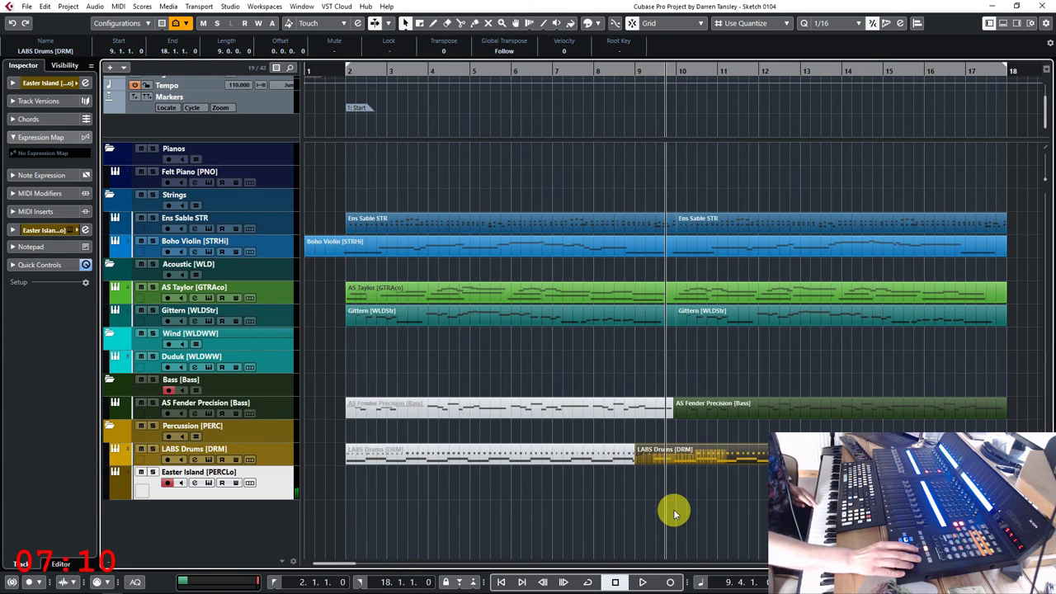
key("KP_Subtract")
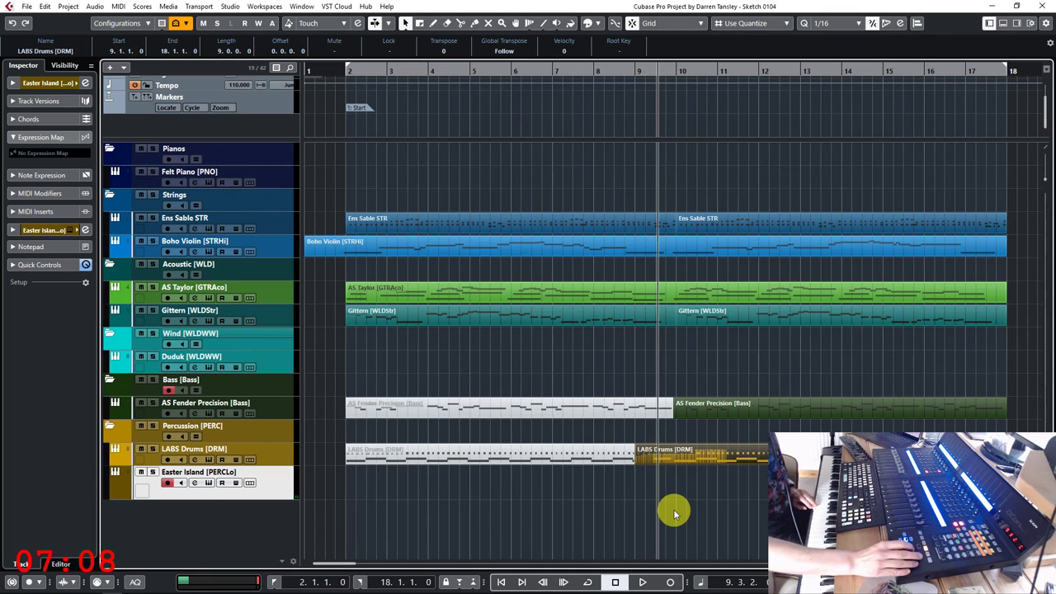
key("KP_Subtract")
key("KP_Multiply")
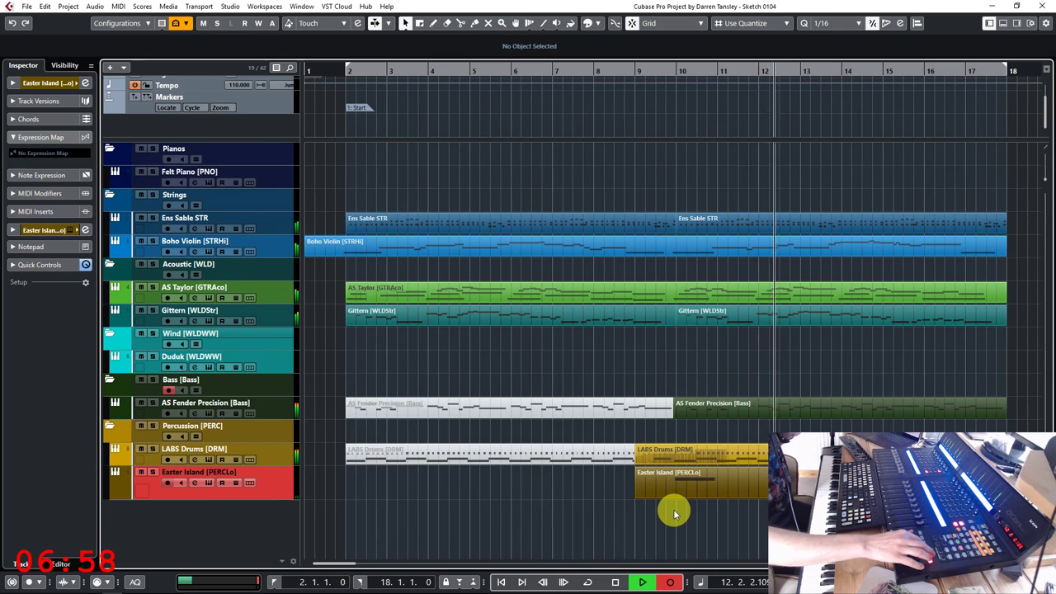
key("space")
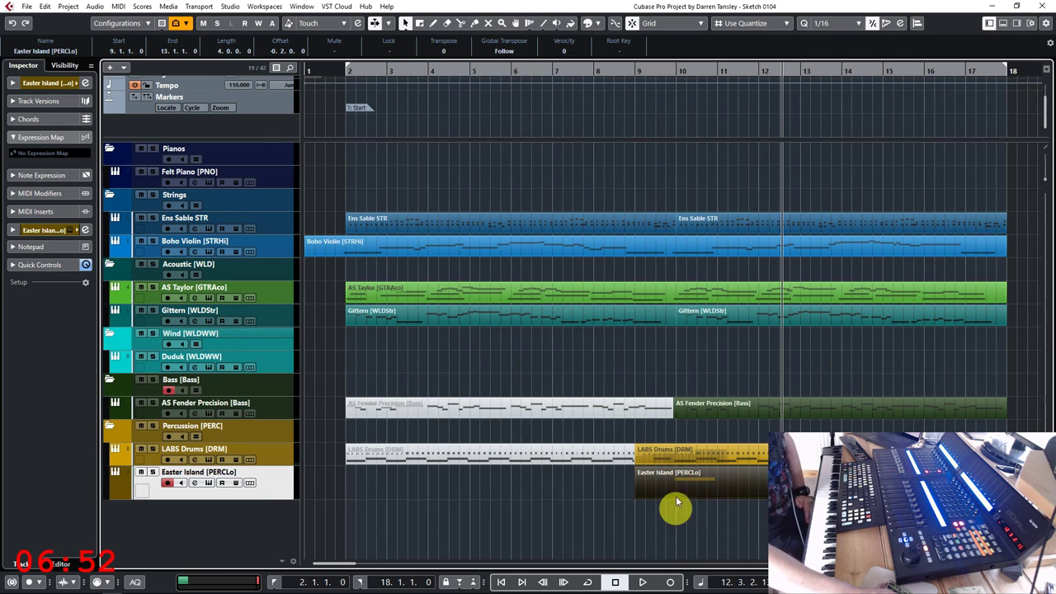
In the Key Editor, move the recorded Easter Island note from G2 up to B2
double_click(672, 485)
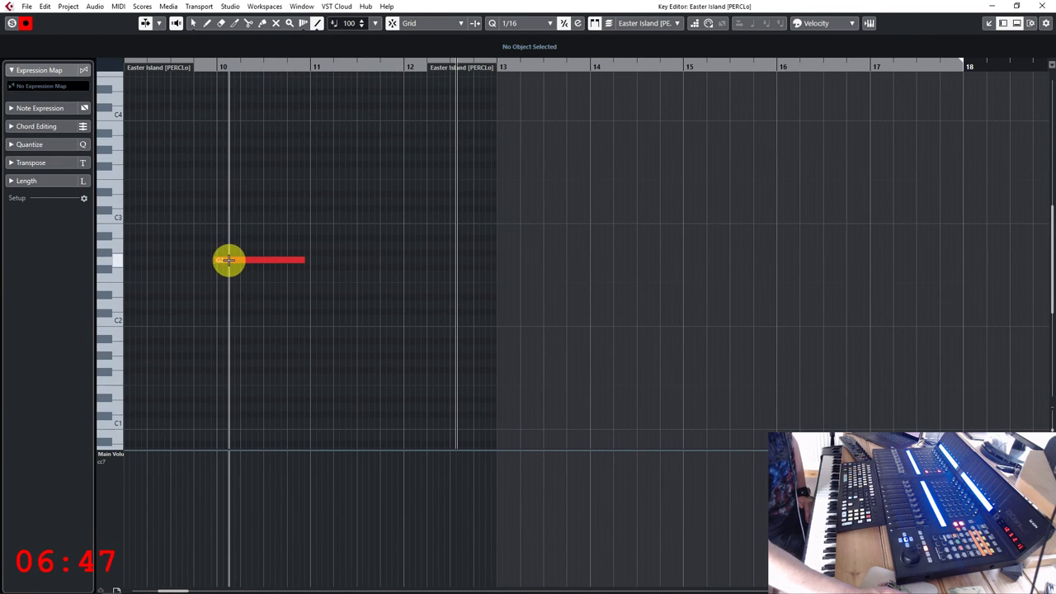
right_click(372, 248)
left_click(375, 250)
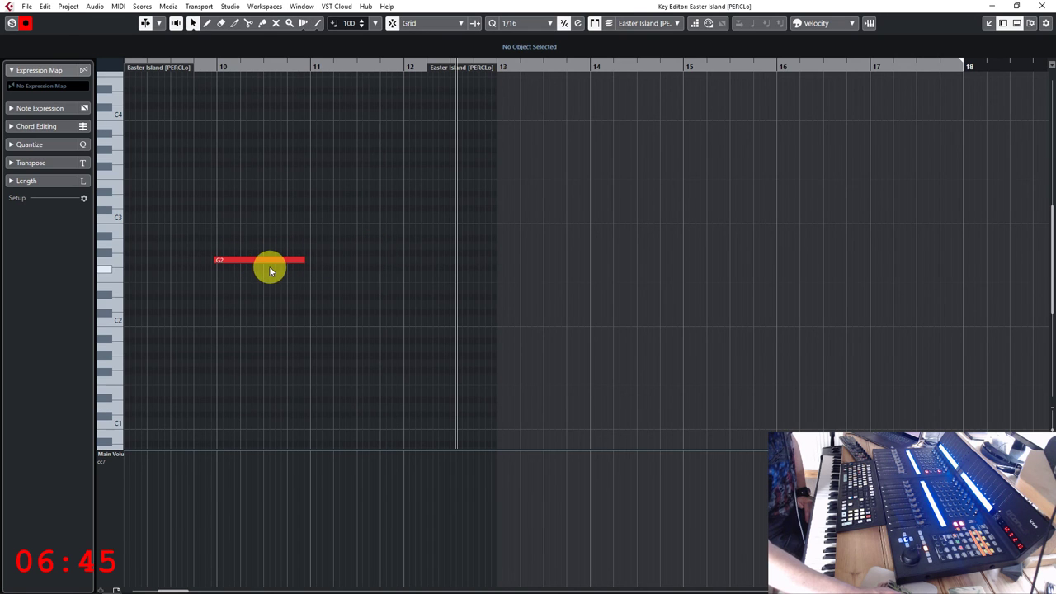
left_click_drag(267, 264, 266, 227)
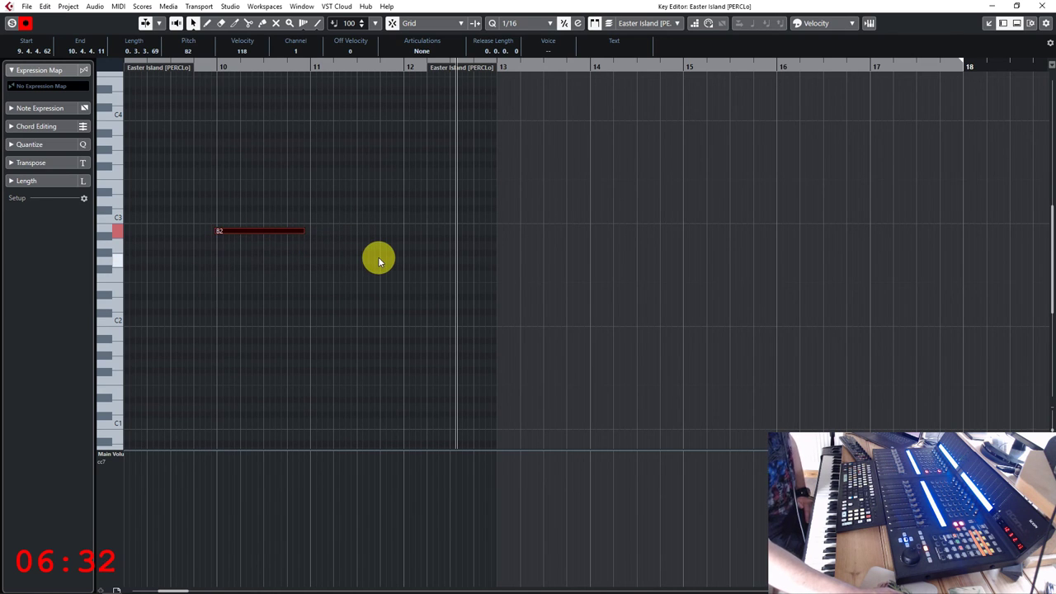
Set the note's velocity to 127 in the Velocity lane and return to the project
left_click(110, 454)
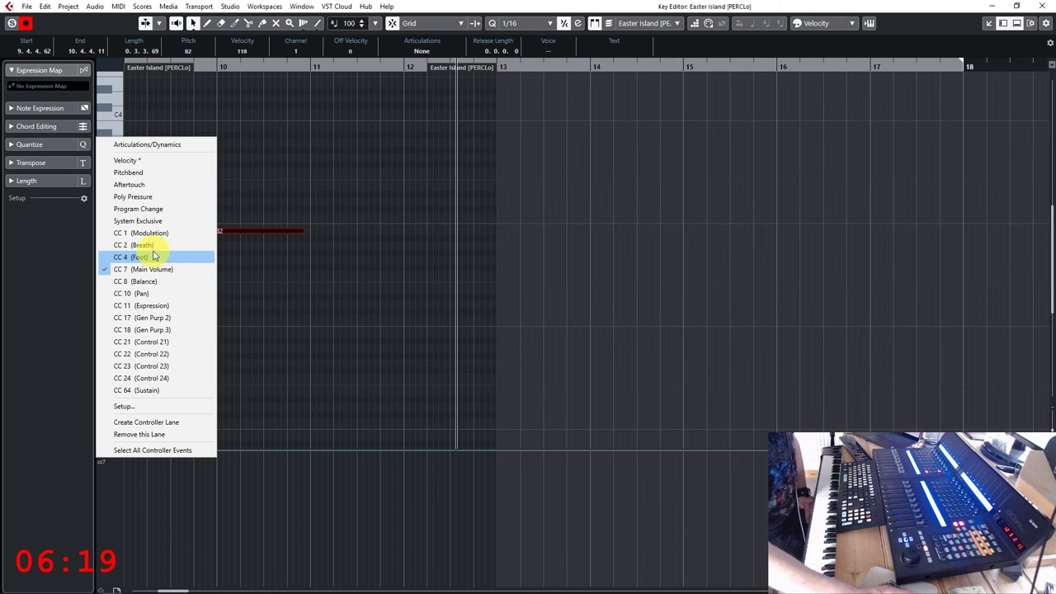
left_click(128, 160)
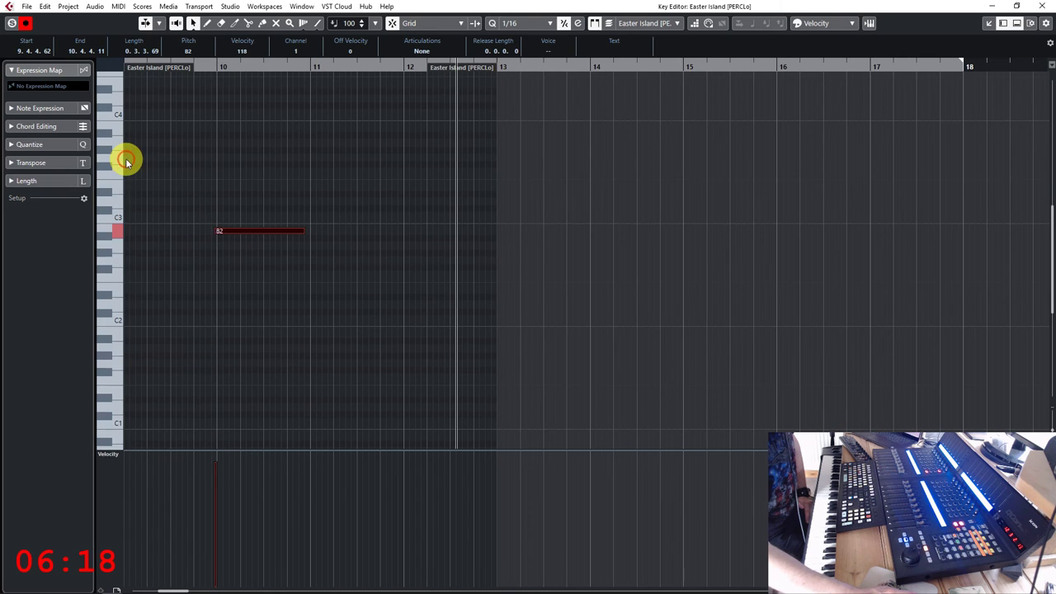
left_click(214, 451)
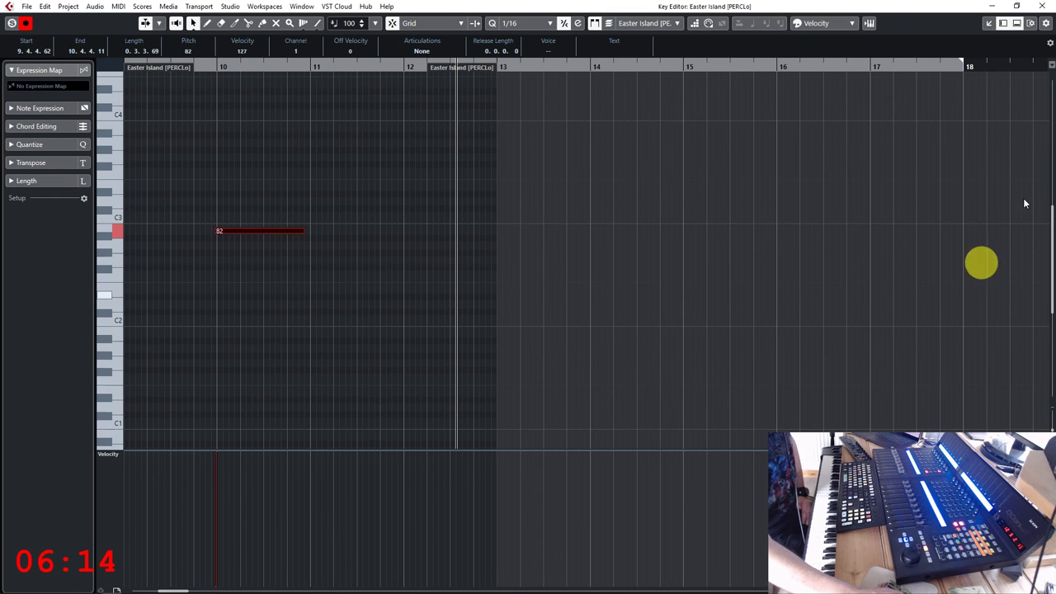
left_click(1043, 6)
left_click(723, 489)
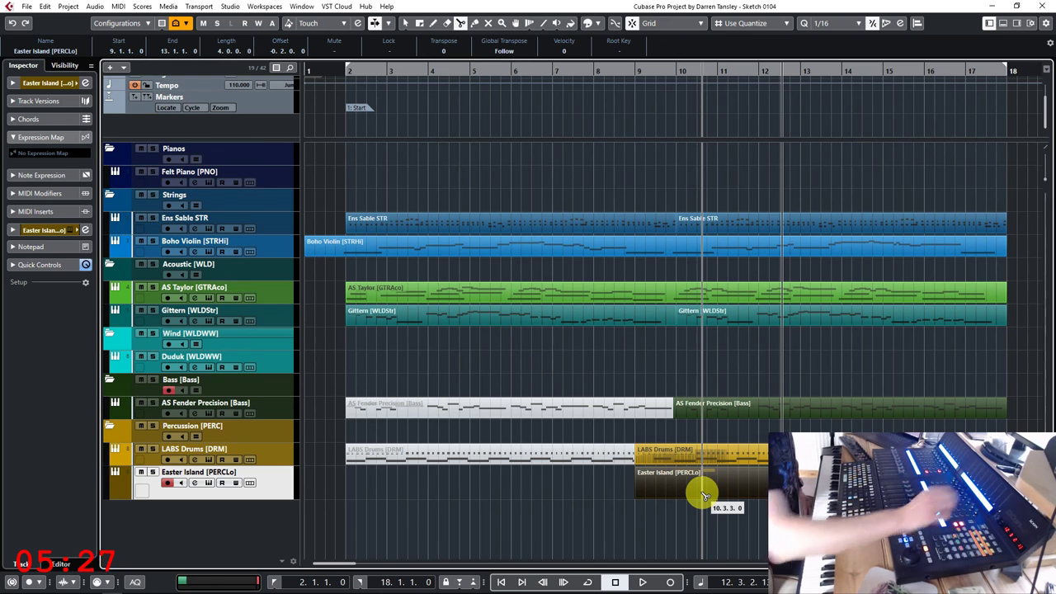
Render the Easter Island part to audio and reverse the rendered hit in the Sample Editor
key("ctrl+shift+r")
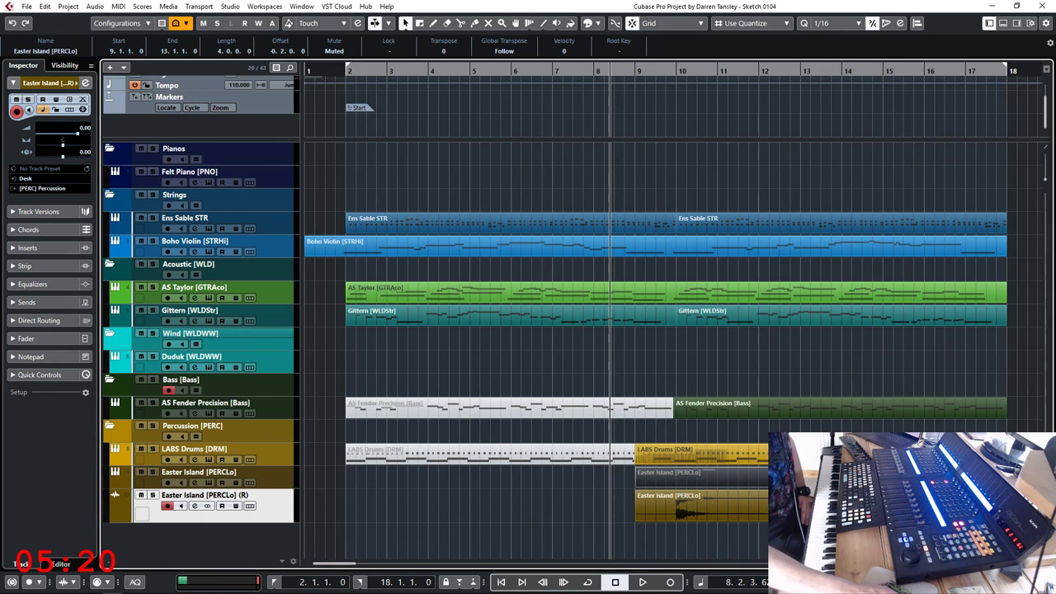
left_click(699, 509)
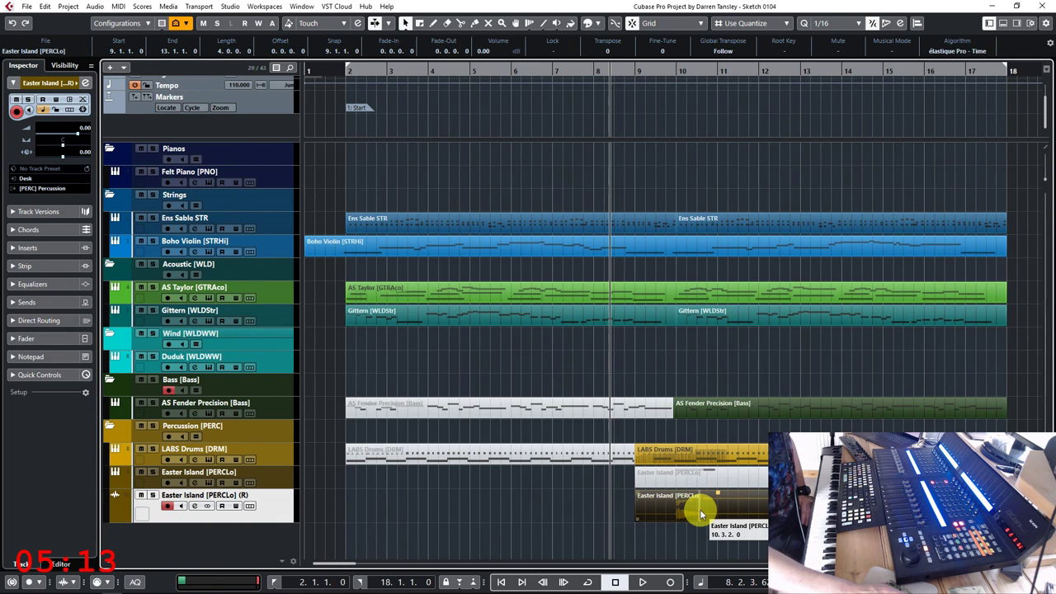
double_click(700, 509)
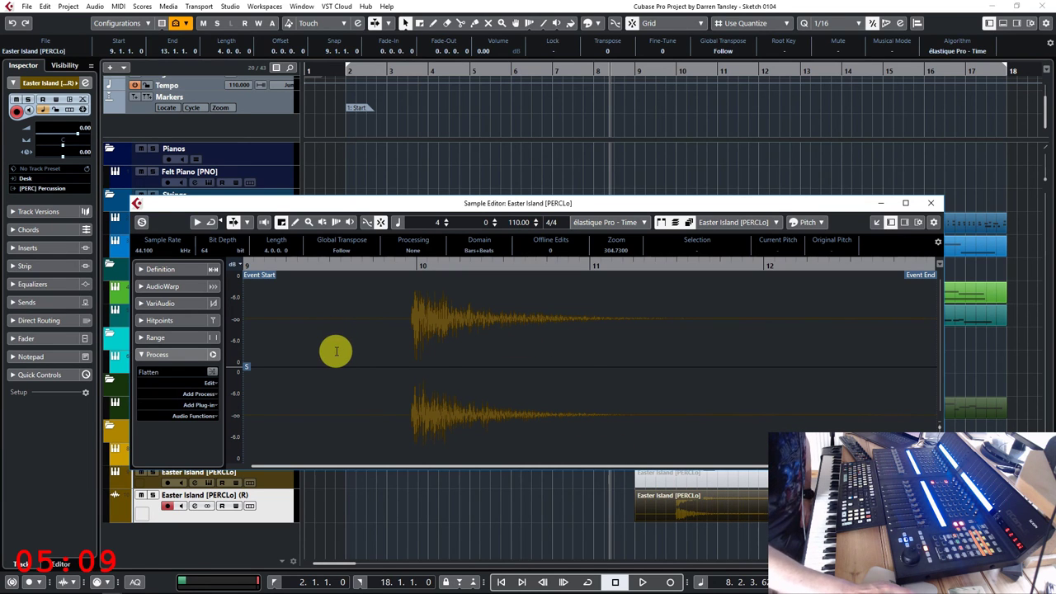
left_click(213, 394)
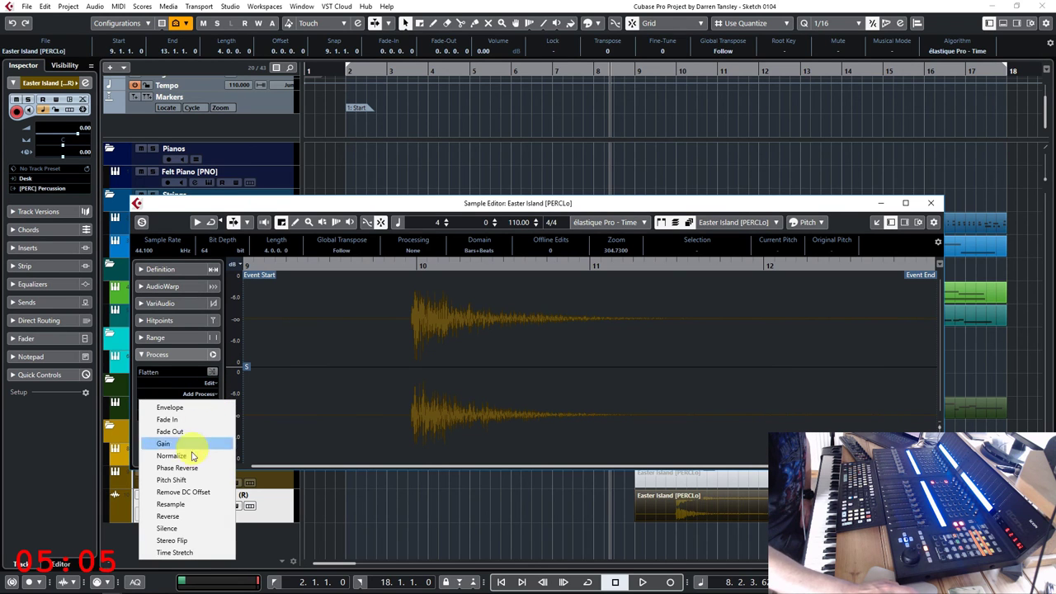
left_click(169, 516)
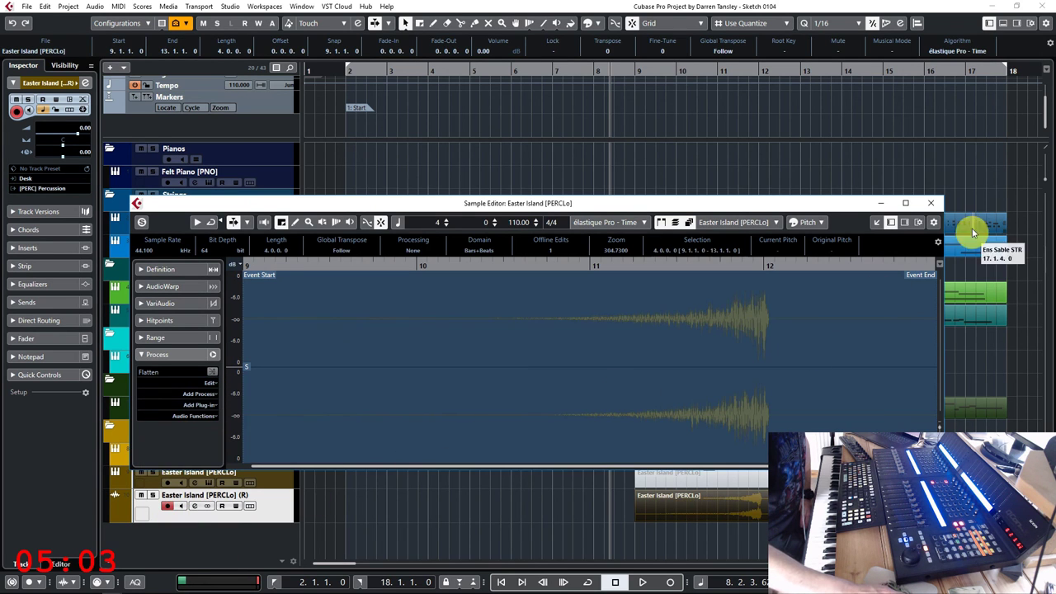
left_click(935, 206)
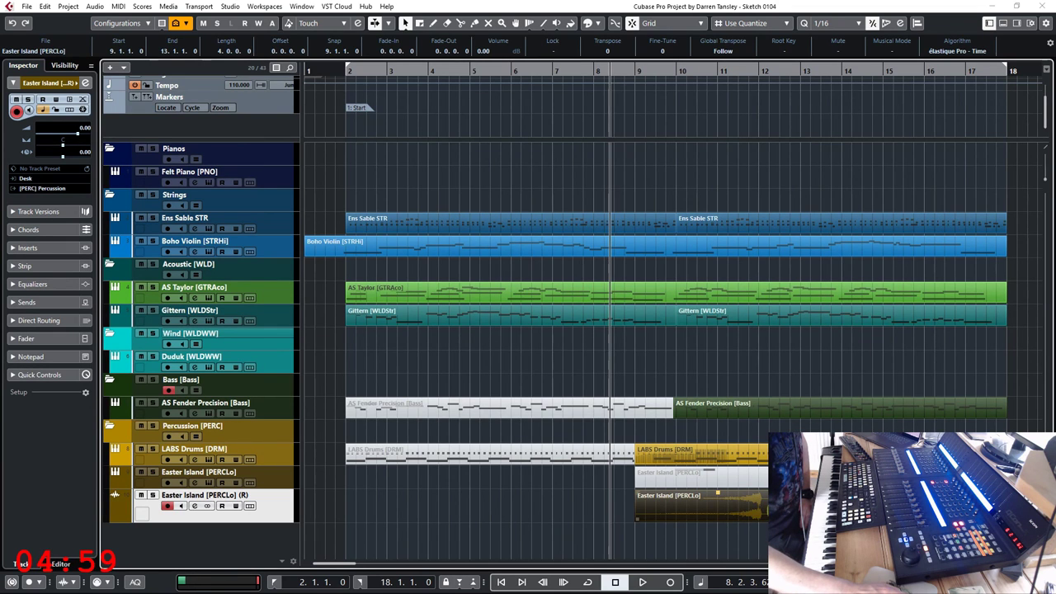
Move the reversed hit two bars earlier to bar 7, audition it, and unmute the original Easter Island part
left_click_drag(777, 506, 699, 511)
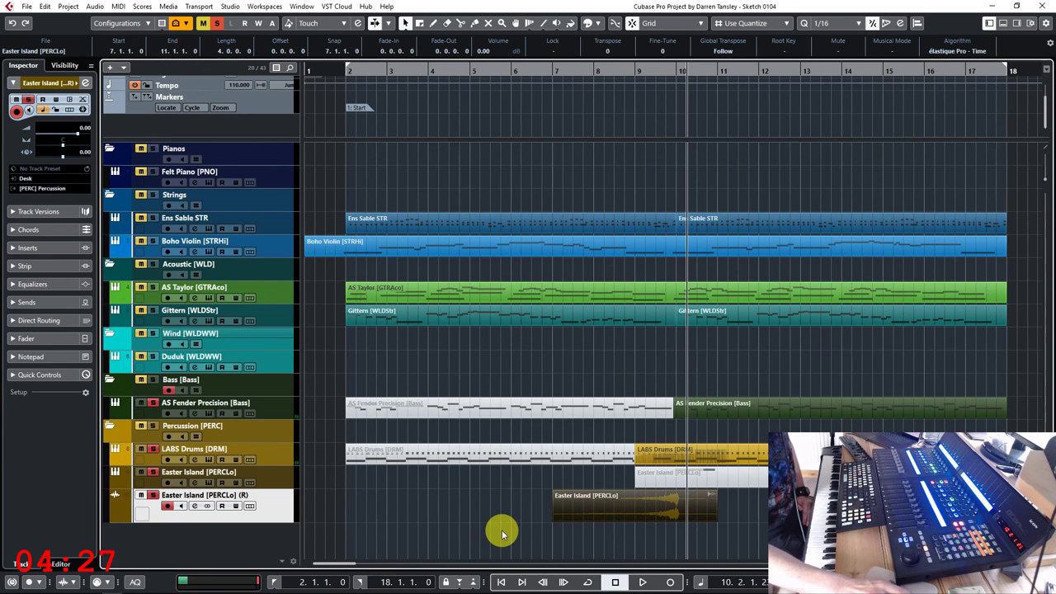
key("KP_Subtract")
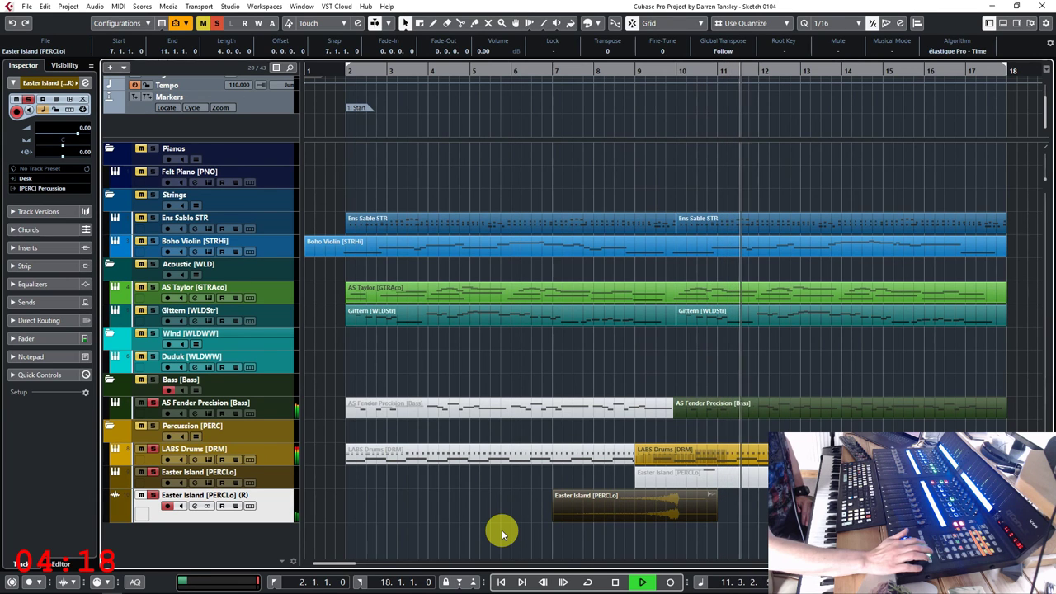
key("space")
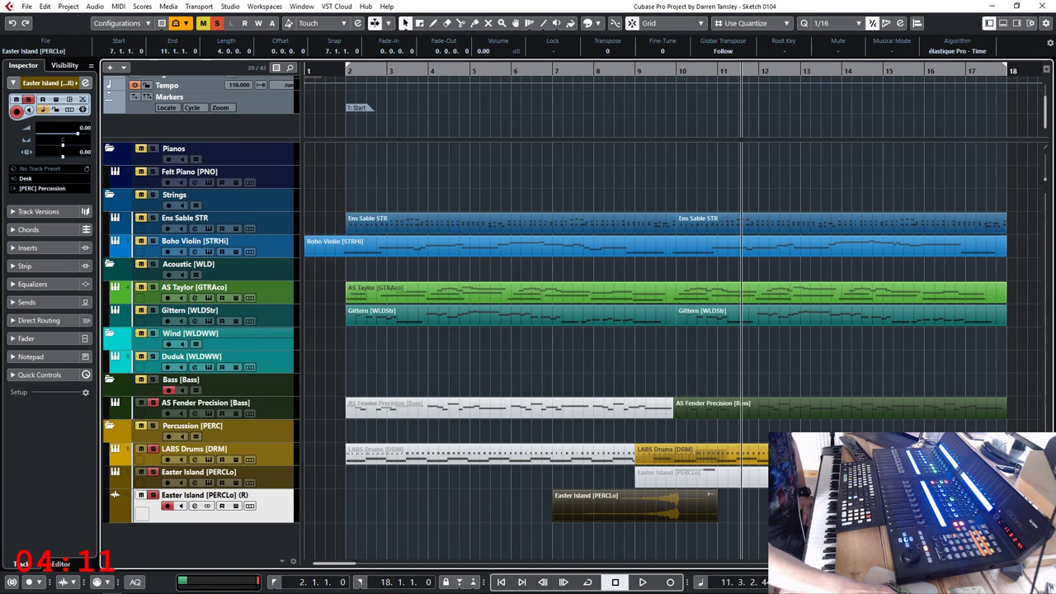
left_click(710, 477)
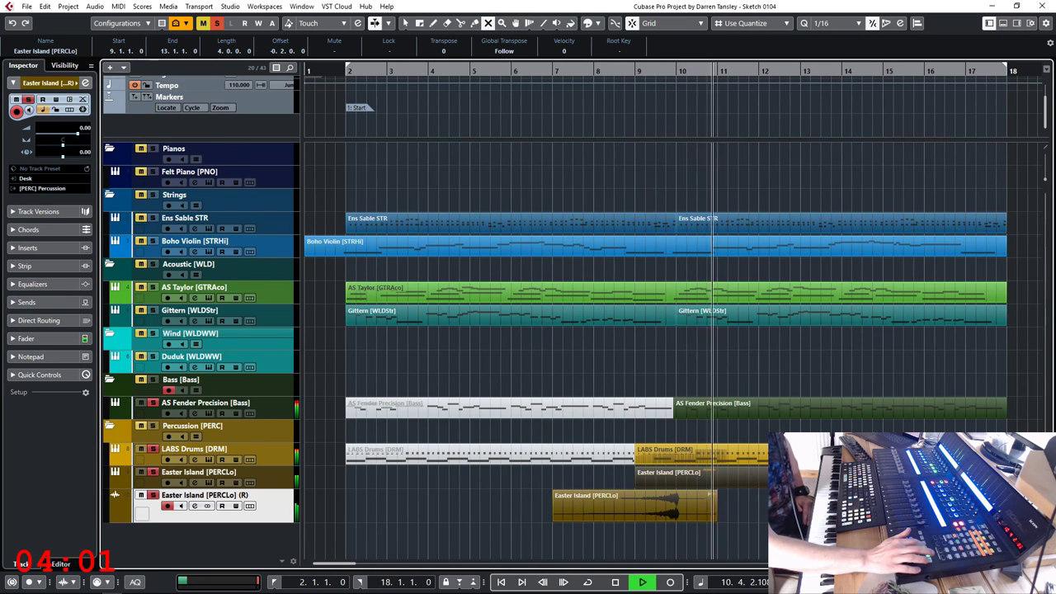
key("space")
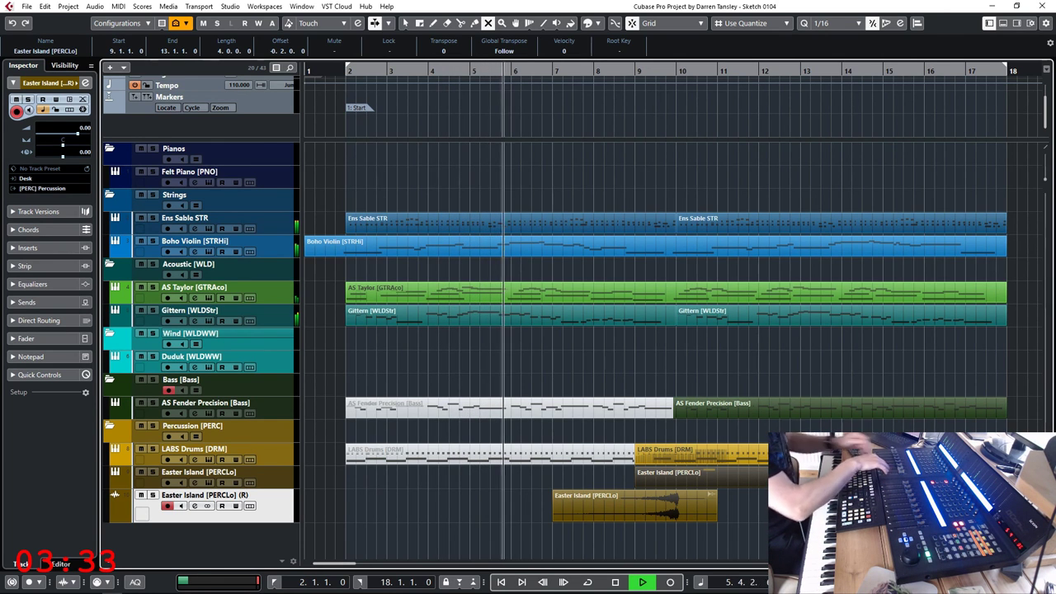
left_click(198, 218)
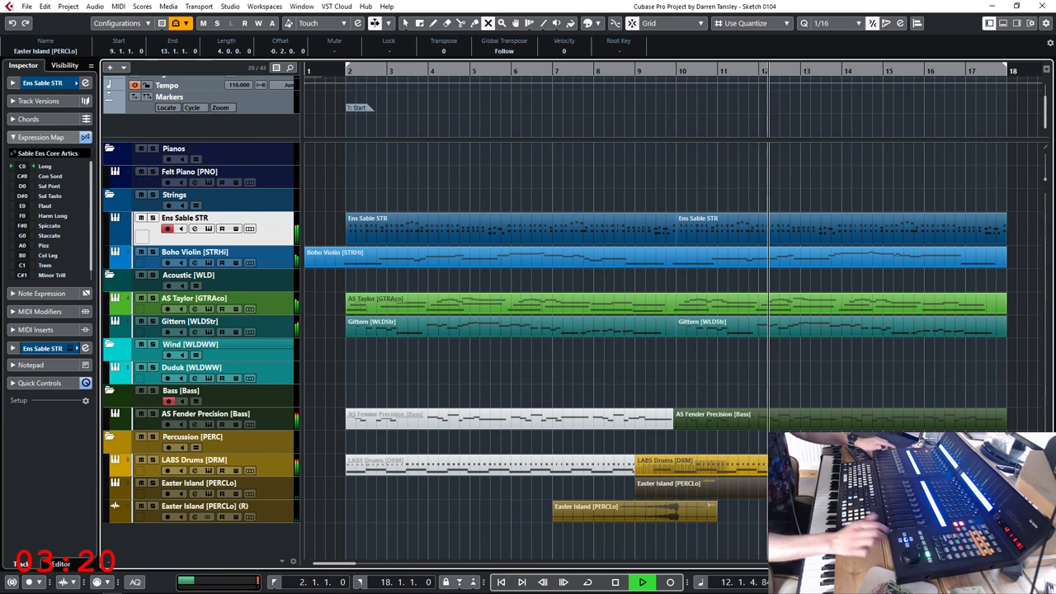
Mute the first Ens Sable STR part (bars 2–10) and return the playhead to bar 2
key("space")
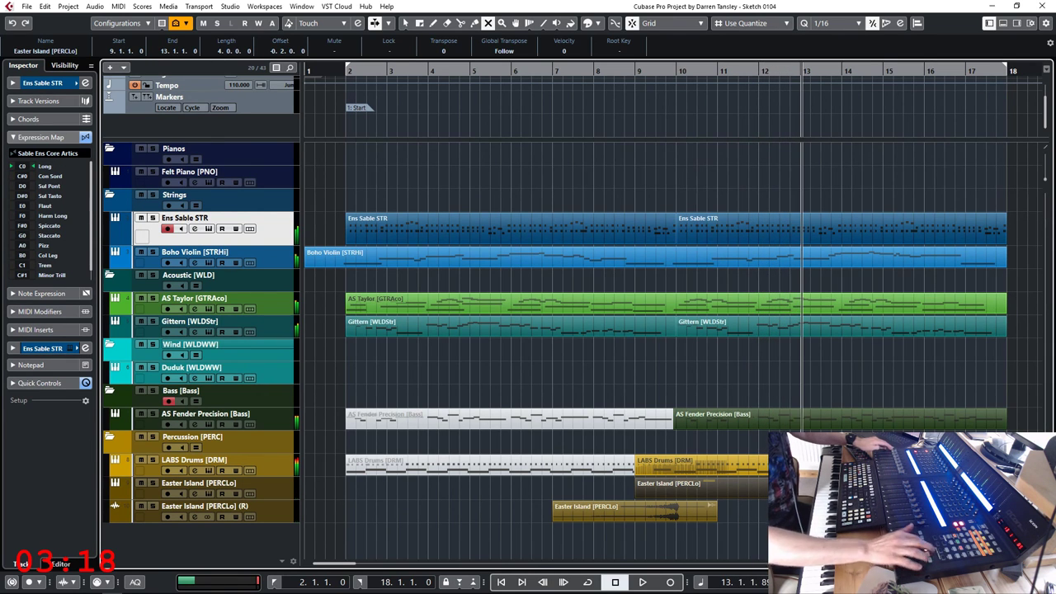
right_click(646, 177)
left_click(648, 178)
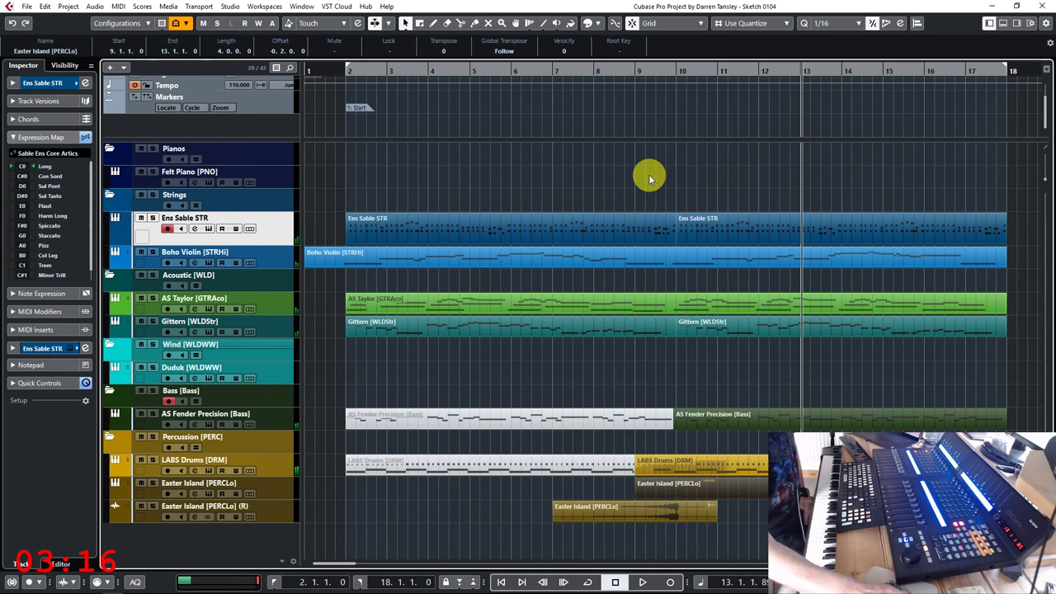
right_click(649, 178)
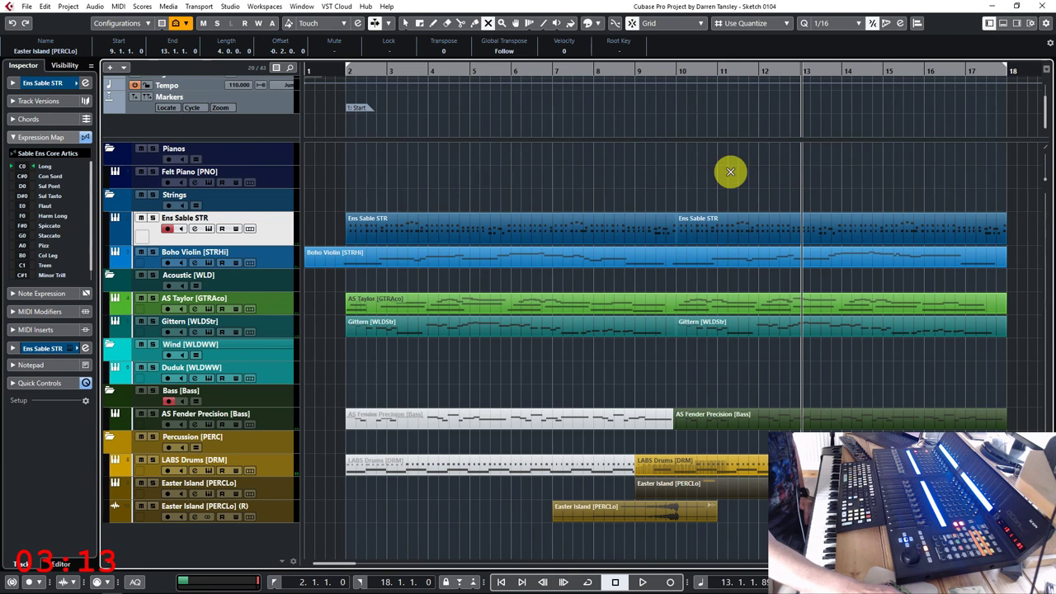
left_click(620, 216)
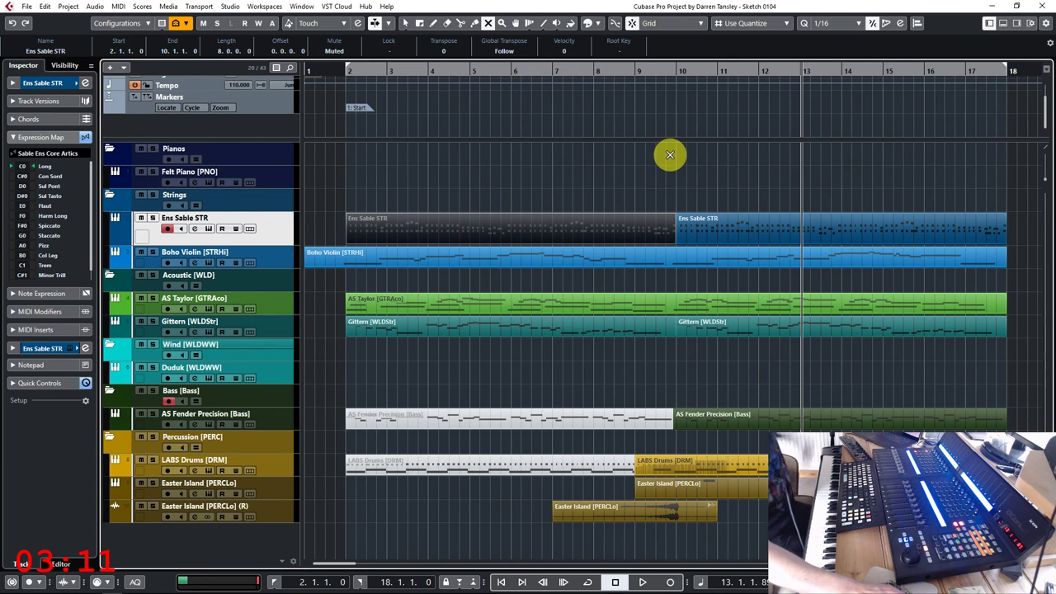
key("KP_1")
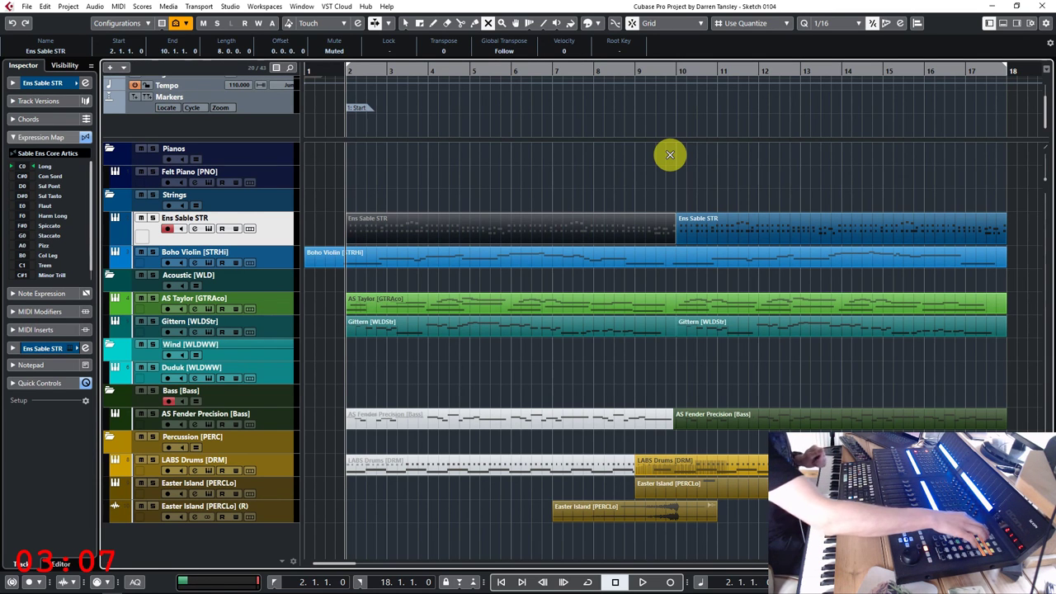
Open the MixConsole with F3 and start playback of the sketch
key("F3")
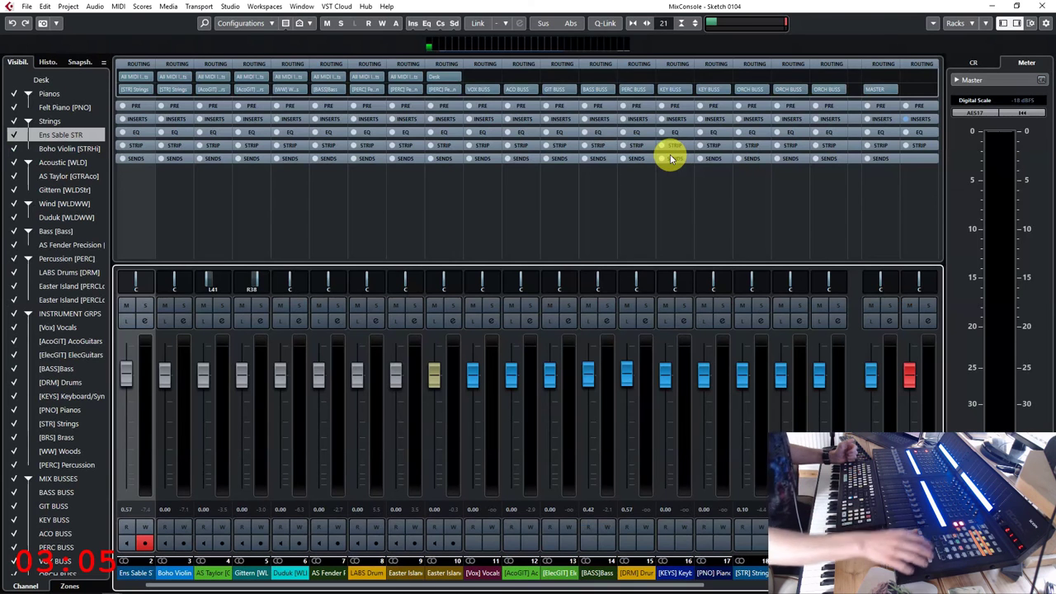
key("space")
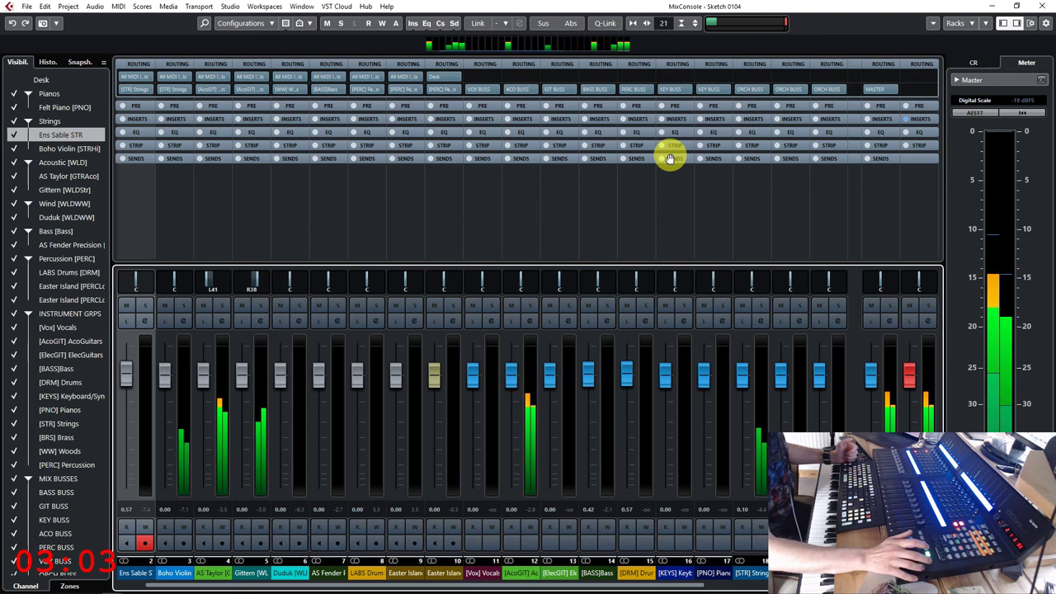